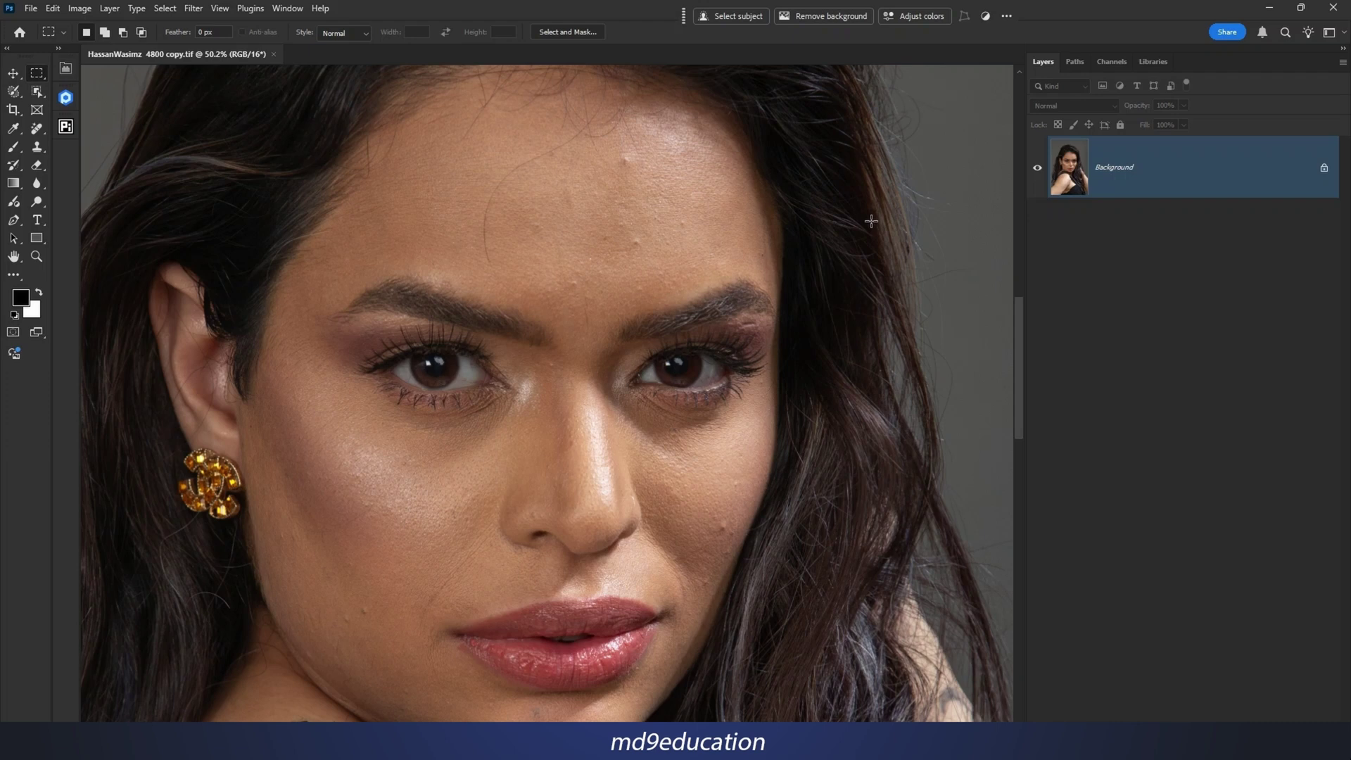
Duplicate the Background layer and open the Retouch4me Apex filter on the copy.
scroll(633, 243, down, 3)
scroll(634, 415, up, 2)
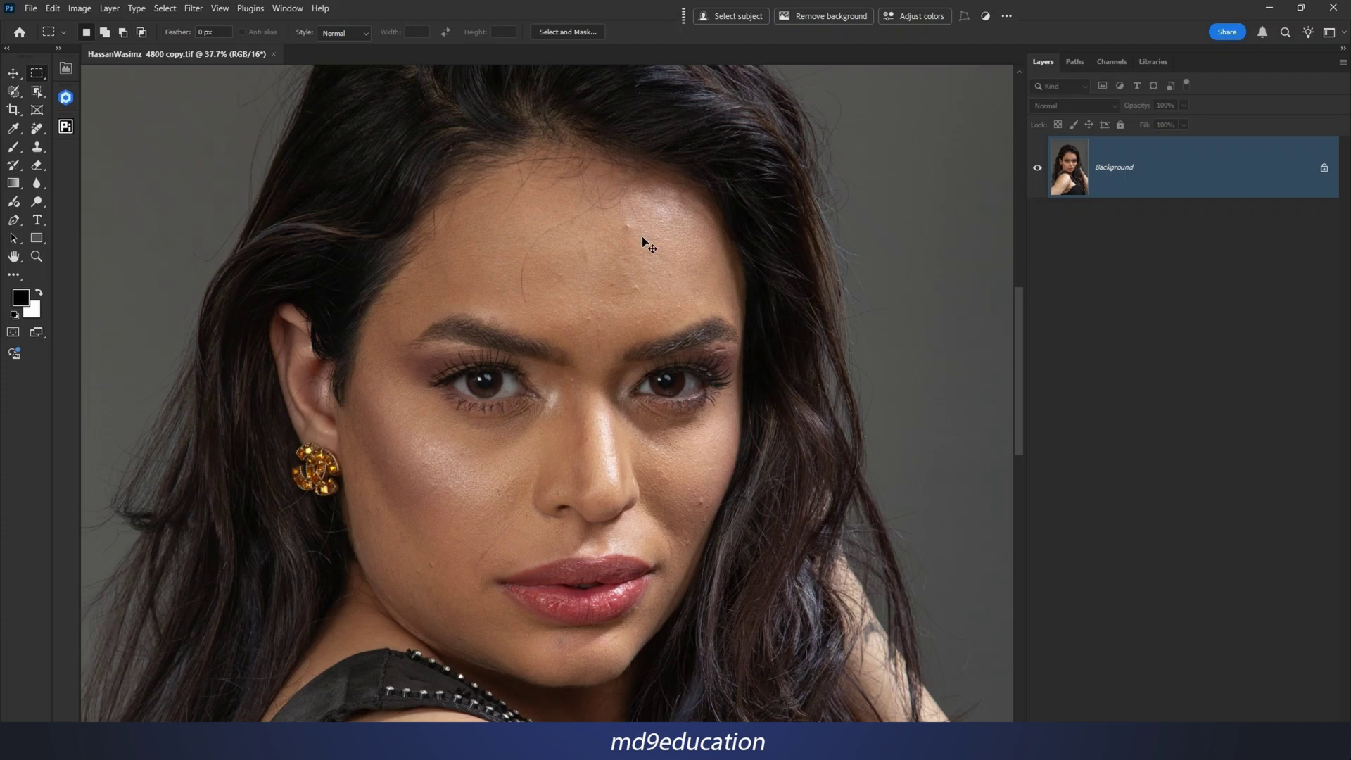
key(ctrl+j)
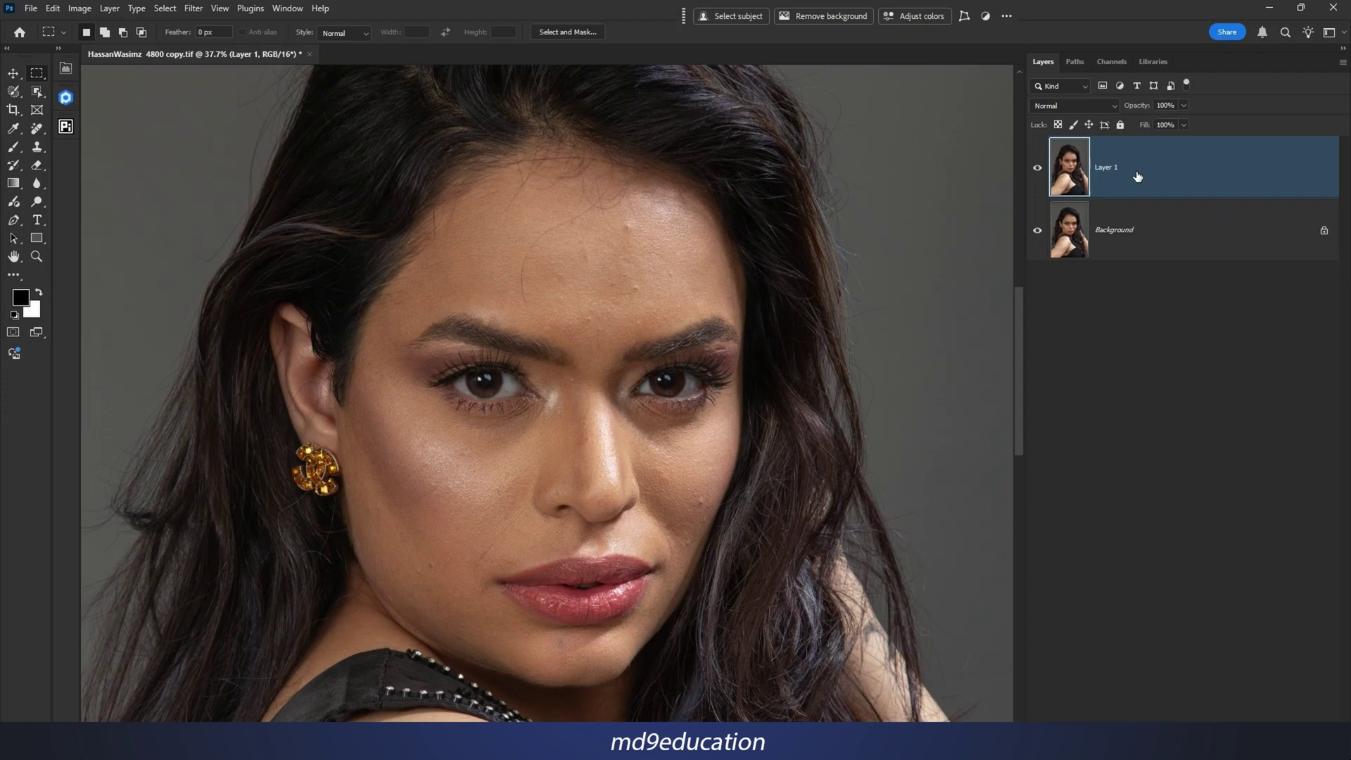
click(195, 9)
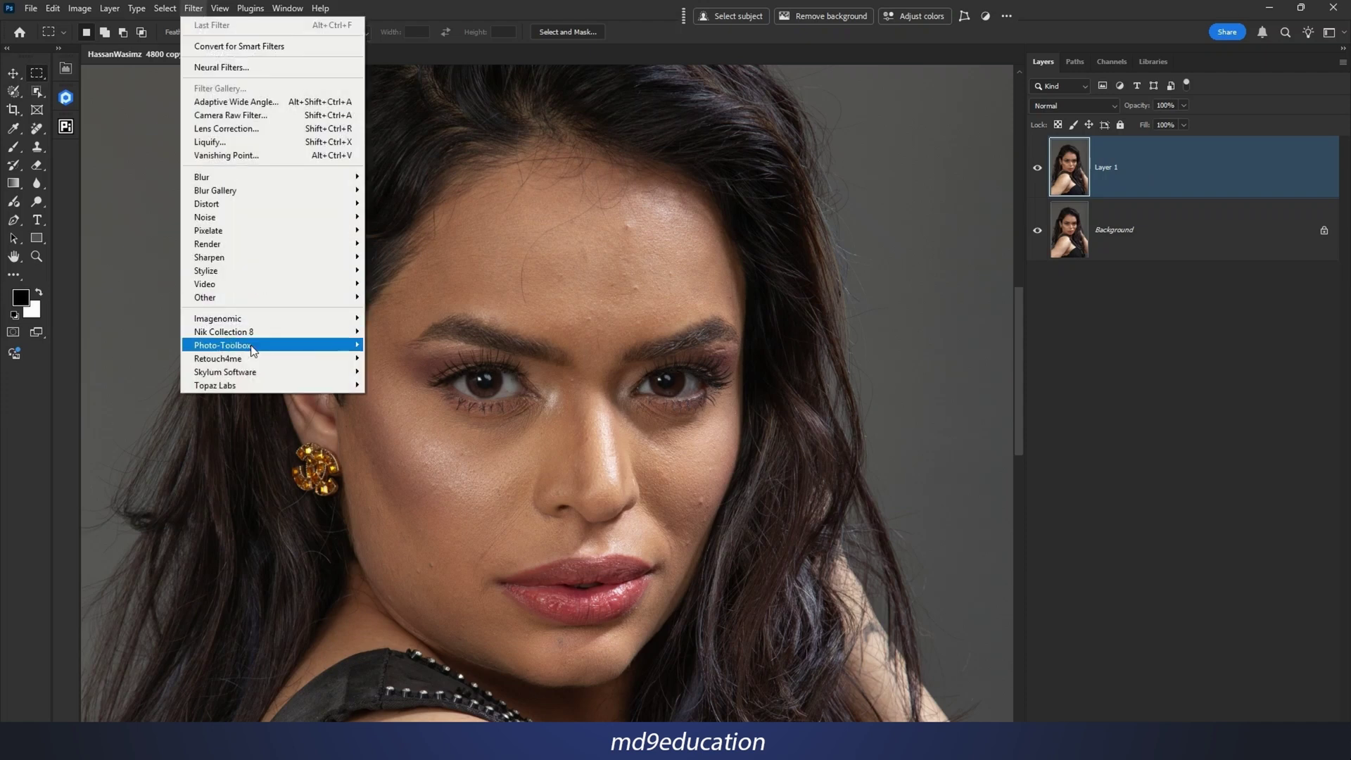
mouse_move(241, 361)
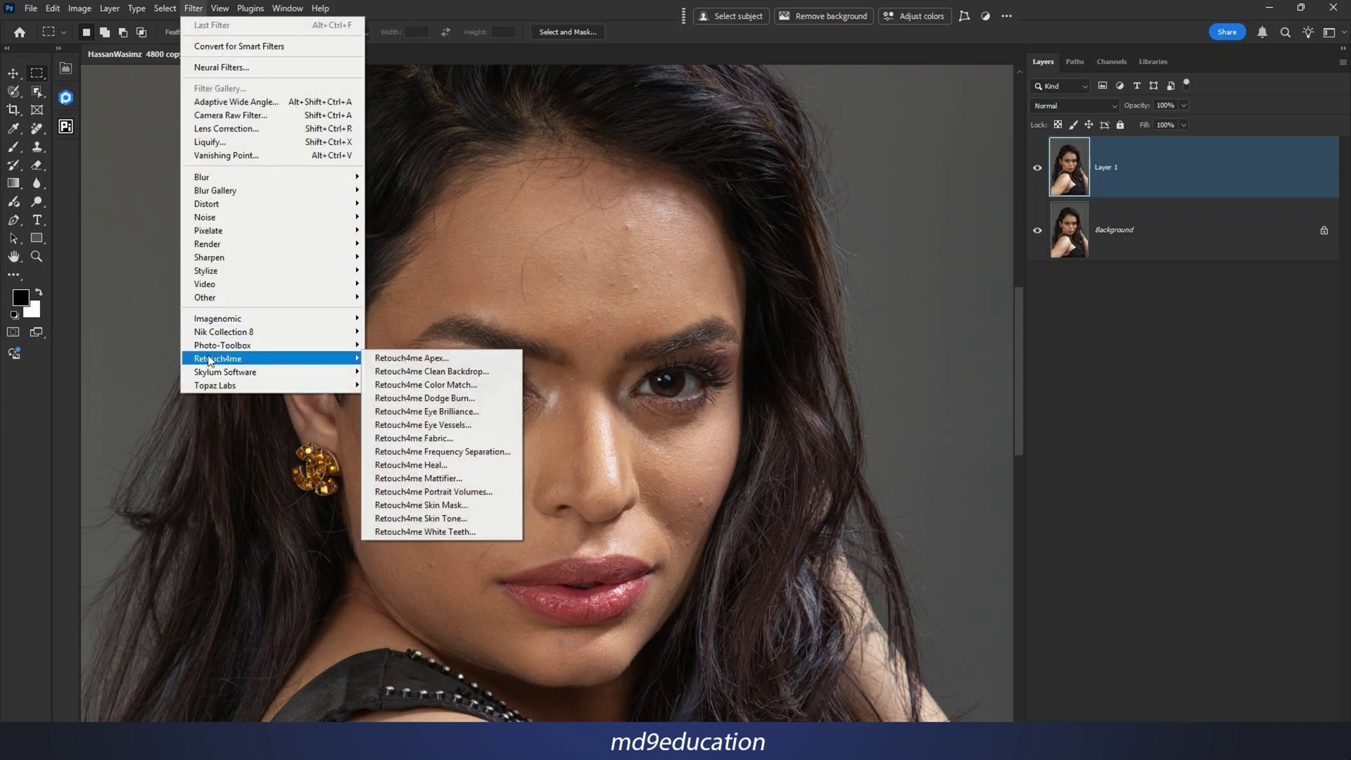
click(497, 360)
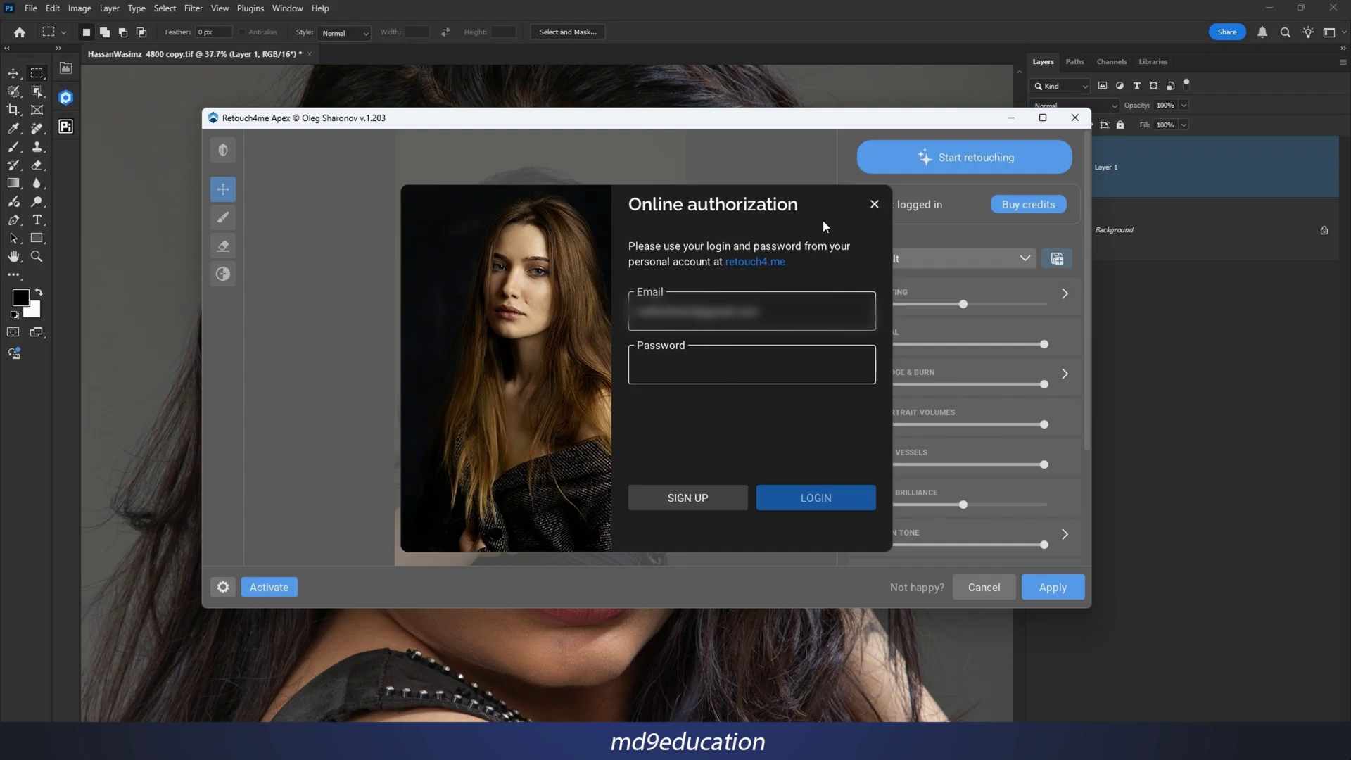
Log in to Retouch4me Apex with the account email and password and activate the plugin online.
click(874, 205)
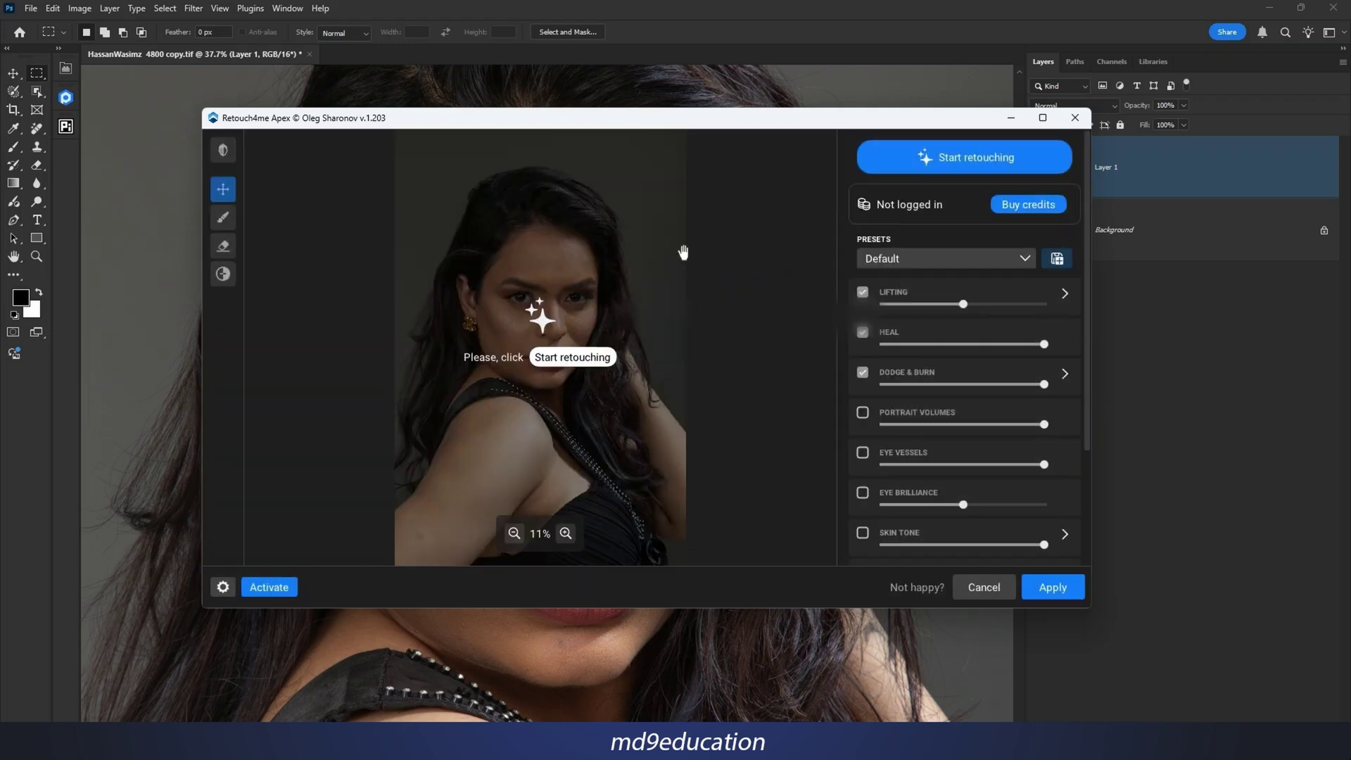
click(266, 585)
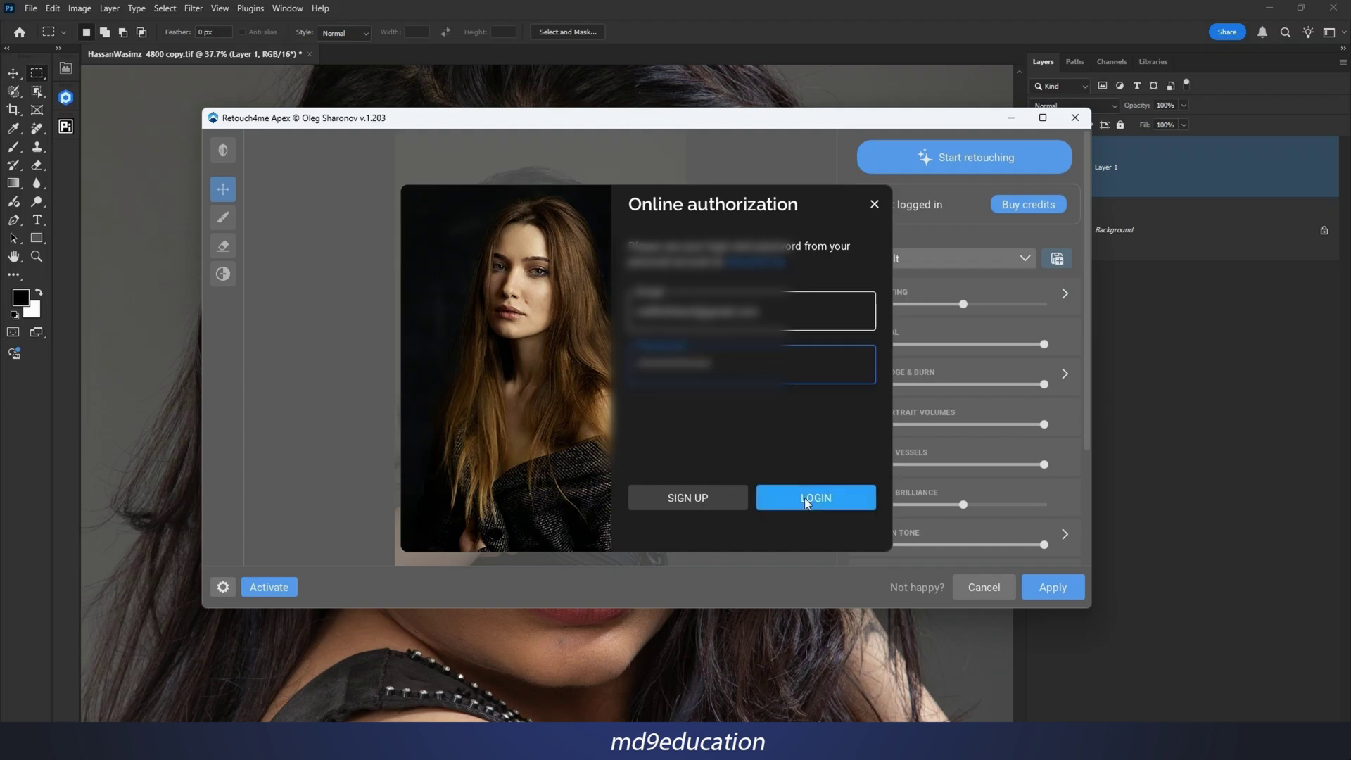
click(804, 497)
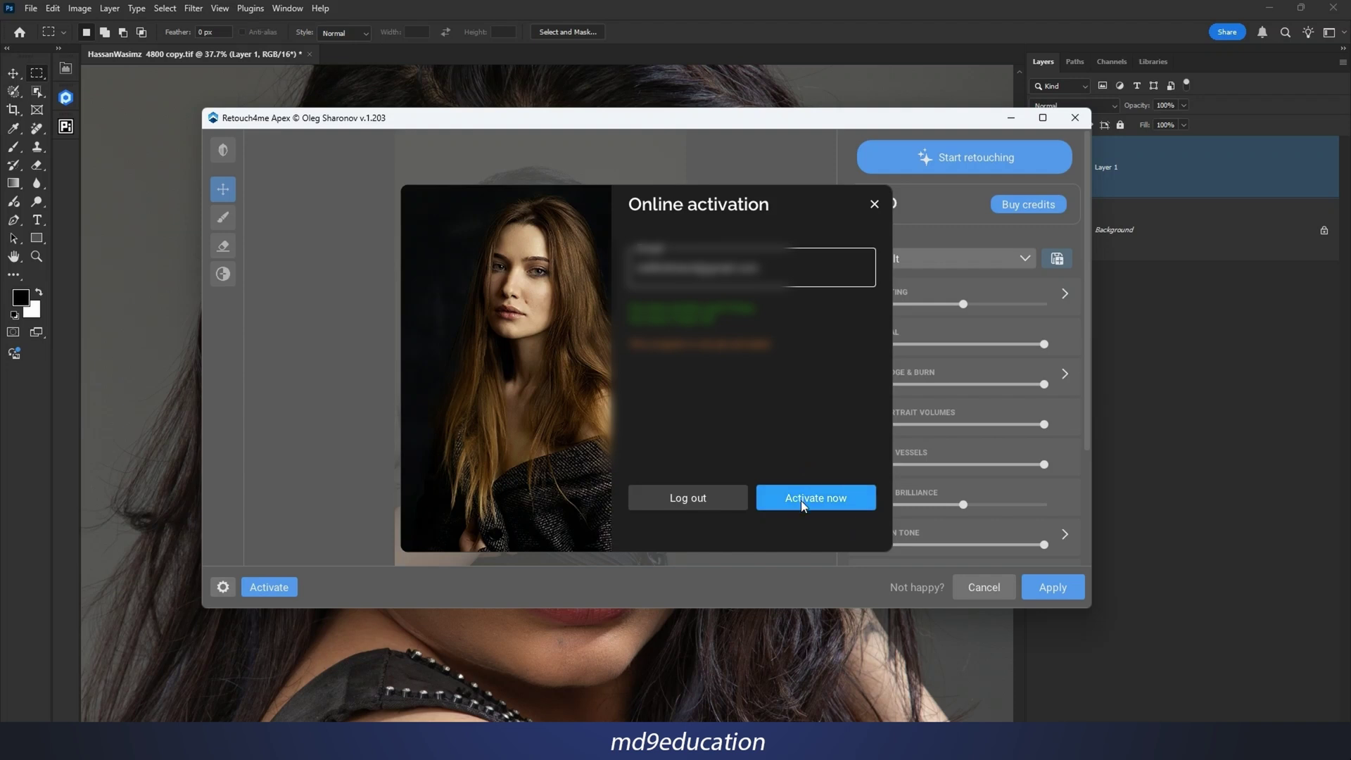
click(801, 500)
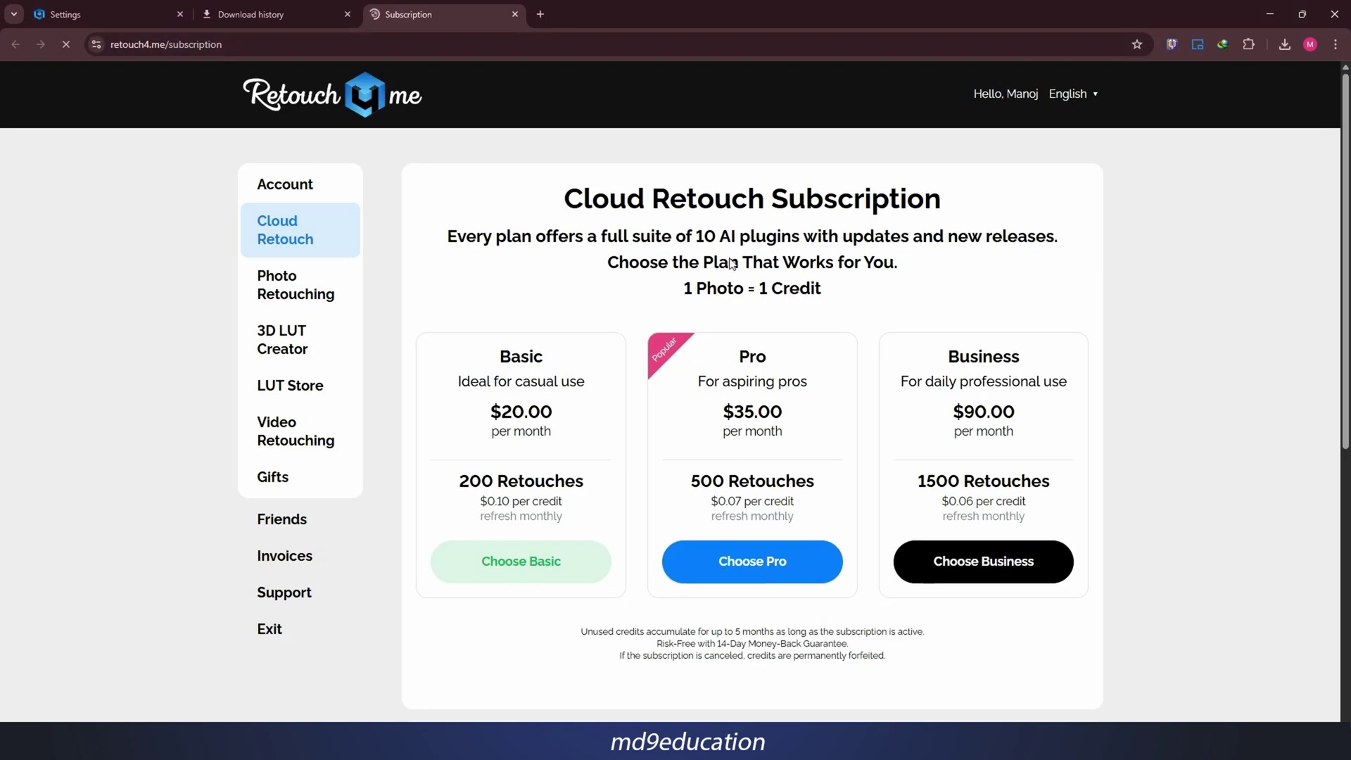
Get the free Trial Pack of 20 cloud retouching credits from the Retouch4me account page in the browser.
click(285, 185)
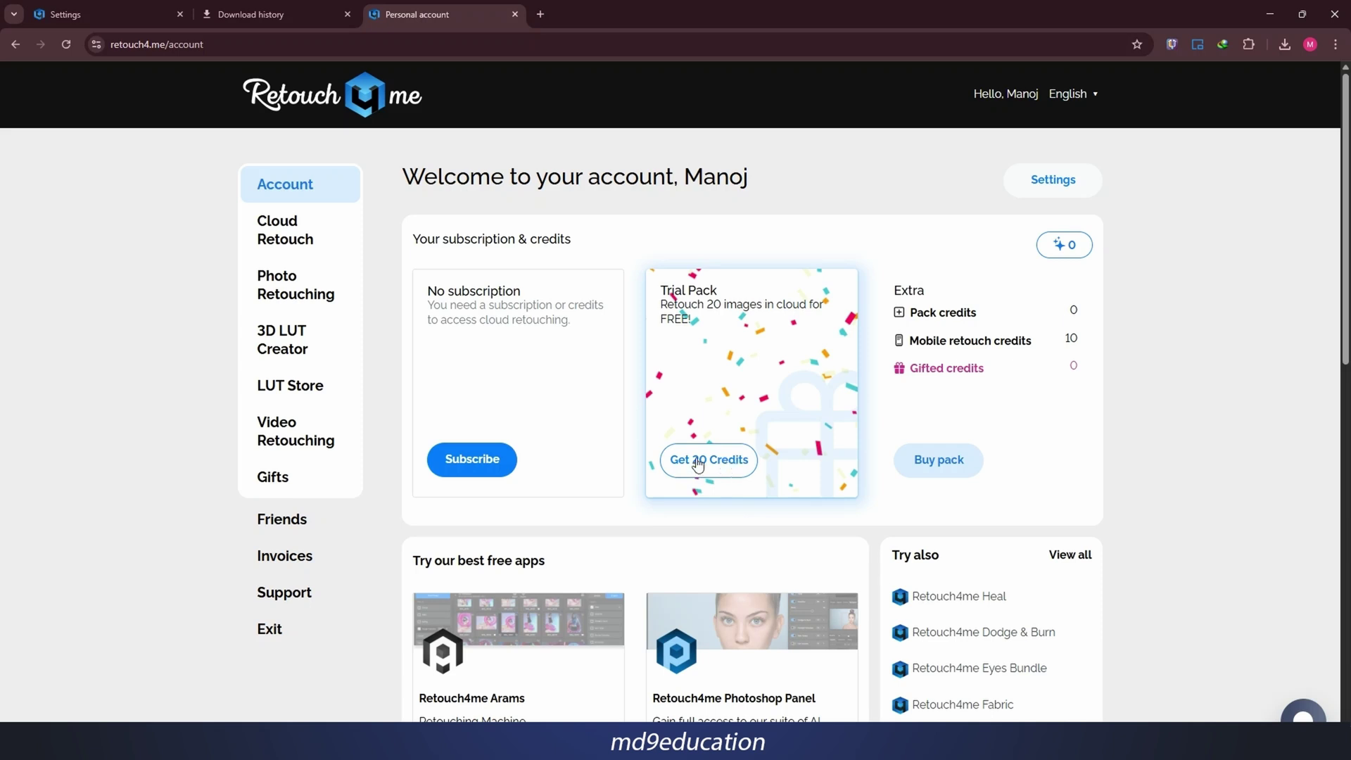
click(729, 465)
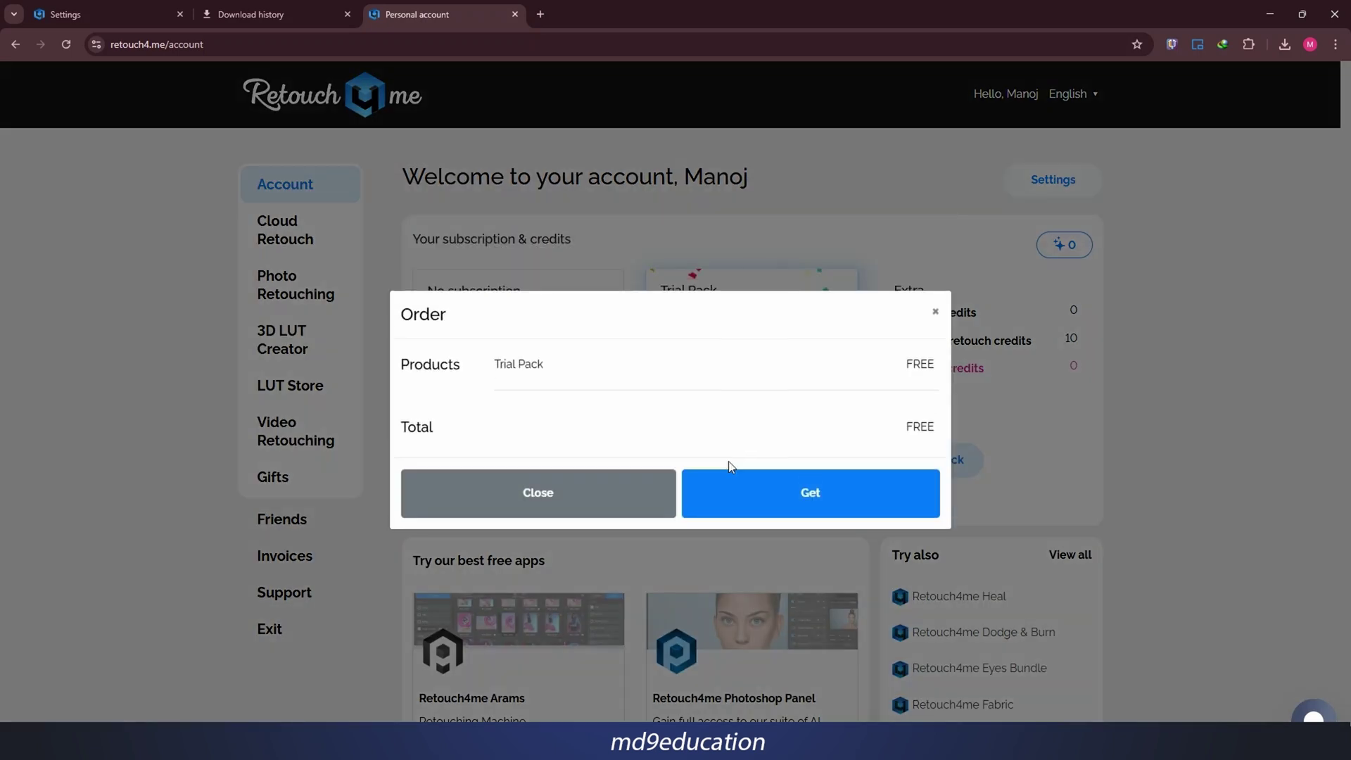
click(802, 492)
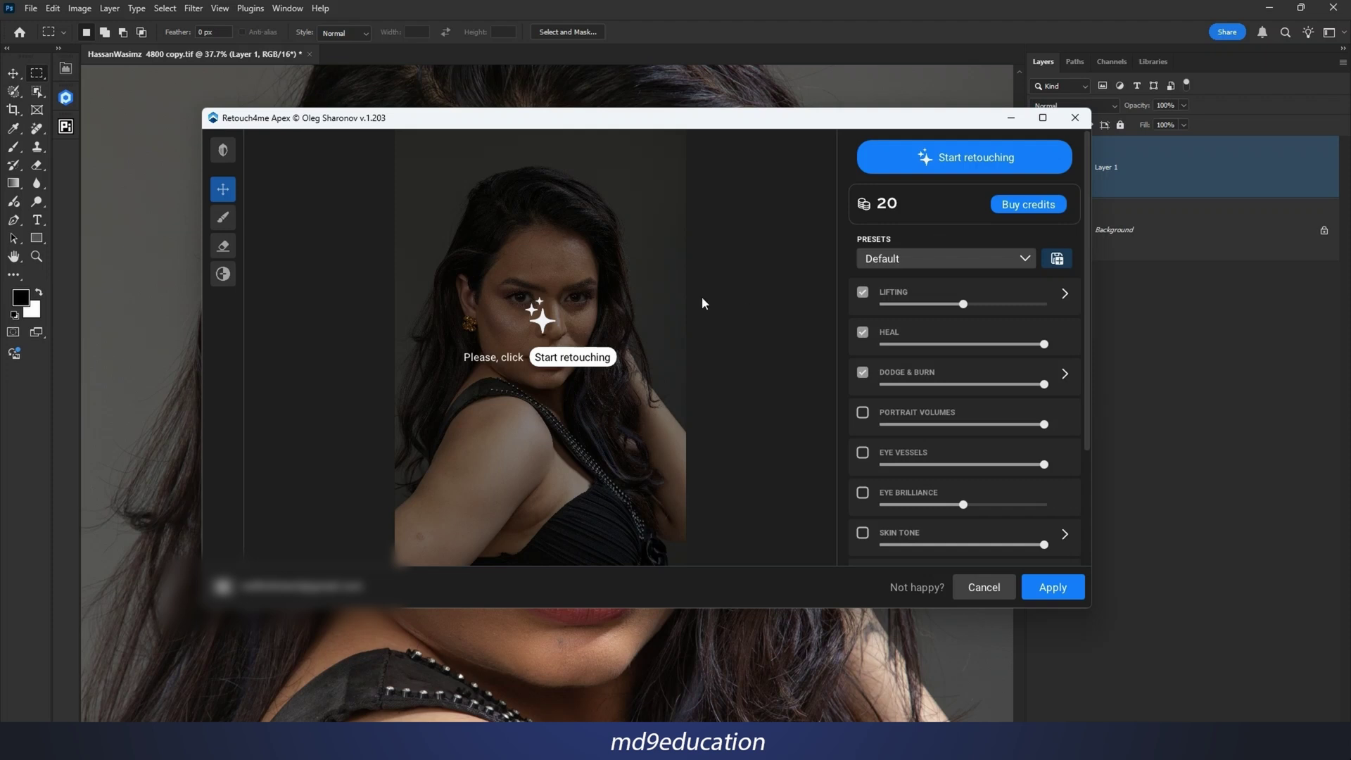
Maximize the Retouch4me Apex plugin window.
scroll(673, 201, up, 1)
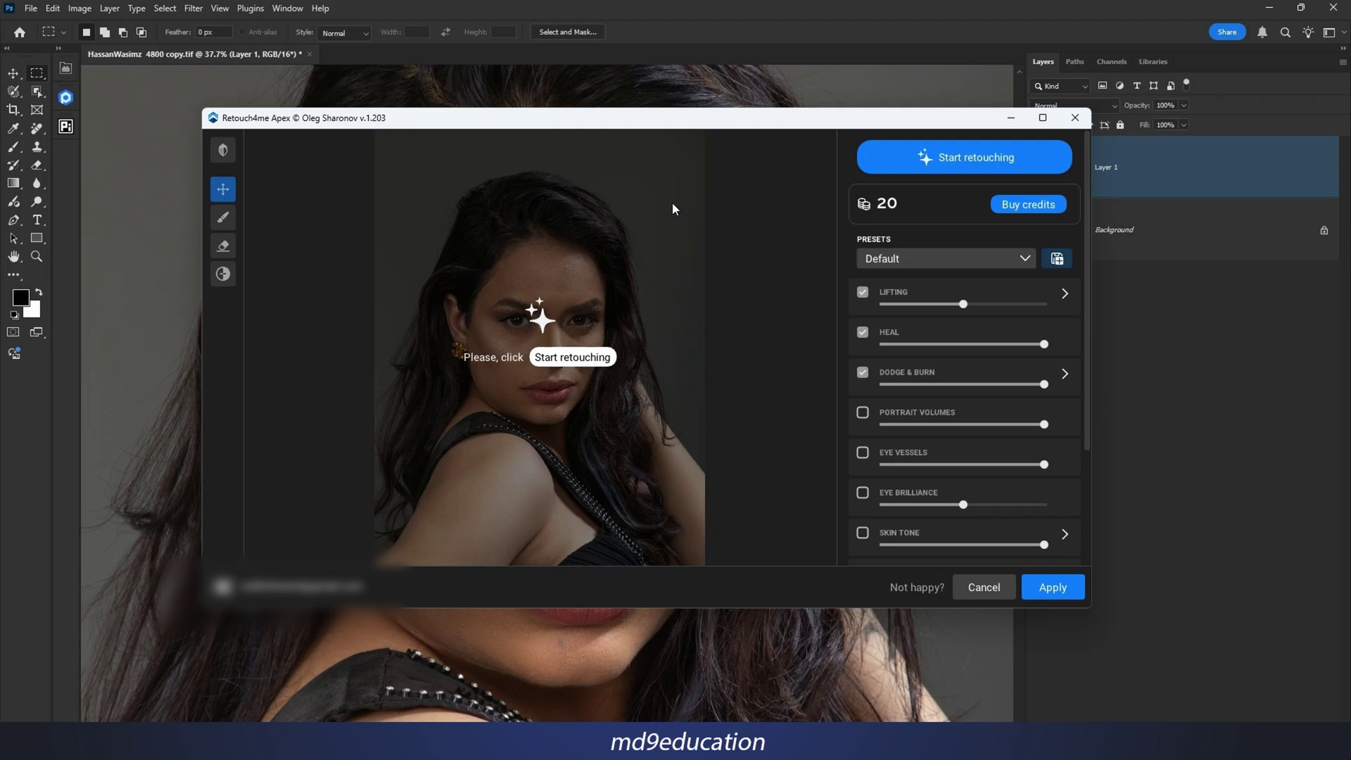
mouse_move(433, 121)
mouse_down()
mouse_move(396, 128)
mouse_move(418, 126)
mouse_up()
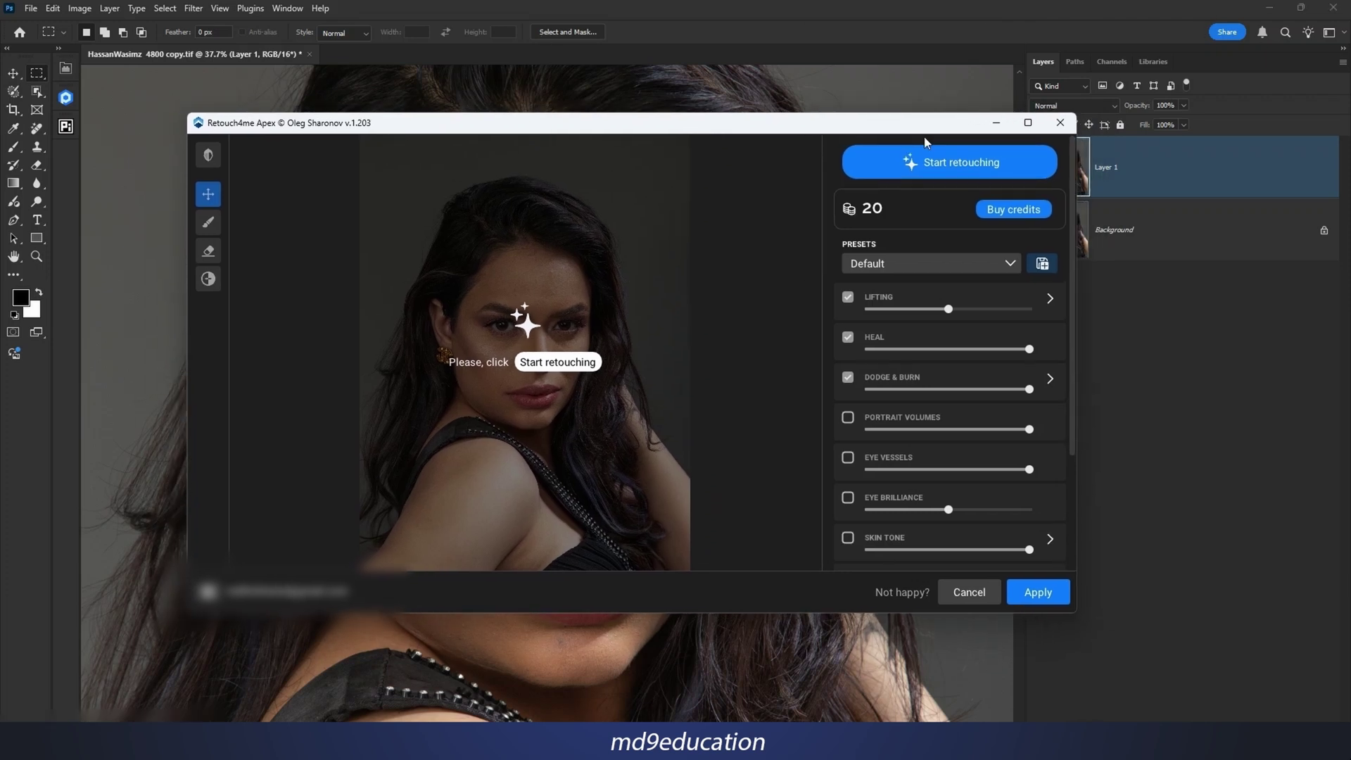
click(1027, 122)
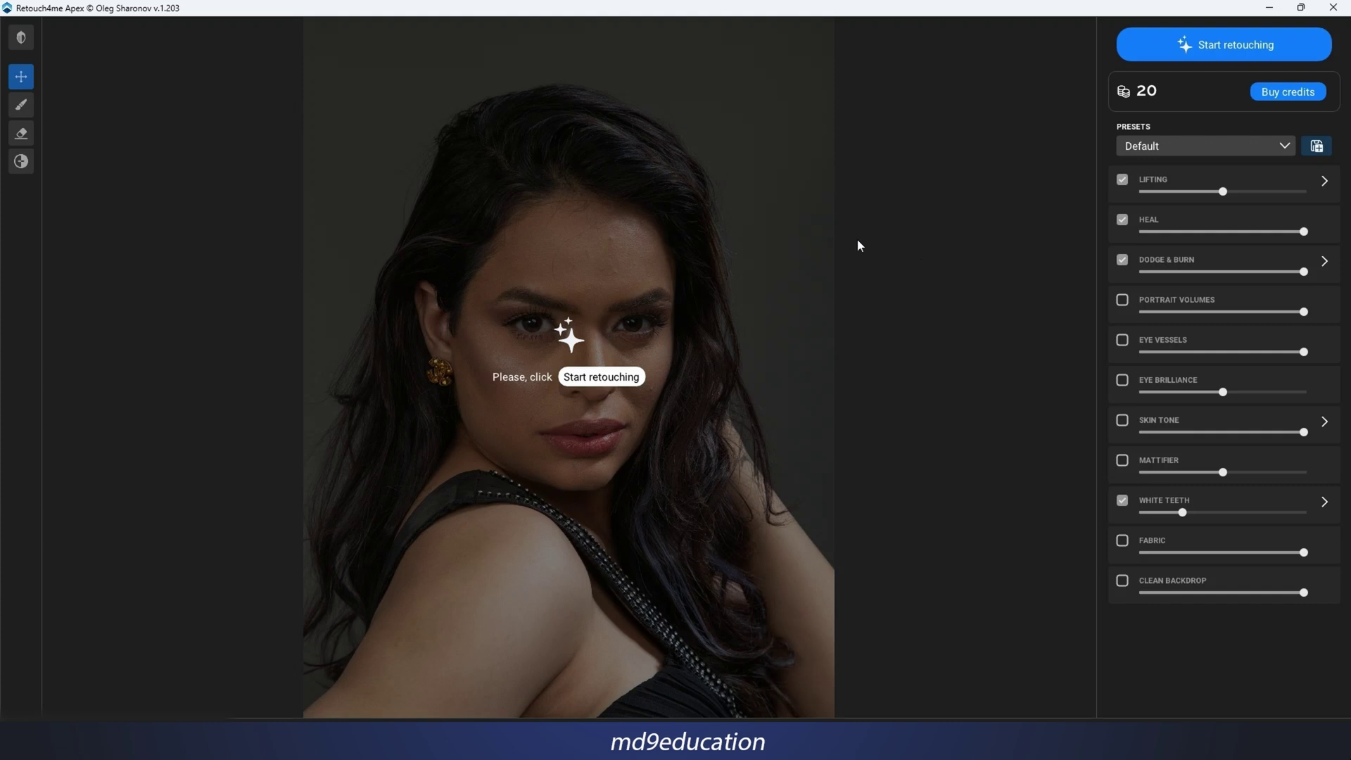
Review the list of available servers in the plugin's general settings and apply the settings with Server 1.
click(21, 739)
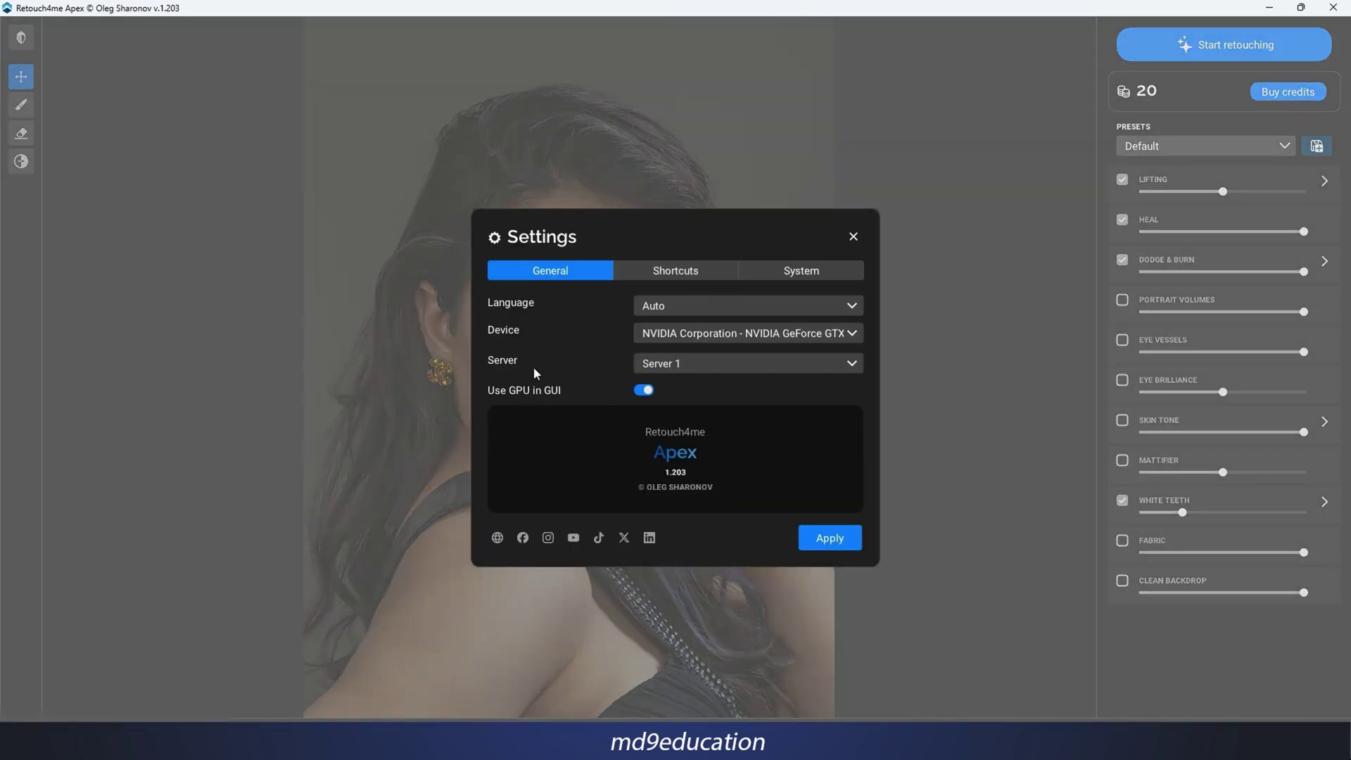
click(853, 364)
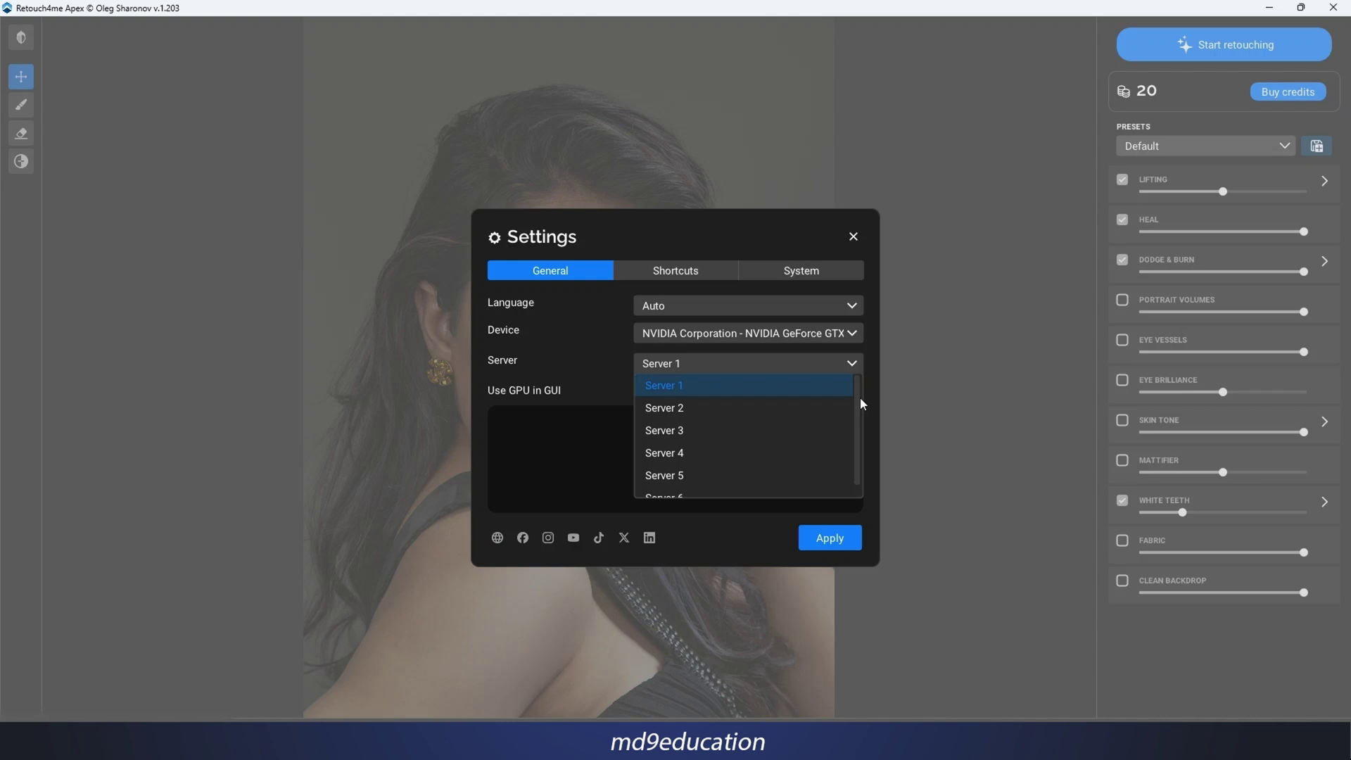
click(864, 415)
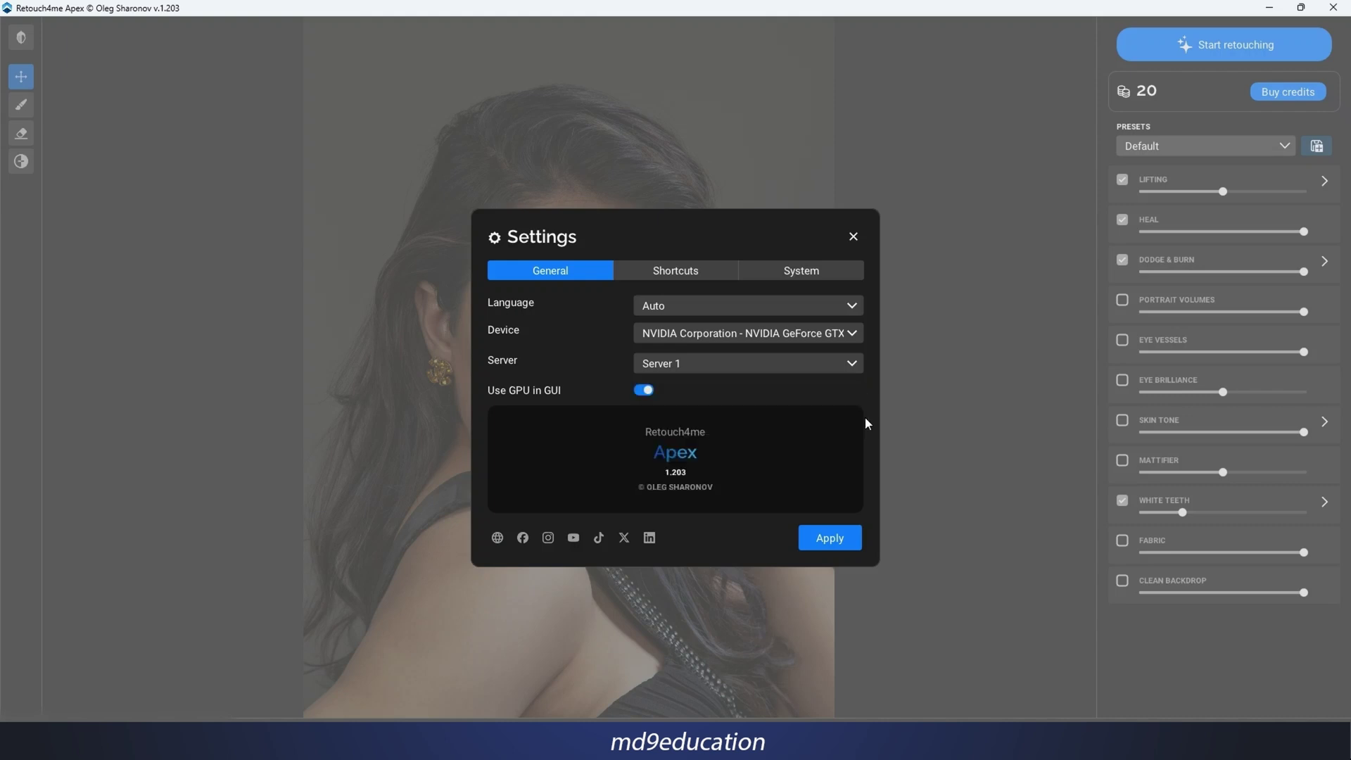
click(851, 364)
scroll(856, 422, down, 1)
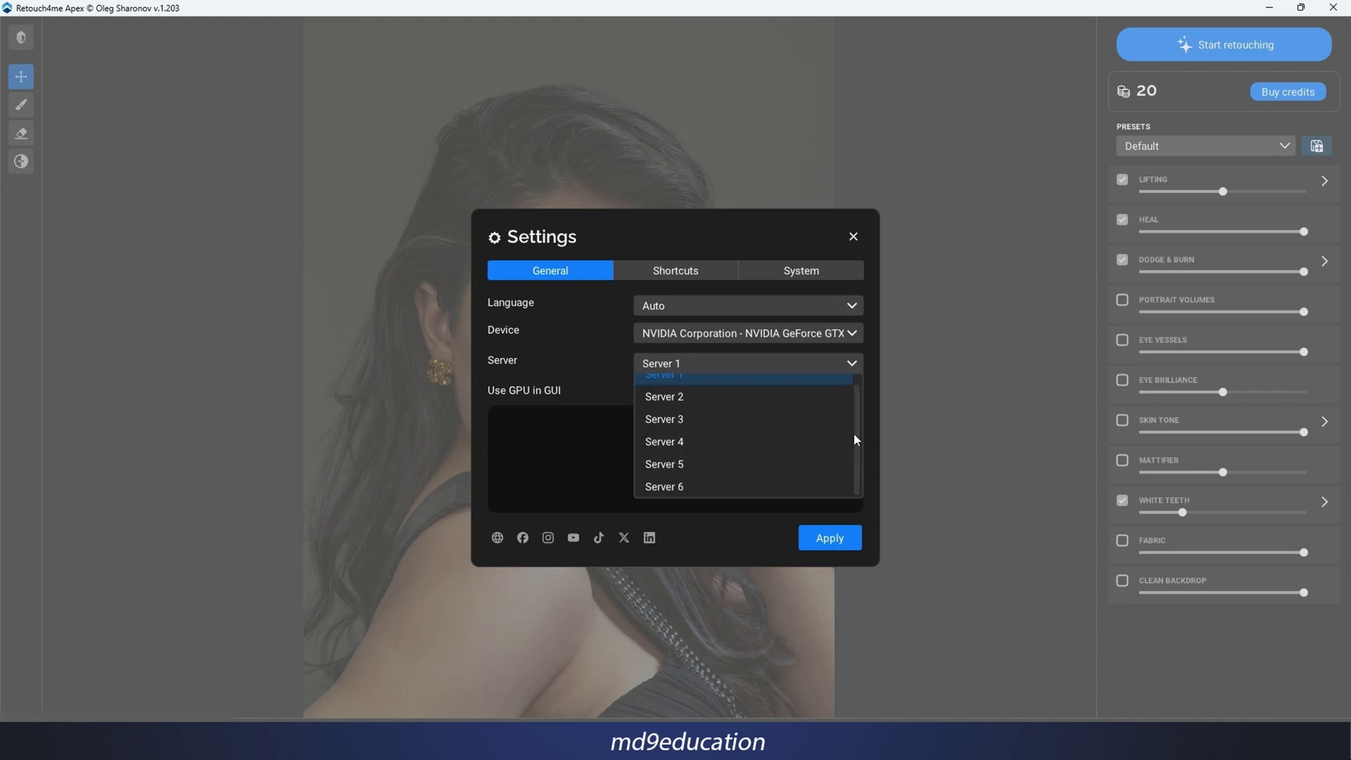
drag(854, 400, 859, 434)
click(561, 357)
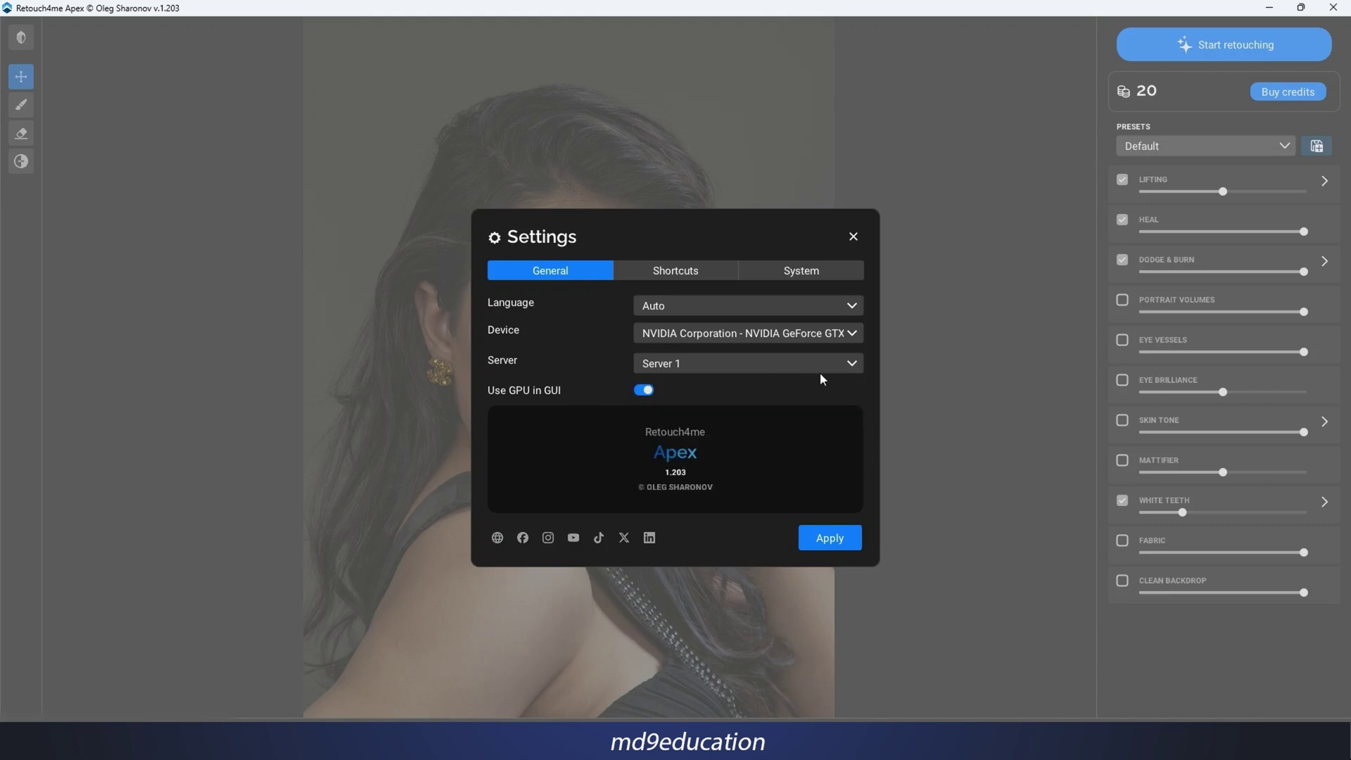
click(841, 536)
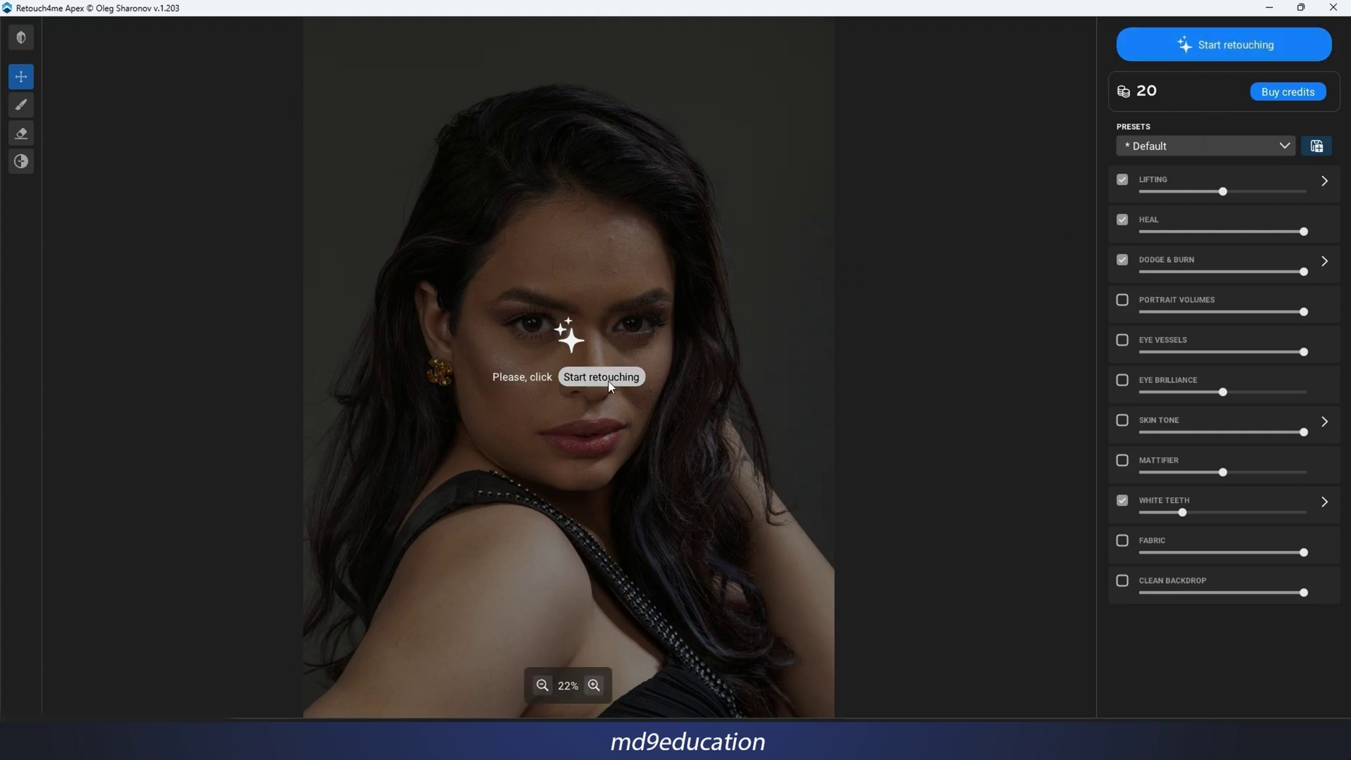
Start retouching the portrait and agree to send the photo to the cloud server.
click(1226, 45)
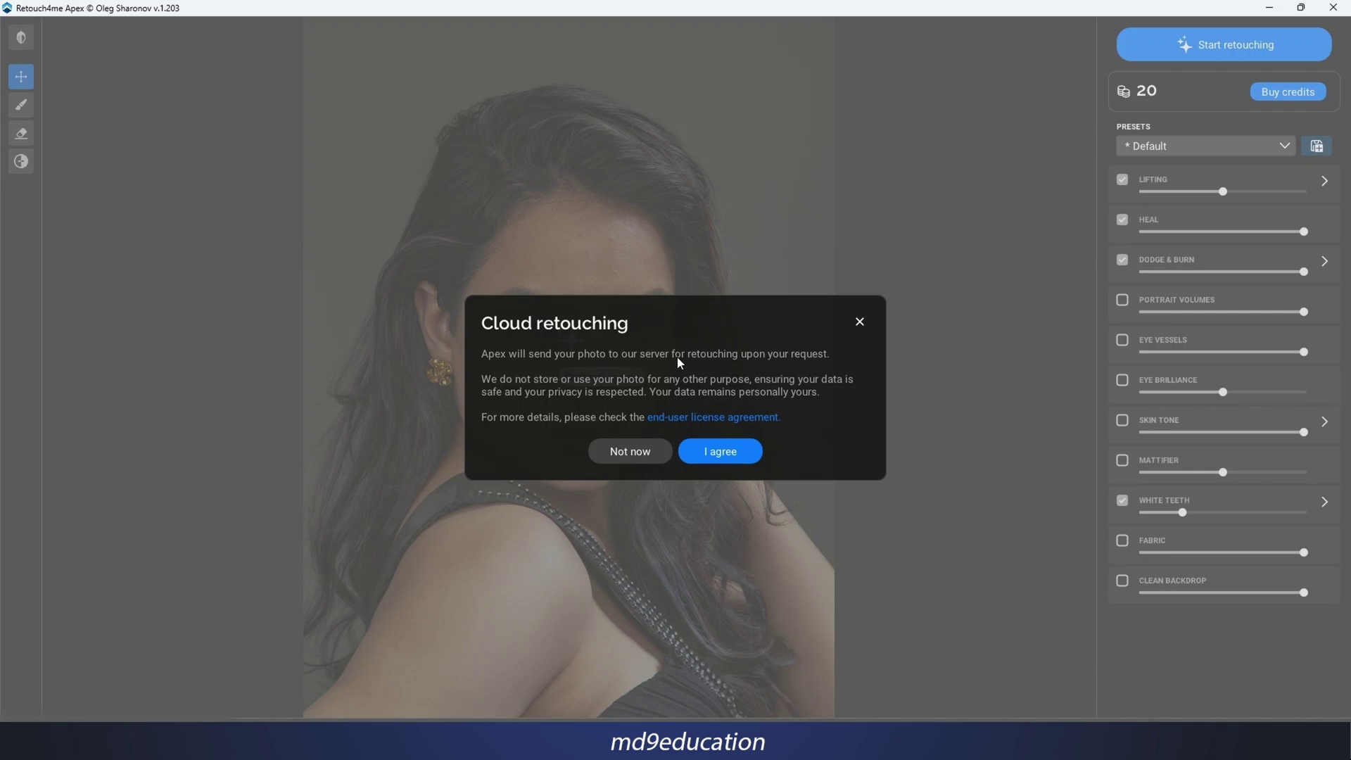
click(740, 454)
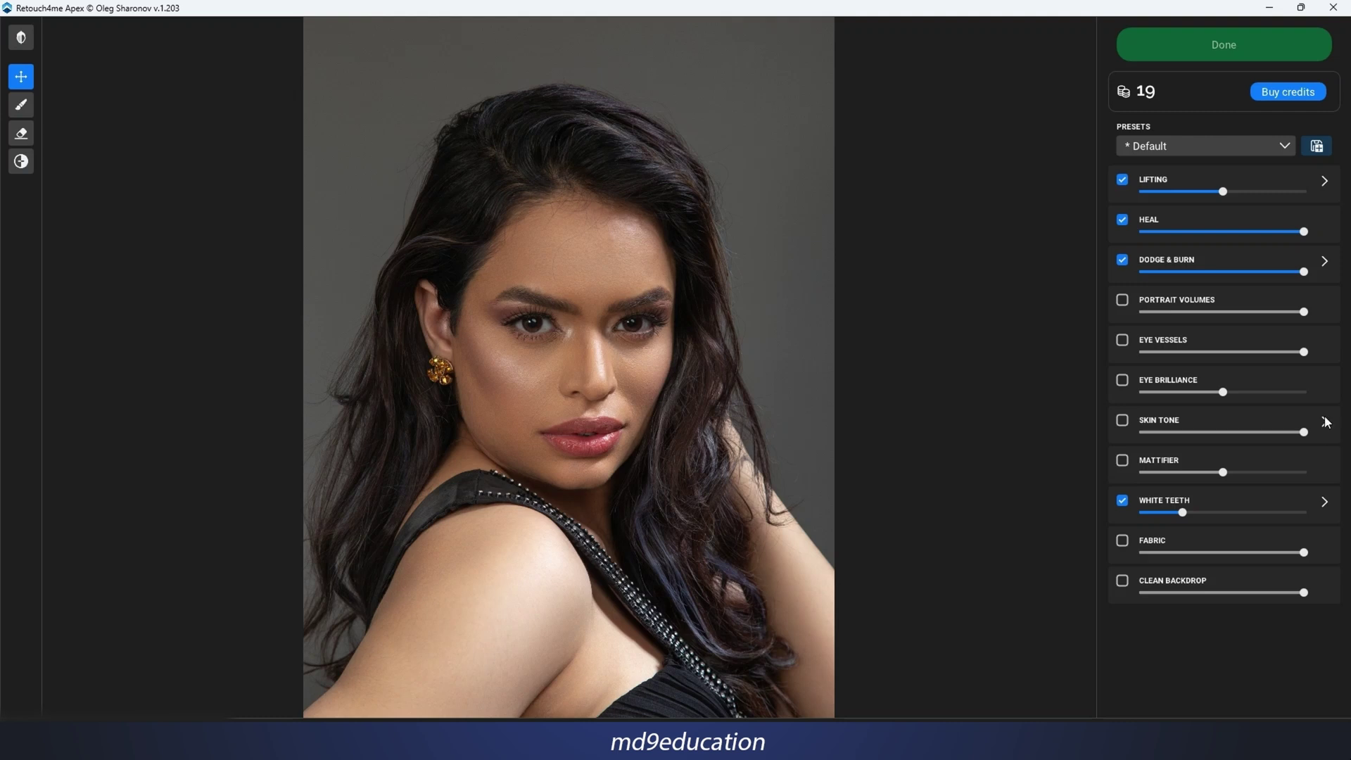
For Face 1 (F), raise Lifting's Femininity and Masculinity slightly, set Hair Volume to about 80% and increase Smoothing.
click(1324, 181)
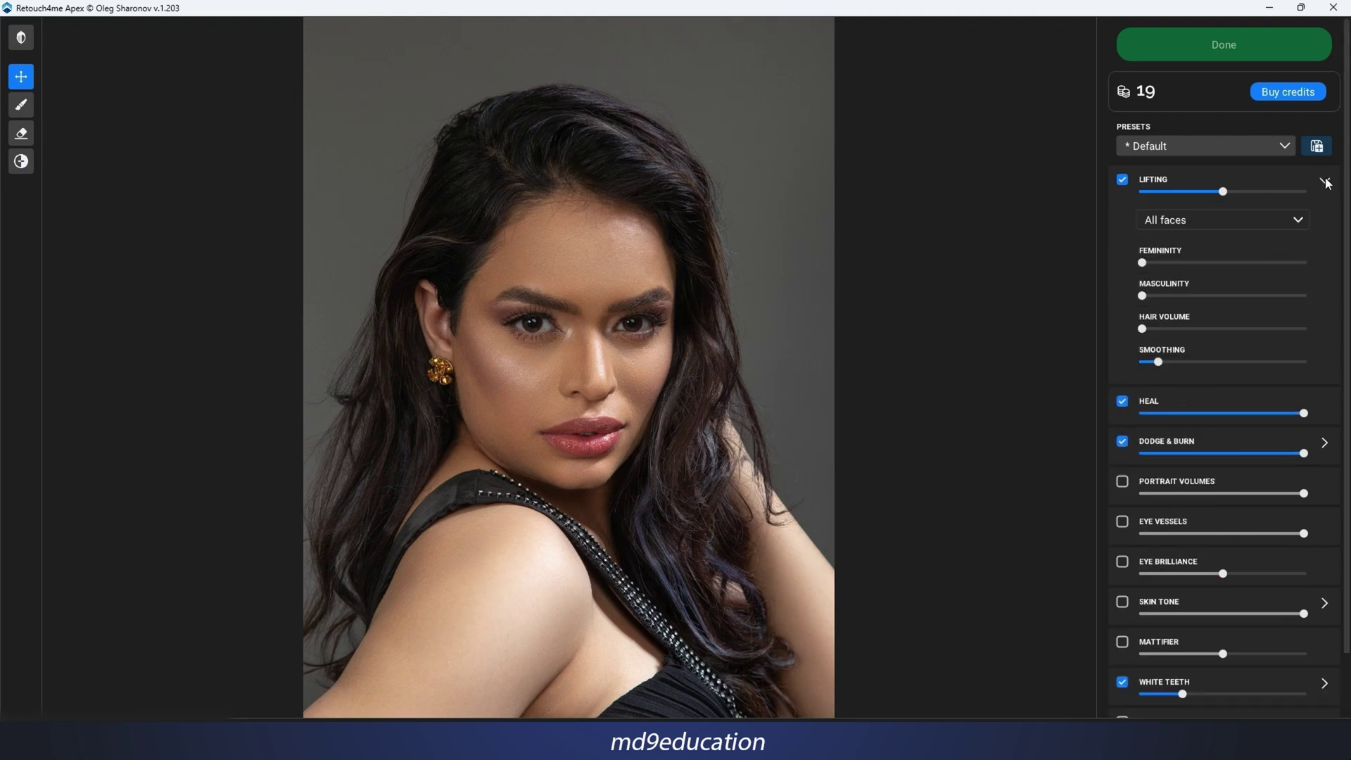
click(1275, 223)
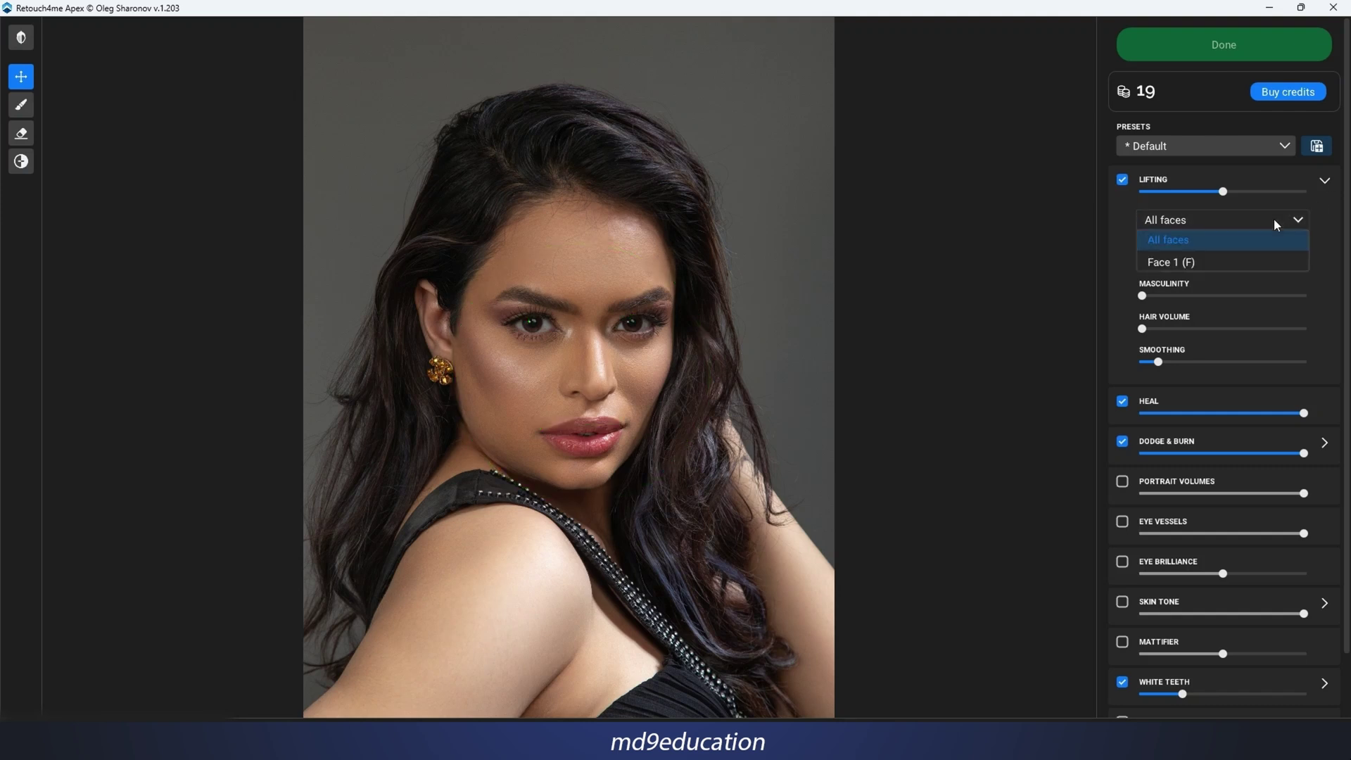
click(1253, 264)
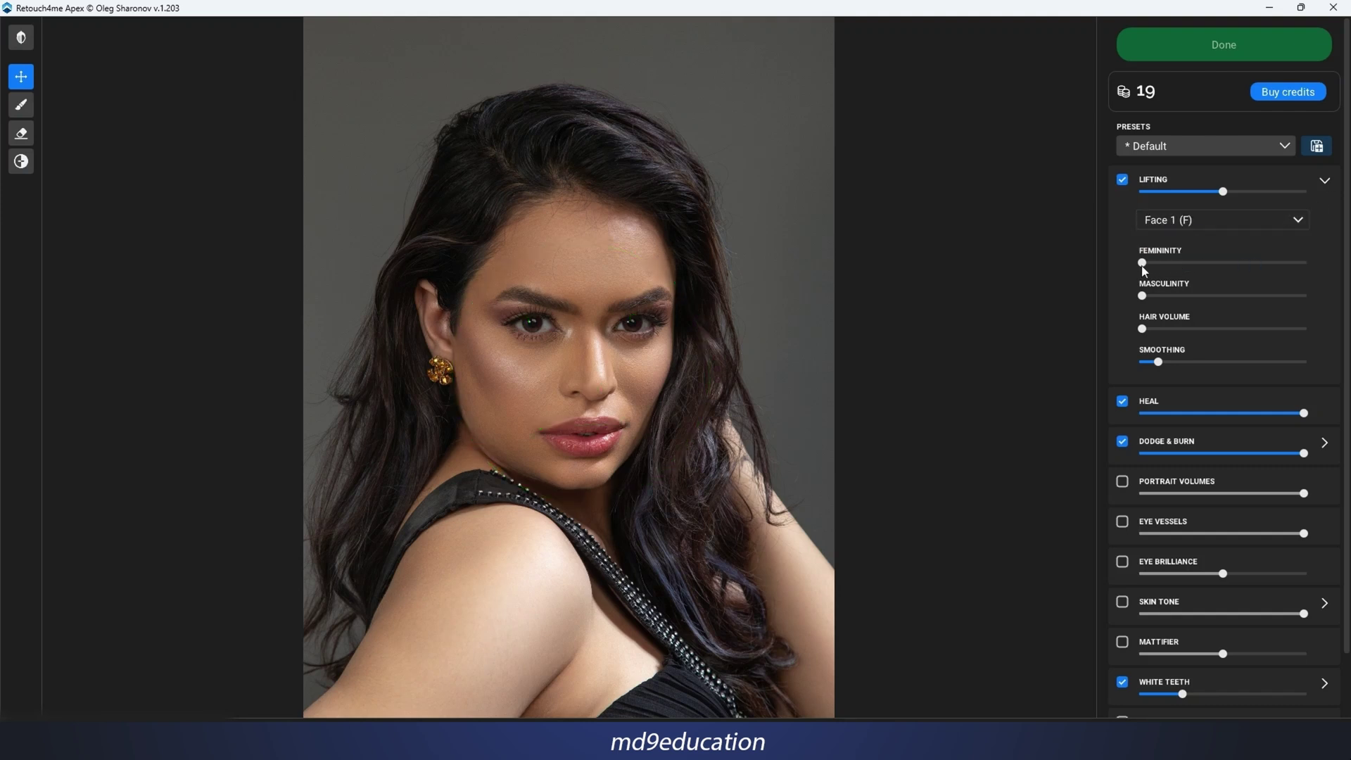
drag(1143, 266, 1201, 280)
drag(1196, 296, 1272, 328)
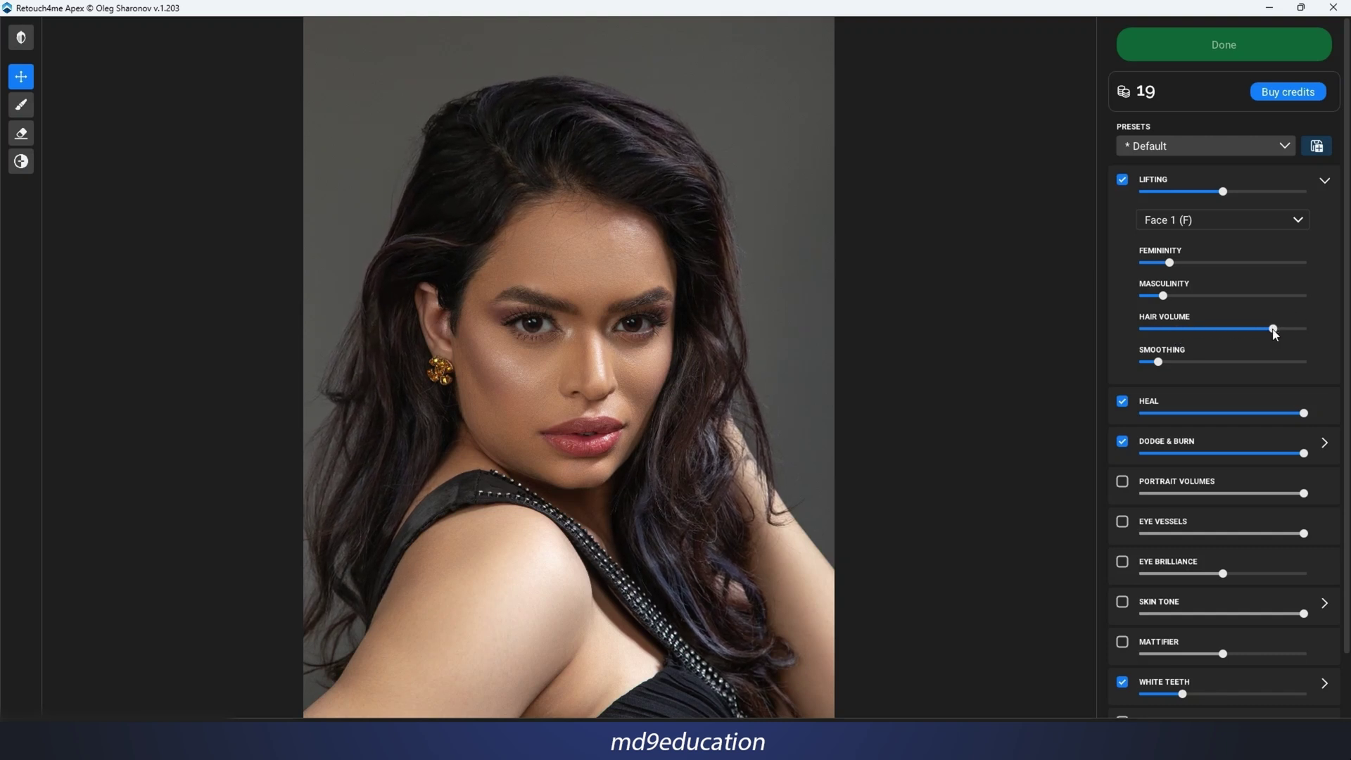
drag(1158, 362, 1215, 361)
click(1327, 186)
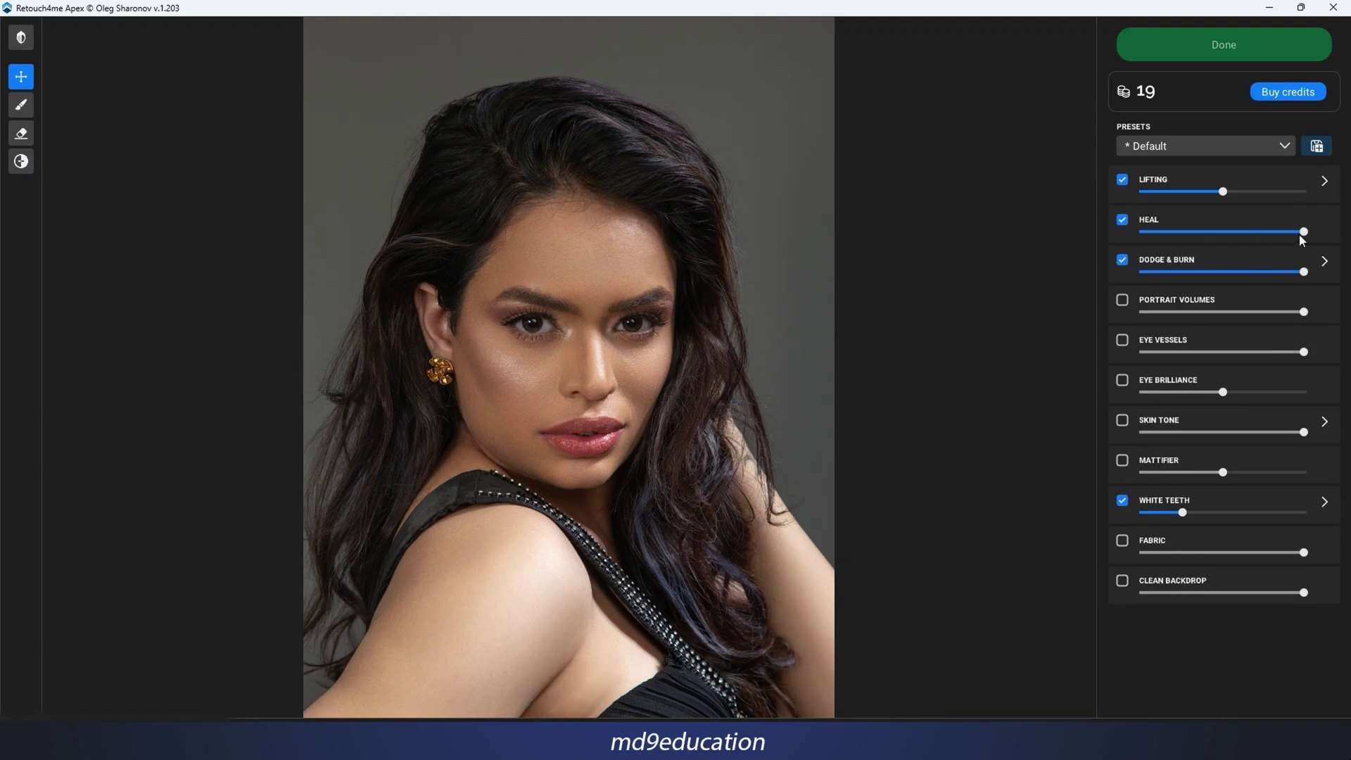
Compare the portrait with Heal off and on and at reduced strength, ending with Heal enabled at full strength.
click(1122, 220)
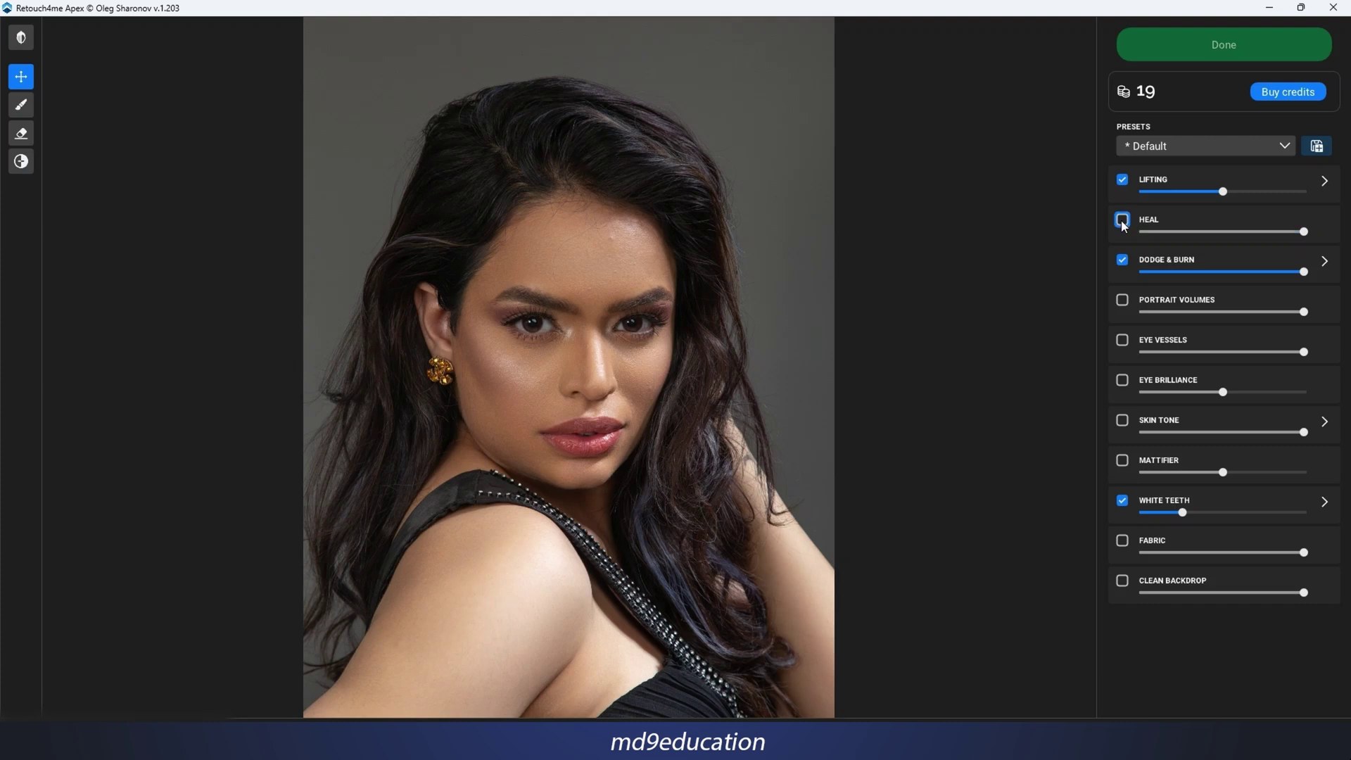
click(1122, 221)
click(1122, 221)
click(1121, 221)
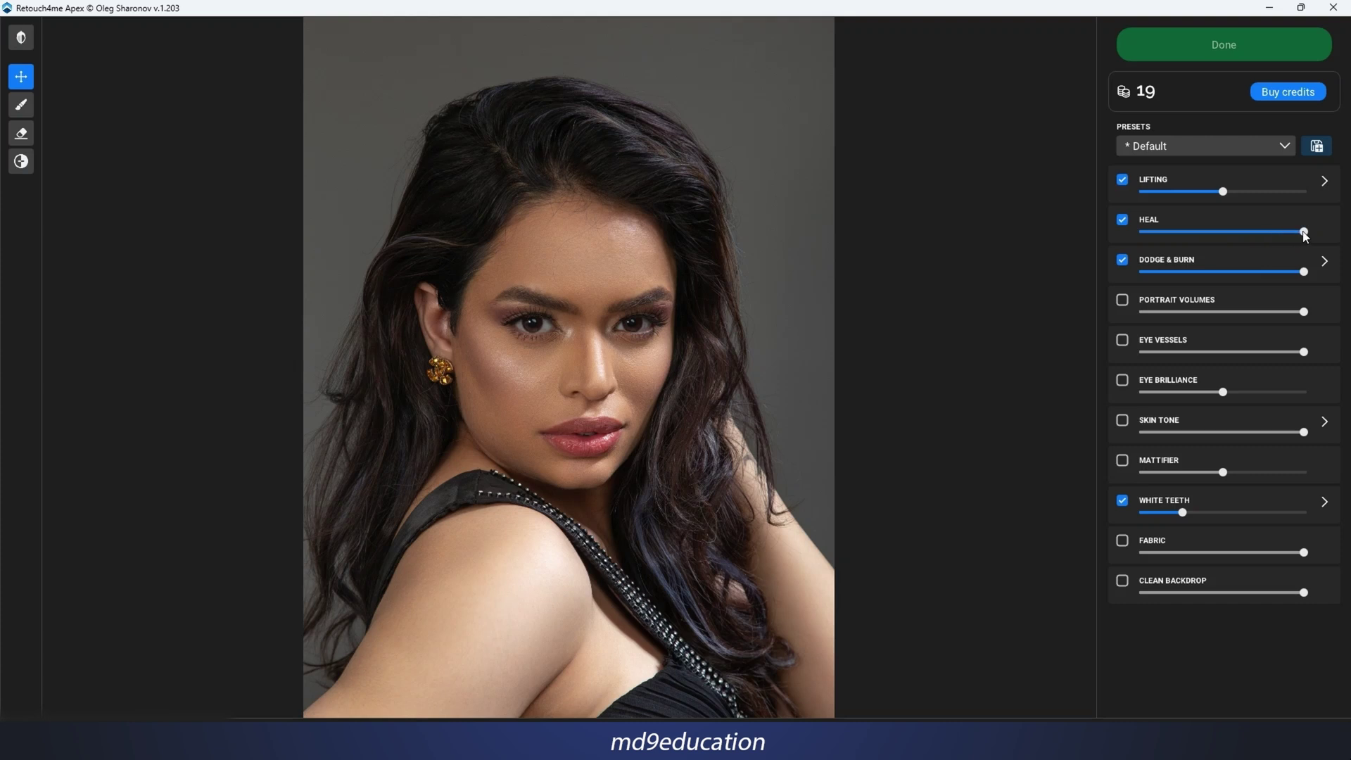
mouse_move(1303, 232)
mouse_down()
mouse_move(1147, 238)
mouse_move(1304, 237)
mouse_up()
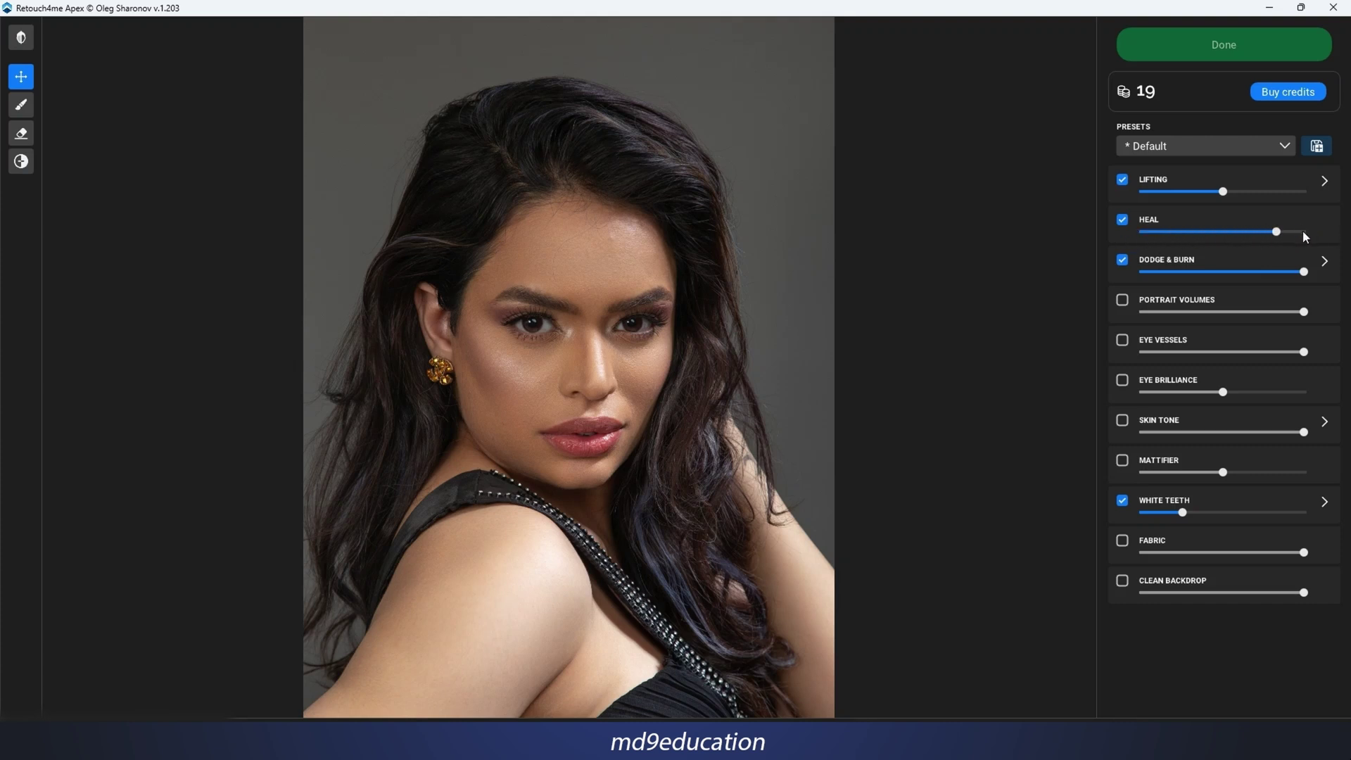
Compare the portrait with Dodge & Burn off and on, ending with full strength, minimum Warmth and Only Skin enabled.
click(1123, 262)
click(1123, 262)
click(1123, 262)
click(1121, 261)
mouse_move(1304, 272)
mouse_down()
mouse_move(1227, 283)
mouse_move(1340, 276)
mouse_up()
click(1325, 262)
mouse_move(1141, 307)
mouse_down()
mouse_move(1278, 303)
mouse_move(1094, 333)
mouse_up()
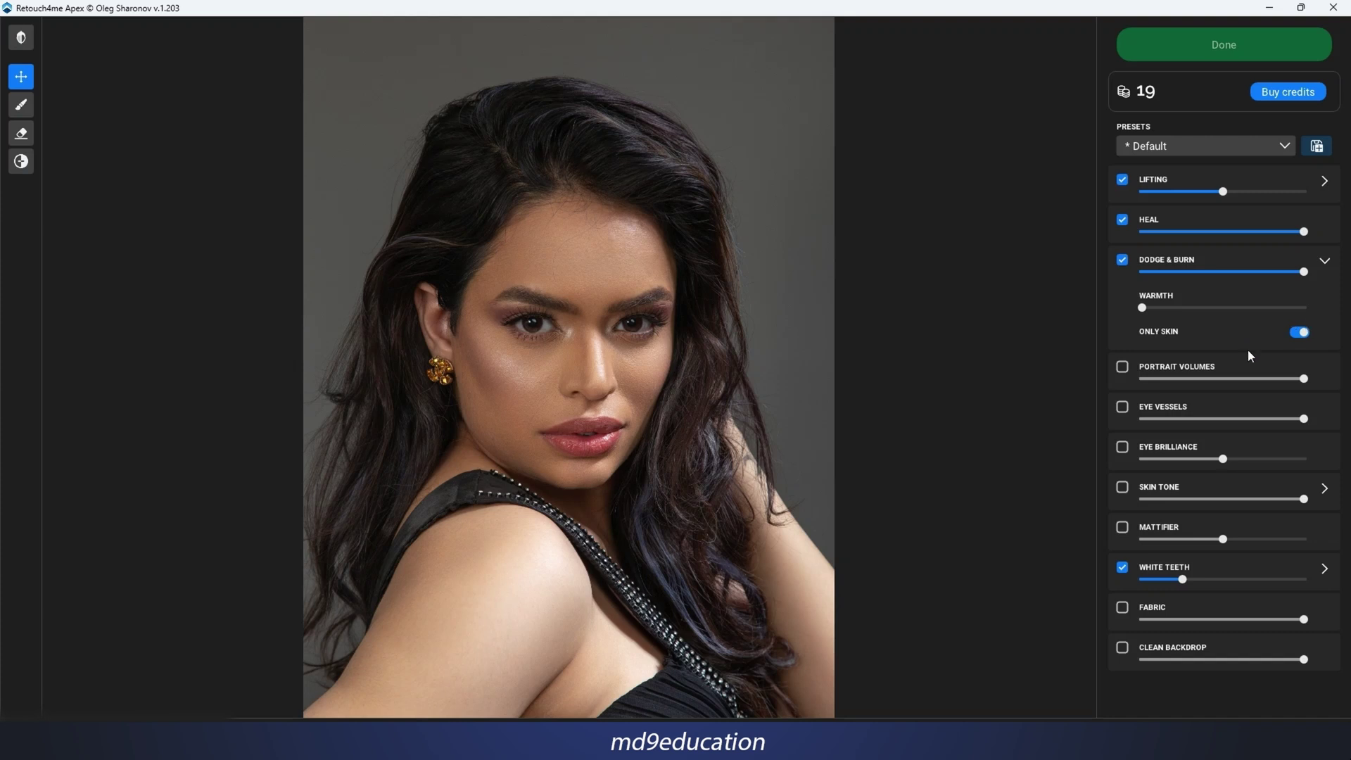
click(1326, 260)
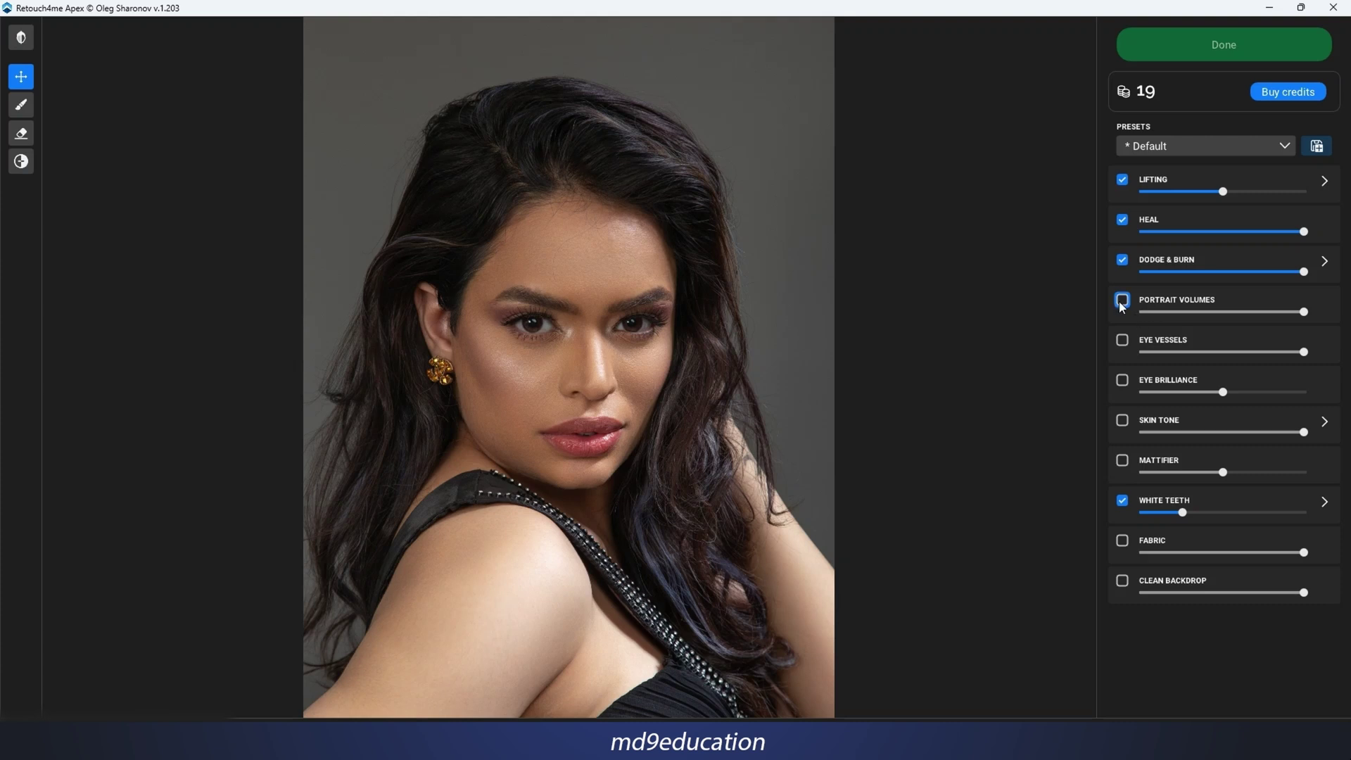
Enable Portrait Volumes and set its strength to about 65%.
click(1122, 301)
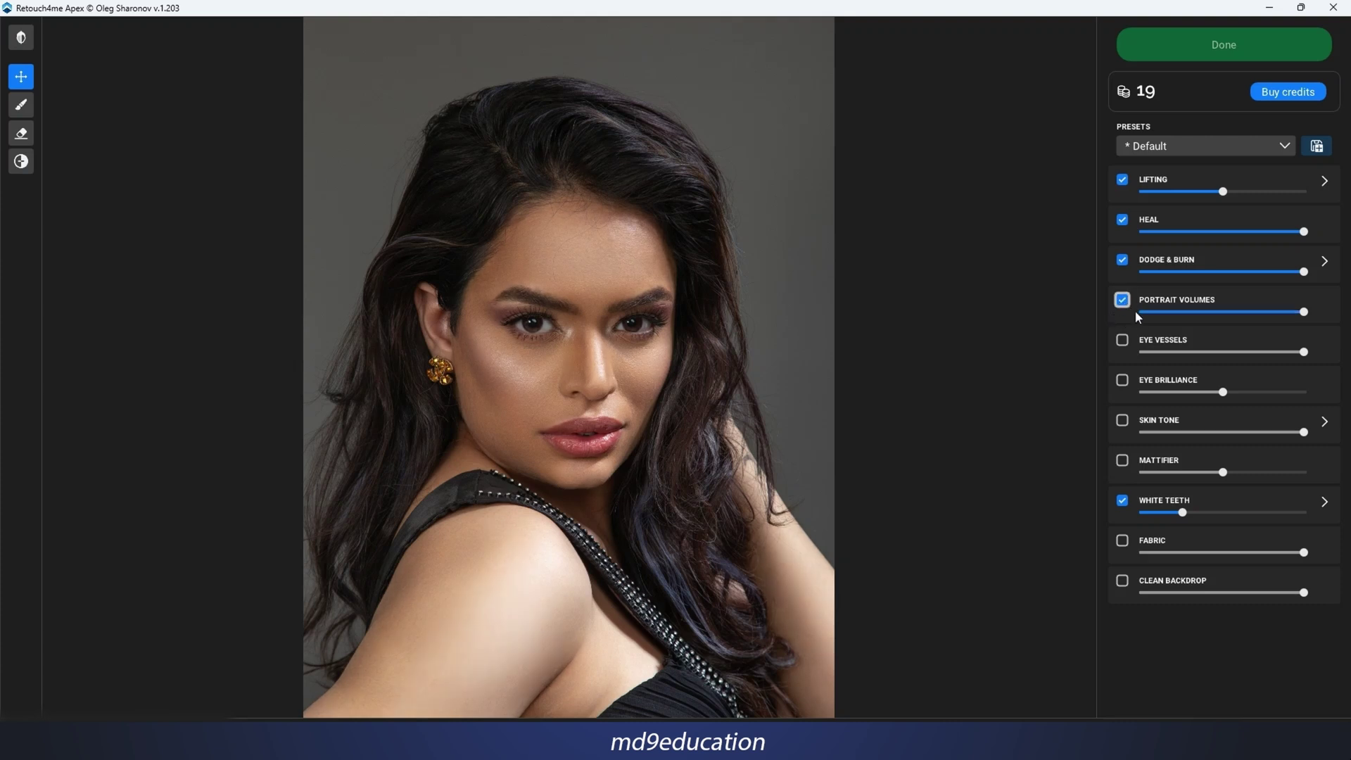
drag(1217, 323, 1248, 319)
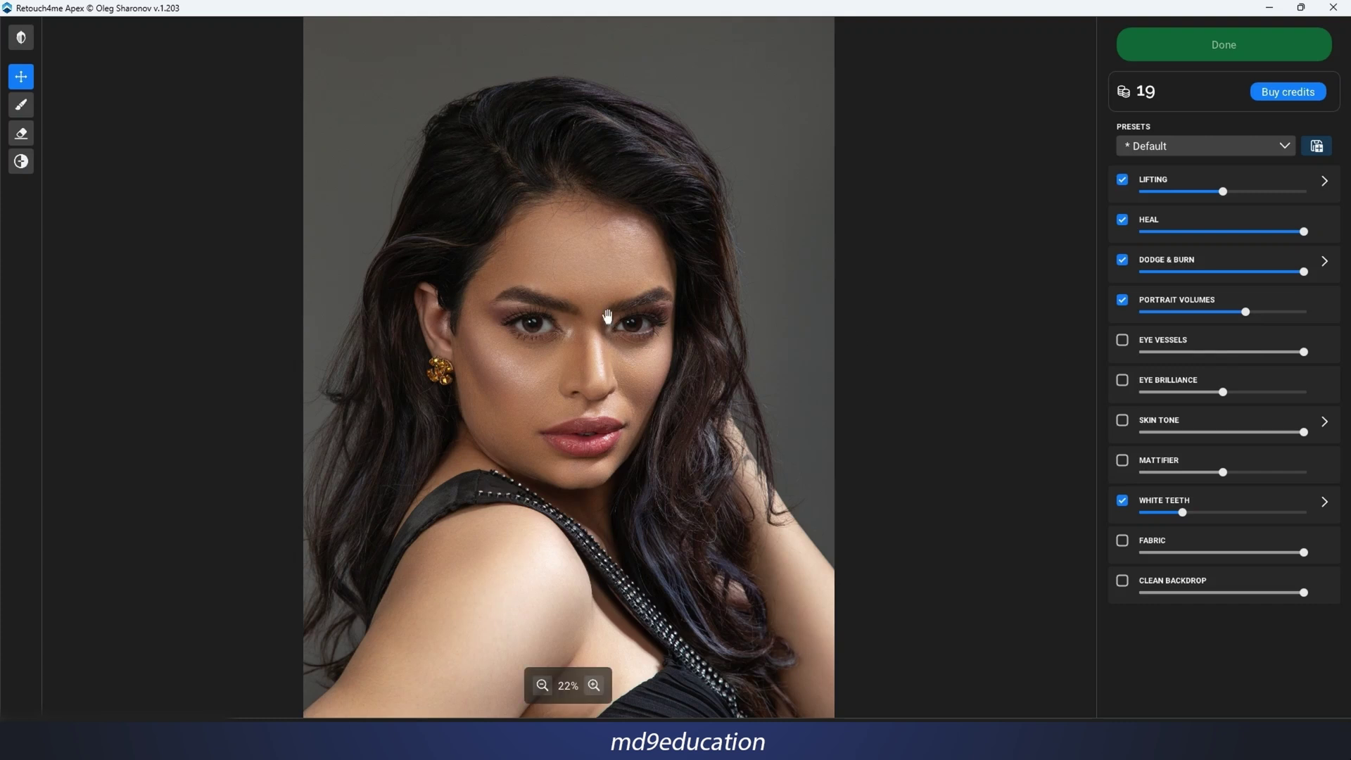
Compare the retouched portrait with the original and enable Eye Vessels at full strength, checking its effect on the eyes.
click(23, 39)
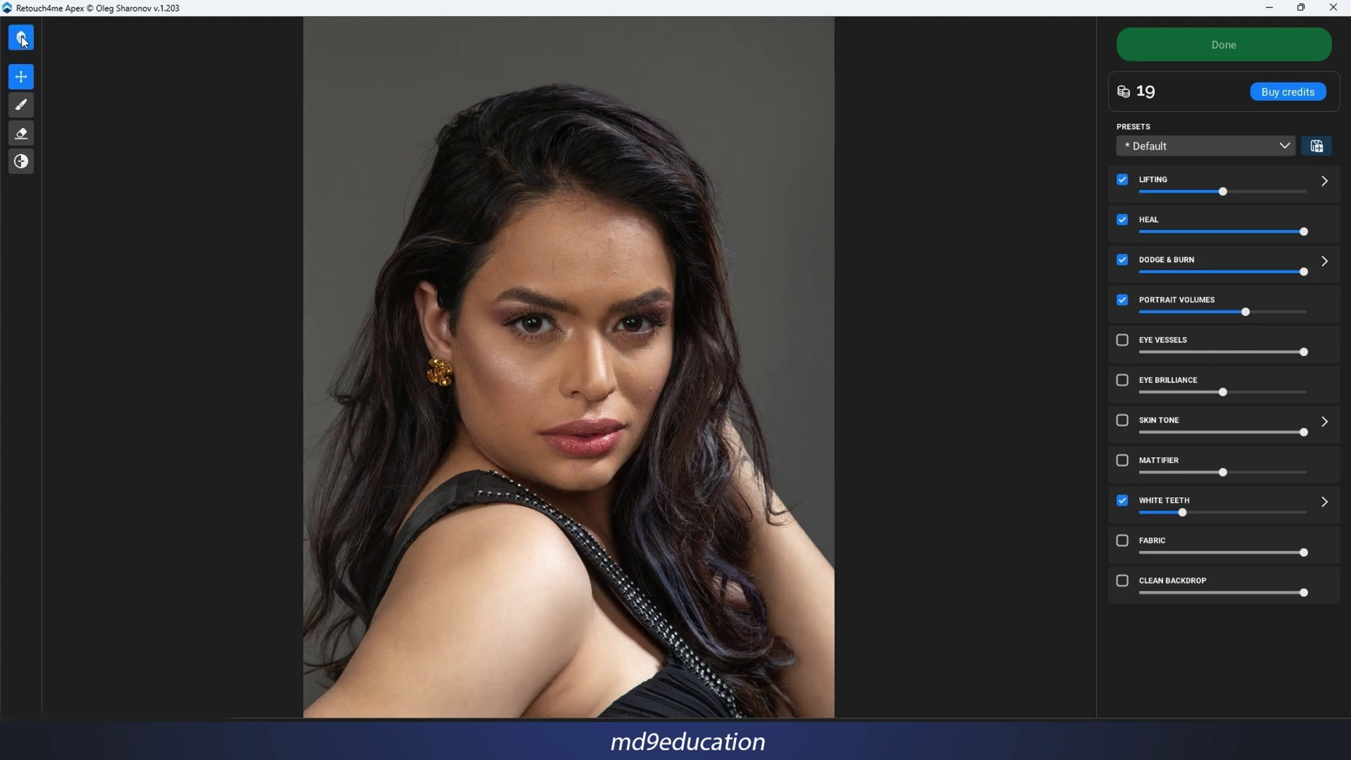
click(22, 39)
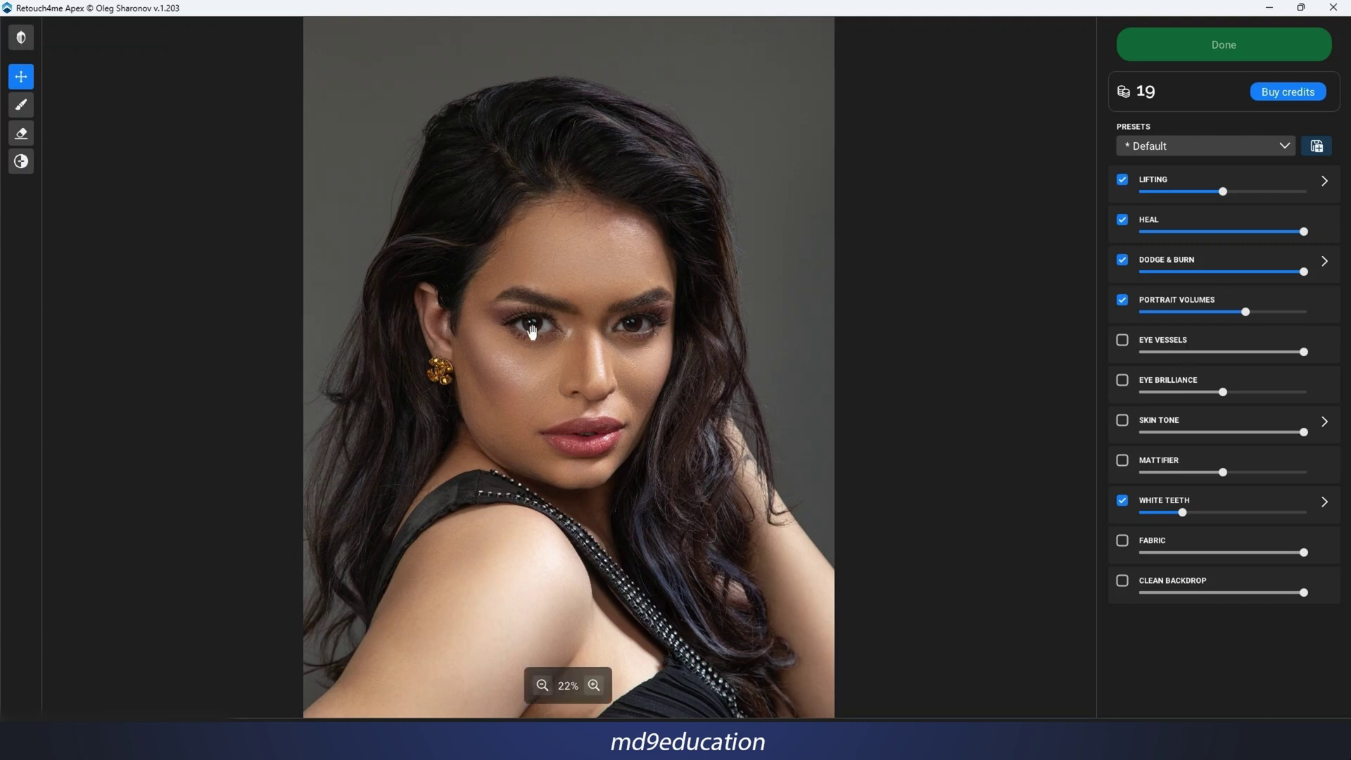
scroll(556, 328, up, 2)
scroll(527, 310, up, 2)
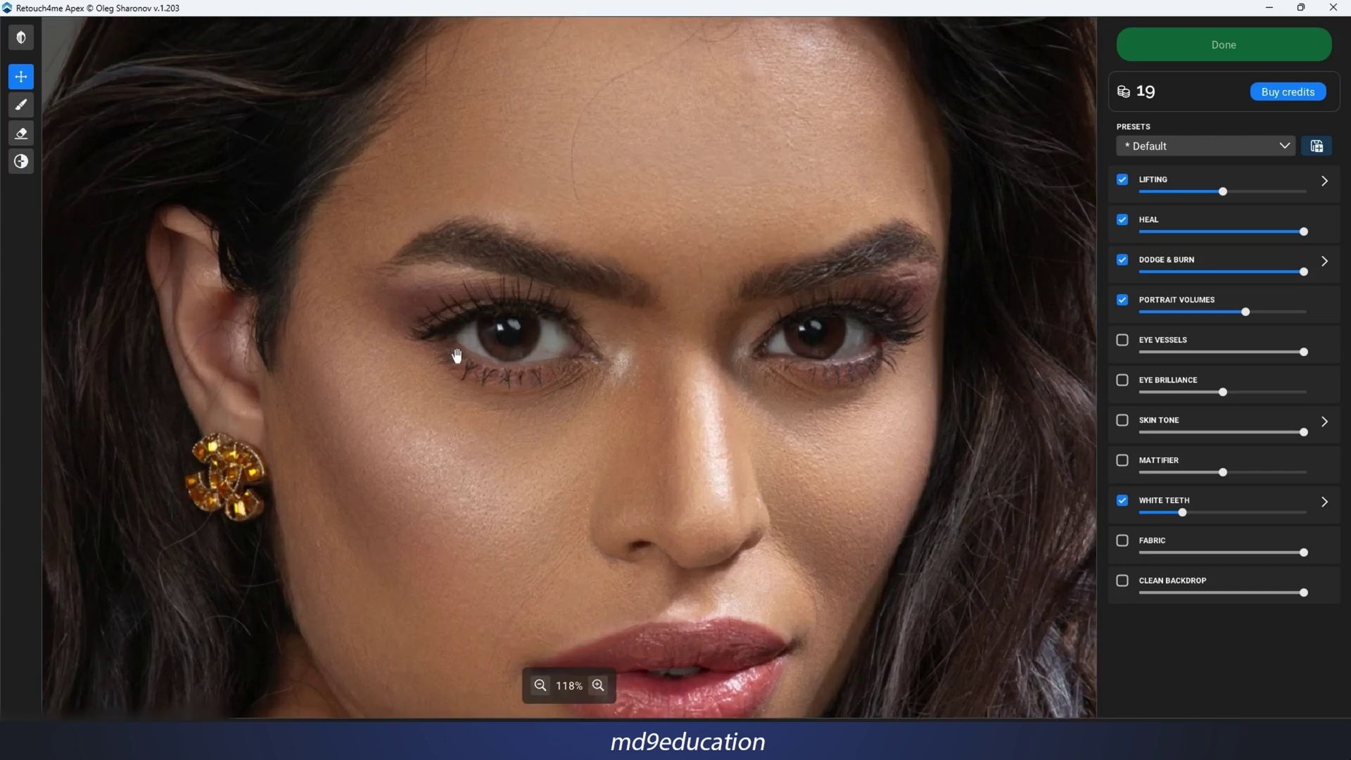
click(1122, 341)
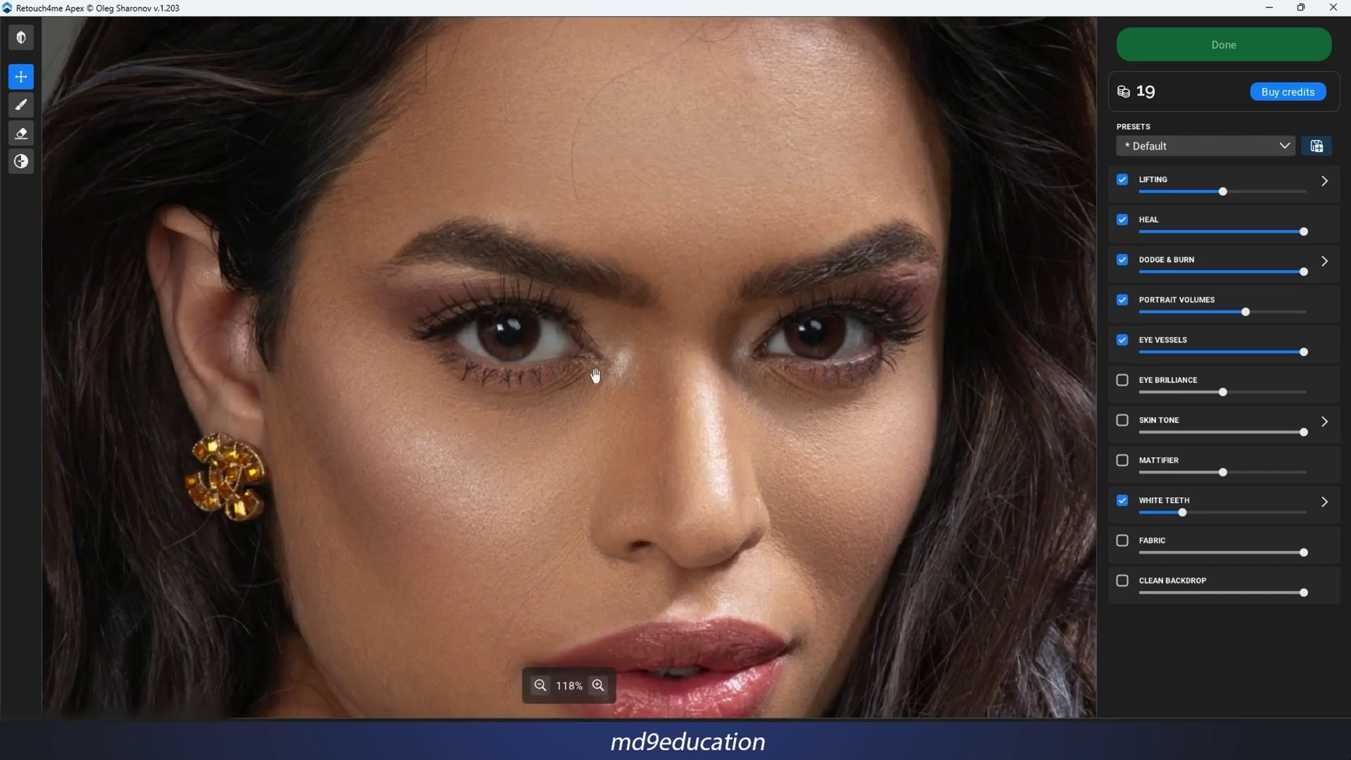
click(1122, 341)
click(1122, 341)
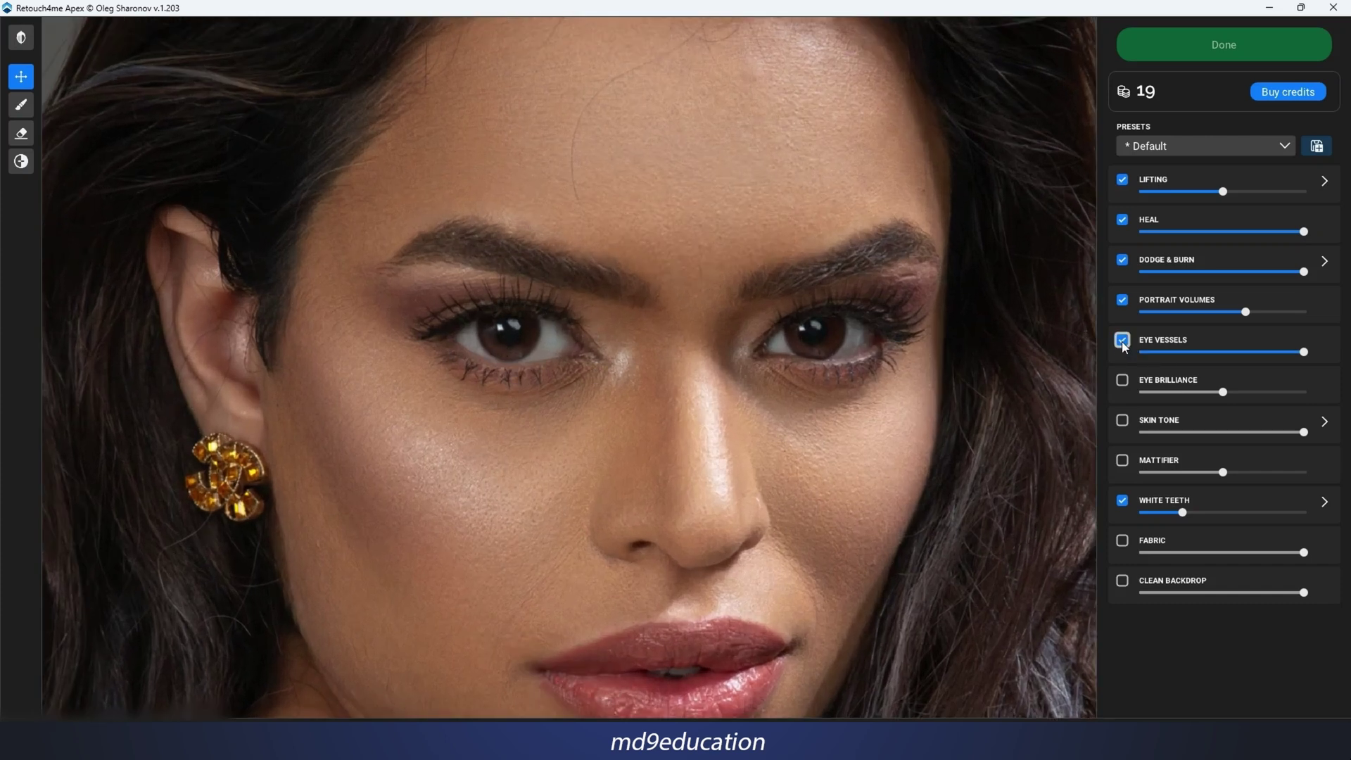
Enable Eye Brilliance, comparing it off and on, and reduce its strength to about 15%.
click(1123, 384)
click(1121, 381)
click(1122, 381)
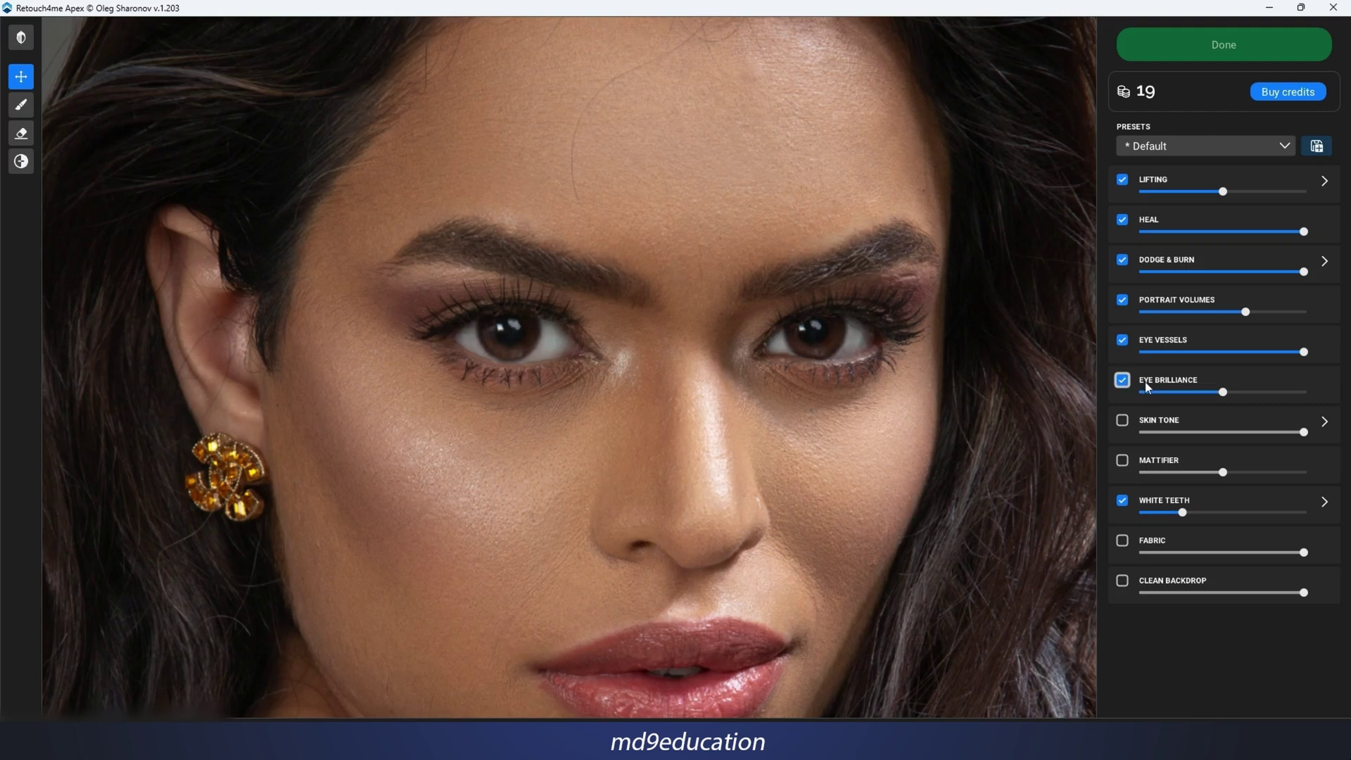
drag(1222, 395, 1165, 399)
Enable Skin Tone at nearly full strength with Only Skin on, comparing the skin with the effect off and on.
click(1123, 421)
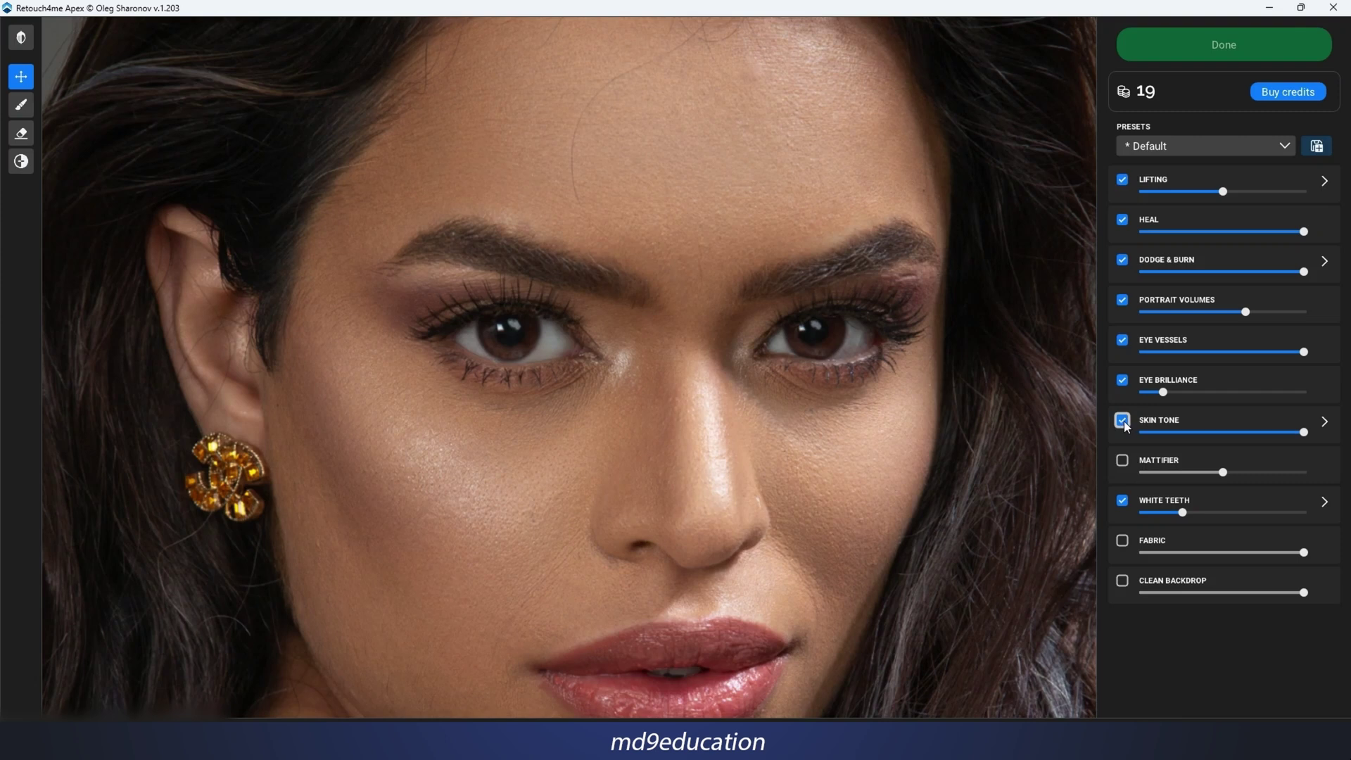
click(1123, 422)
click(1123, 421)
click(1325, 421)
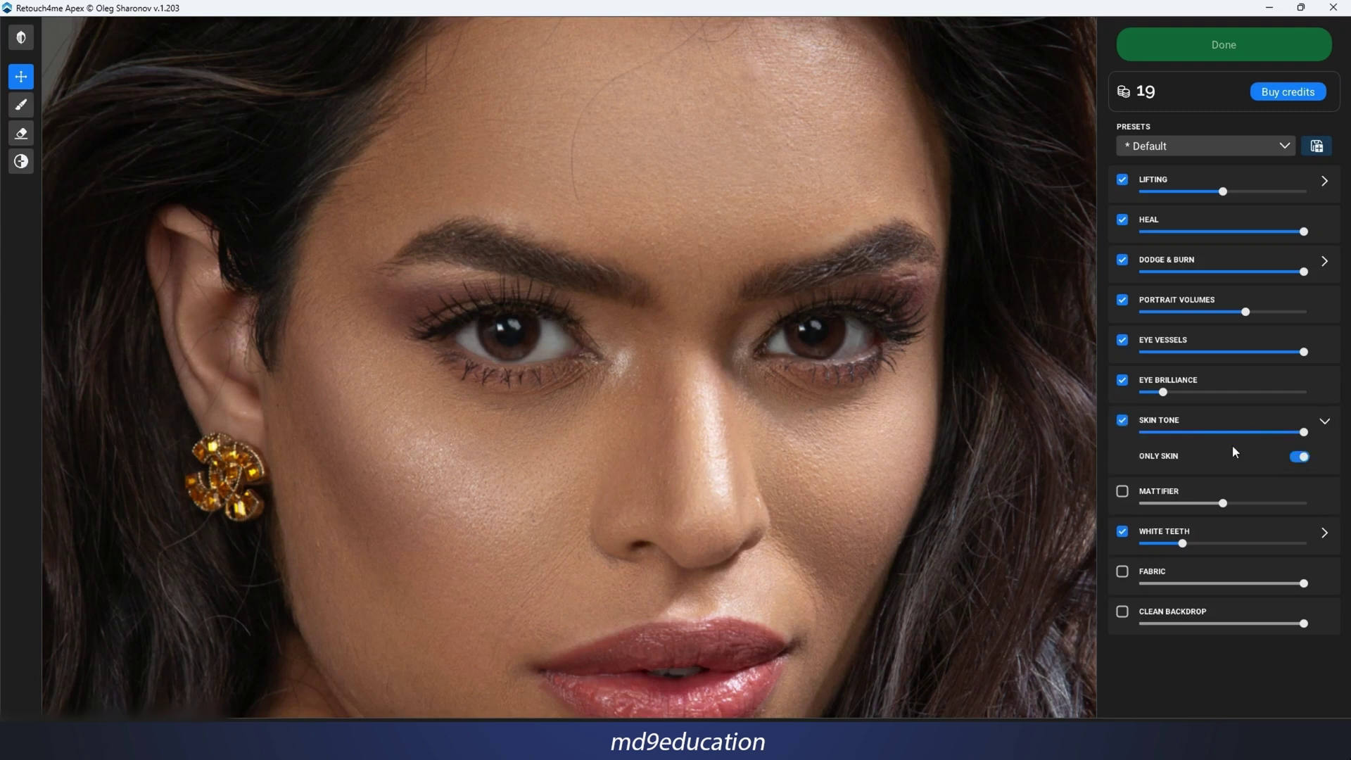
click(1301, 431)
click(1324, 421)
Enable Mattifier at about 28% strength after comparing it off and on, and raise White Teeth to about 55%.
click(1121, 462)
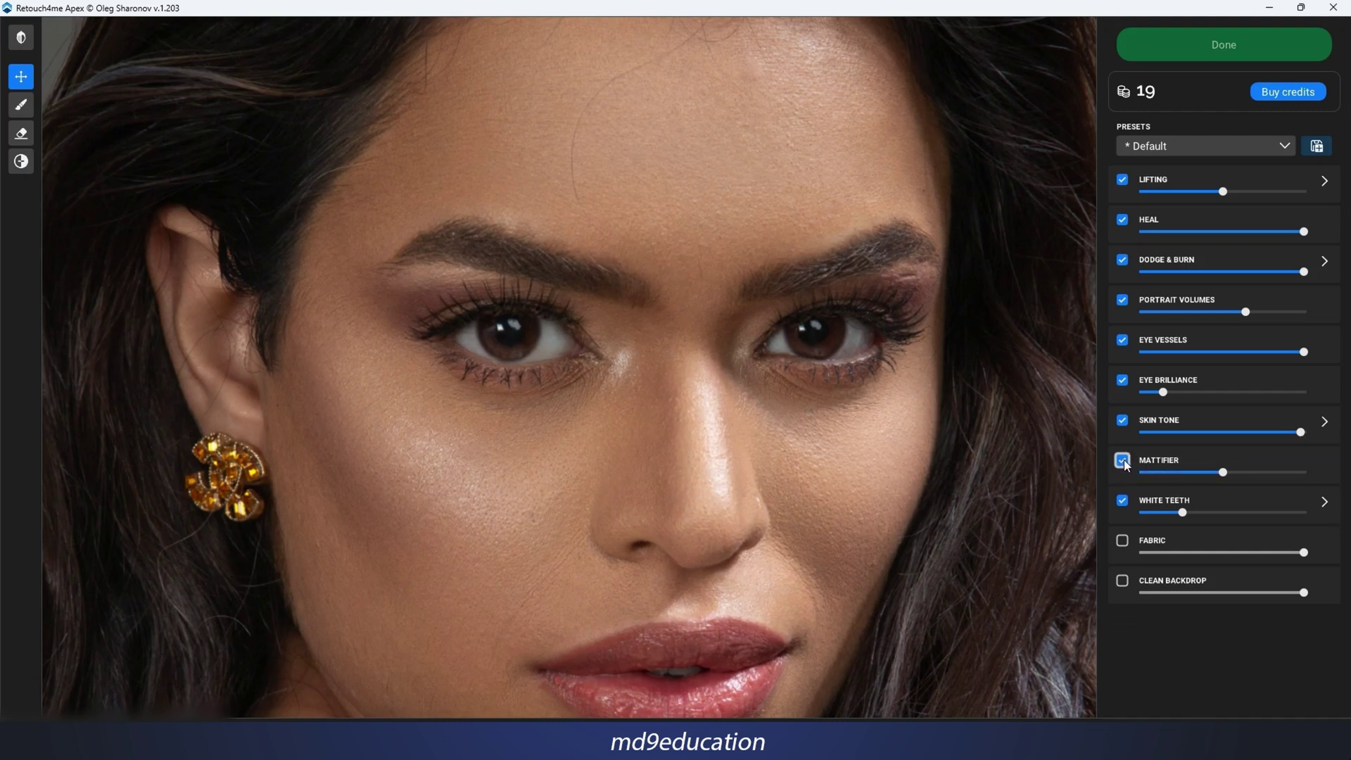
click(1122, 461)
click(1123, 461)
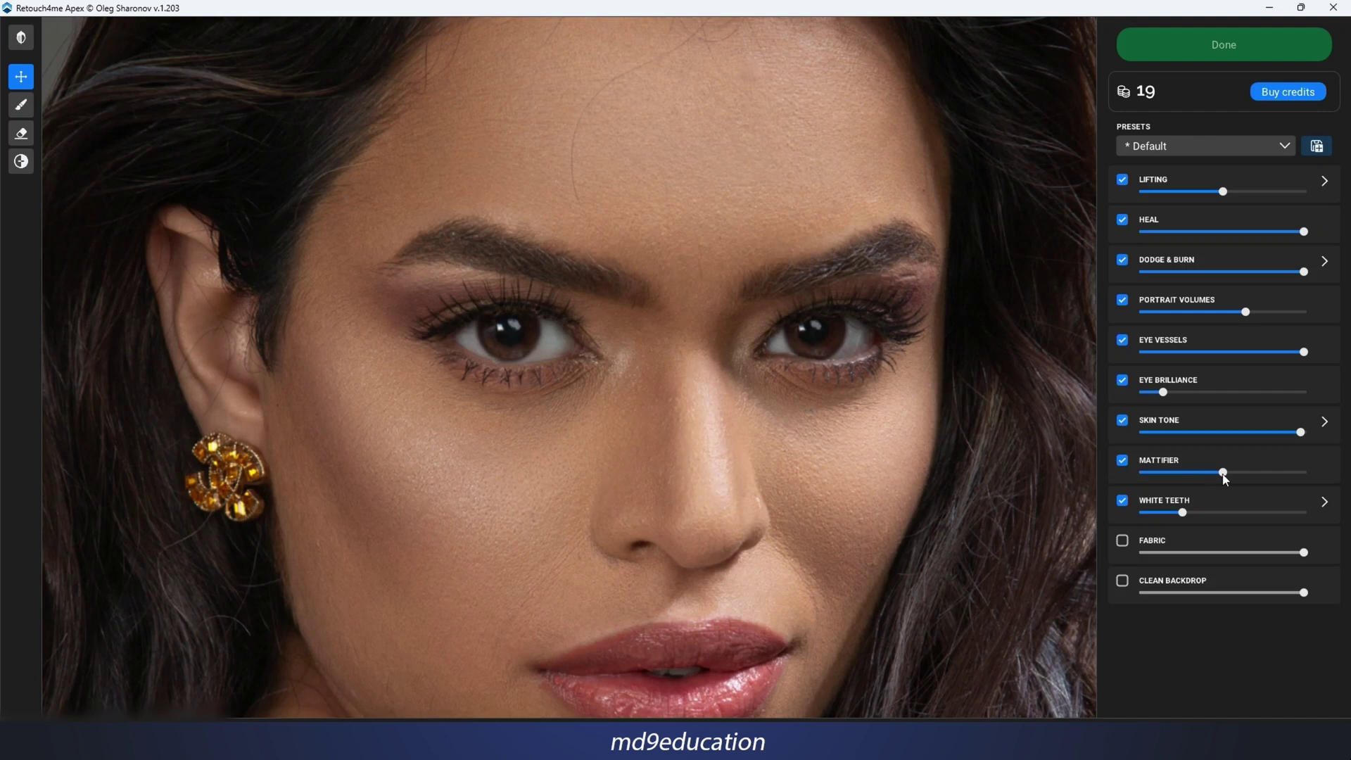
mouse_move(1224, 477)
mouse_down()
mouse_move(1144, 479)
mouse_move(1307, 485)
mouse_move(1169, 474)
mouse_move(1280, 471)
mouse_move(1210, 480)
mouse_up()
mouse_move(1190, 472)
mouse_down()
mouse_move(1227, 472)
mouse_move(1185, 480)
mouse_up()
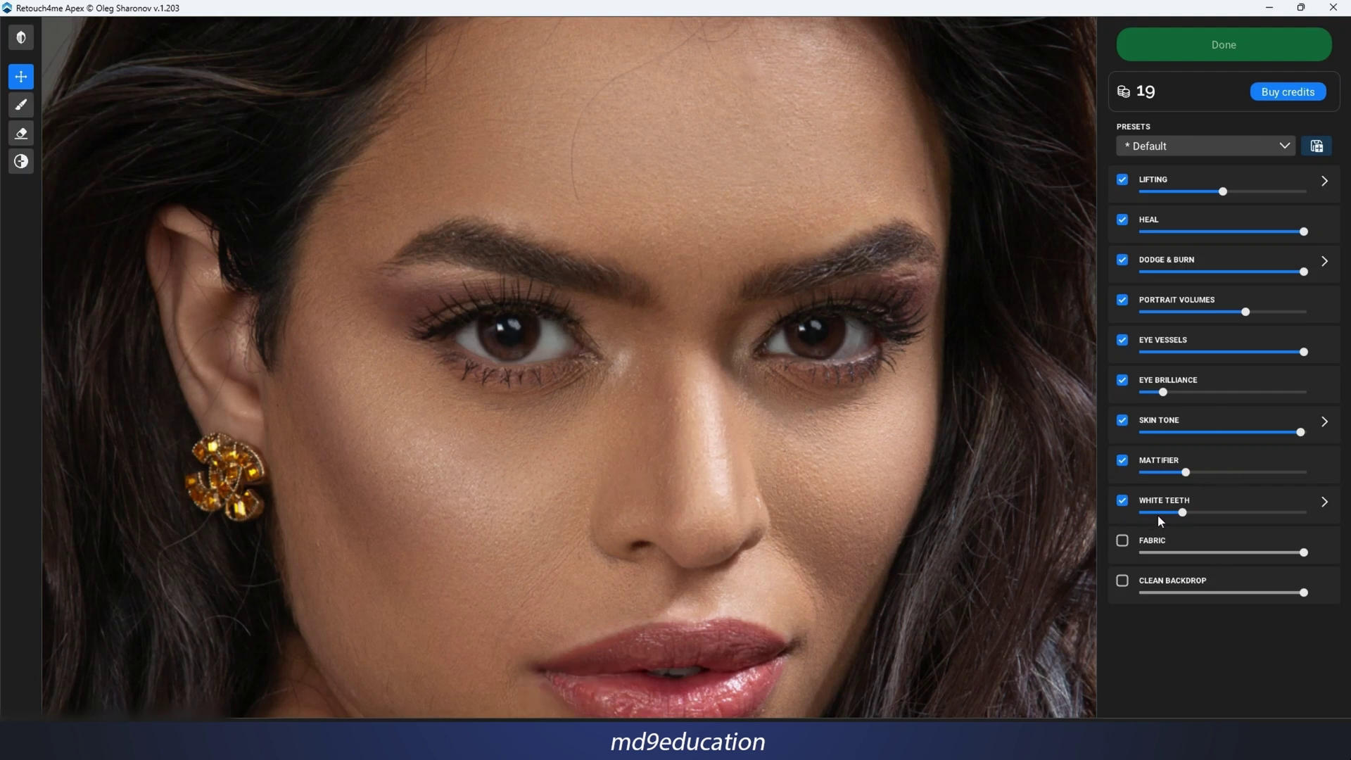
drag(1182, 513, 1229, 513)
Compare the dress with Fabric off and on, leaving Fabric disabled.
drag(798, 492, 798, 333)
scroll(792, 366, down, 3)
drag(773, 501, 865, 147)
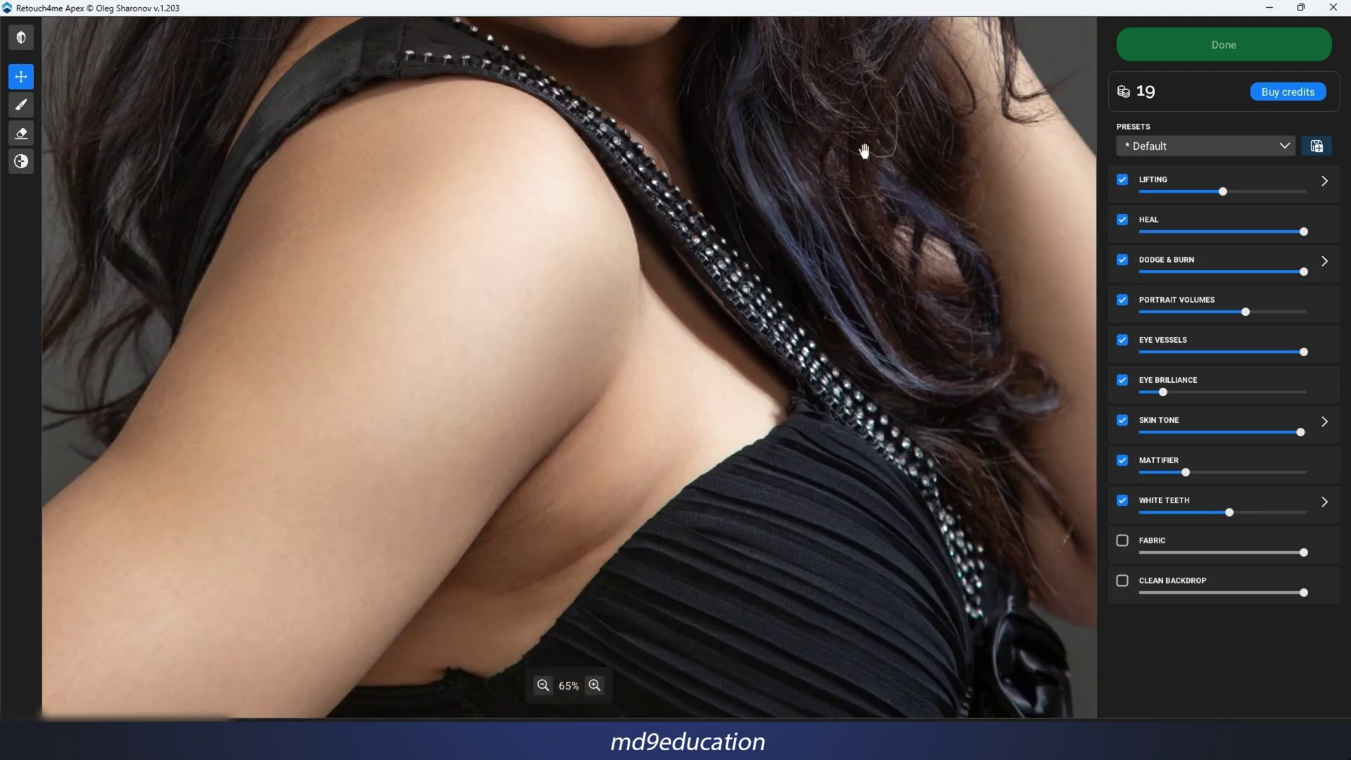
click(1125, 544)
click(1121, 543)
click(1122, 543)
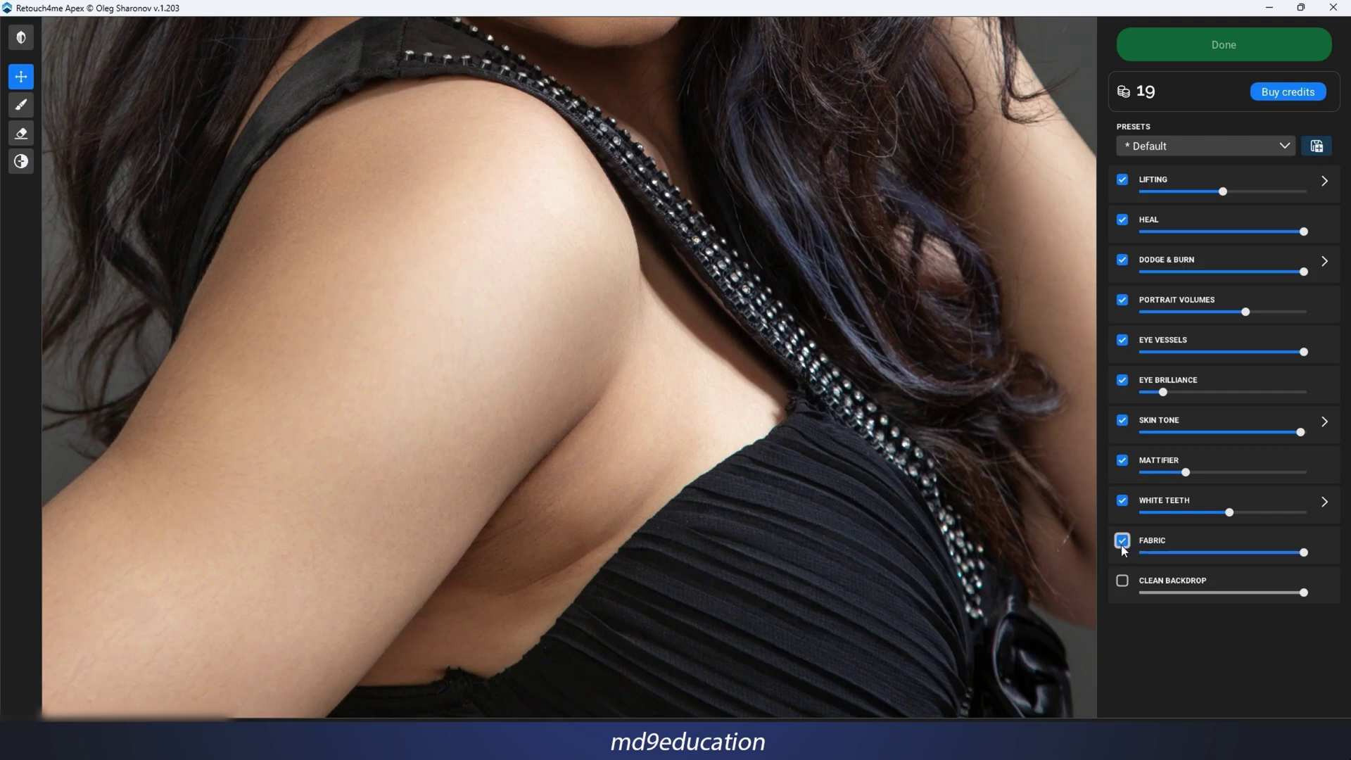
click(1121, 546)
click(1122, 546)
click(1122, 546)
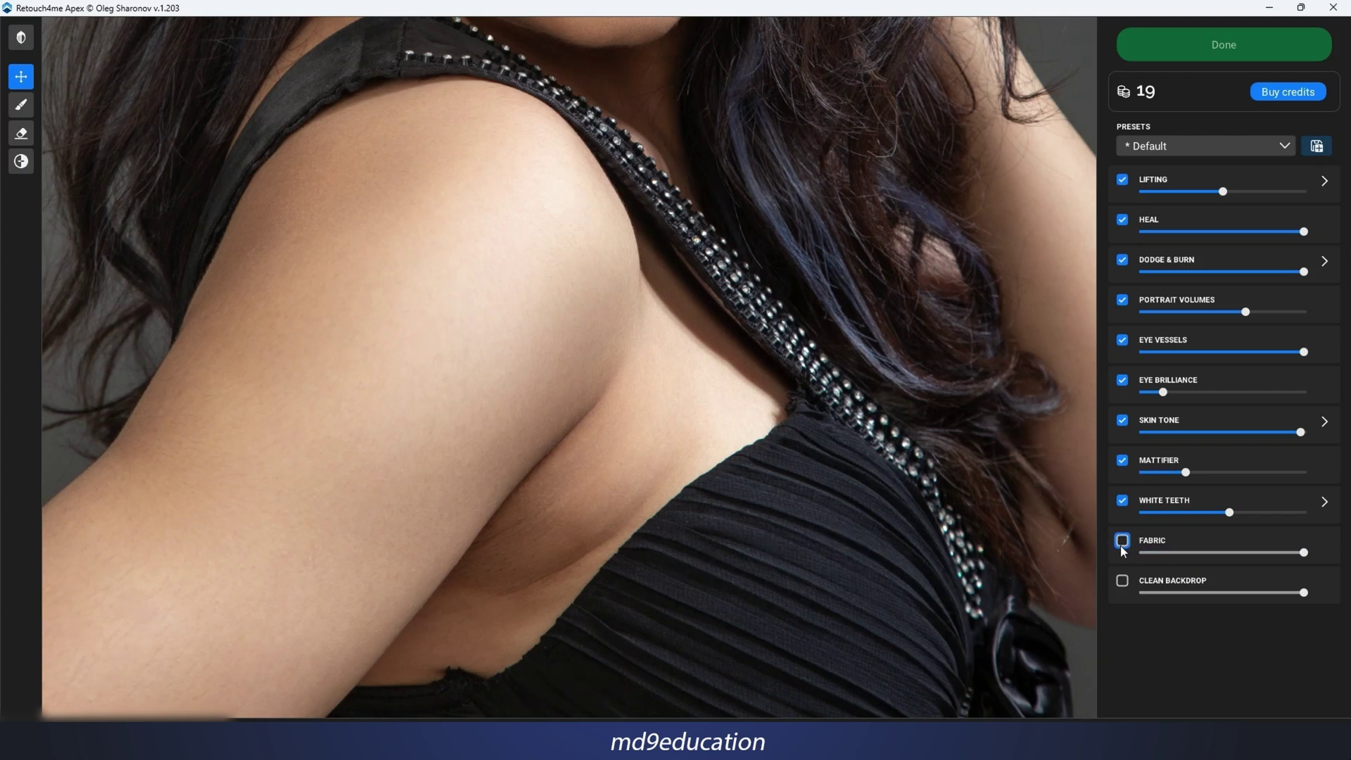
Compare the portrait's background with Clean Backdrop off and on, leaving Clean Backdrop disabled.
scroll(836, 421, down, 5)
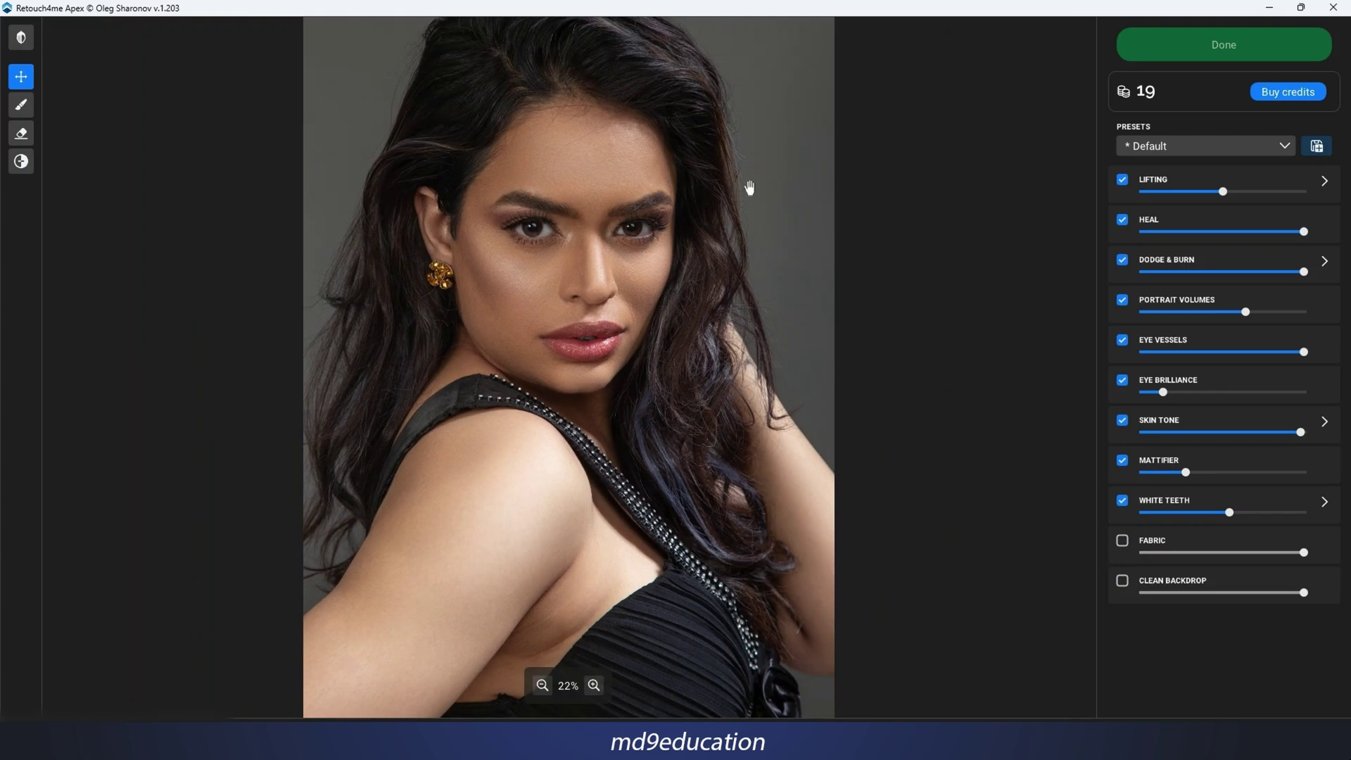
scroll(750, 188, up, 3)
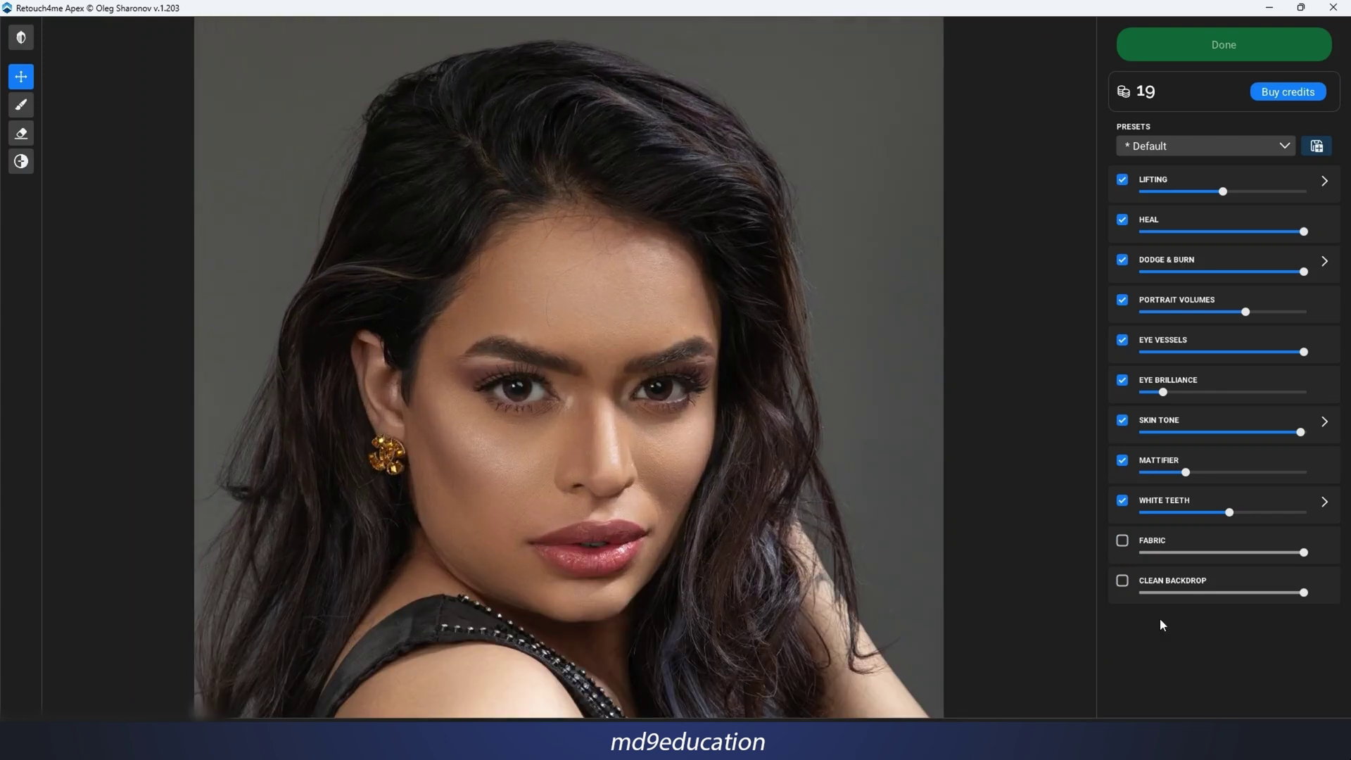
click(1121, 582)
click(1122, 584)
click(1122, 585)
click(1123, 585)
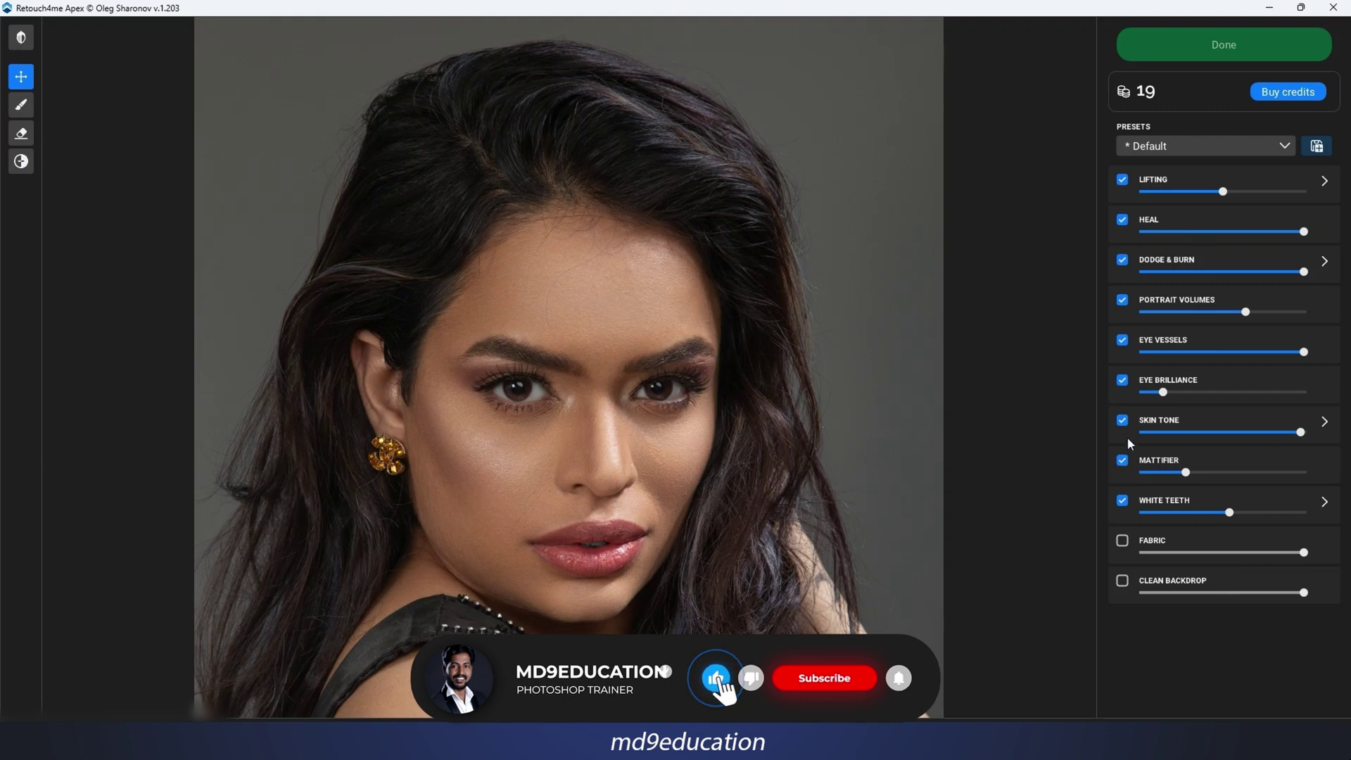
Save the current effect settings as a preset named "My Preset For YT".
click(1316, 146)
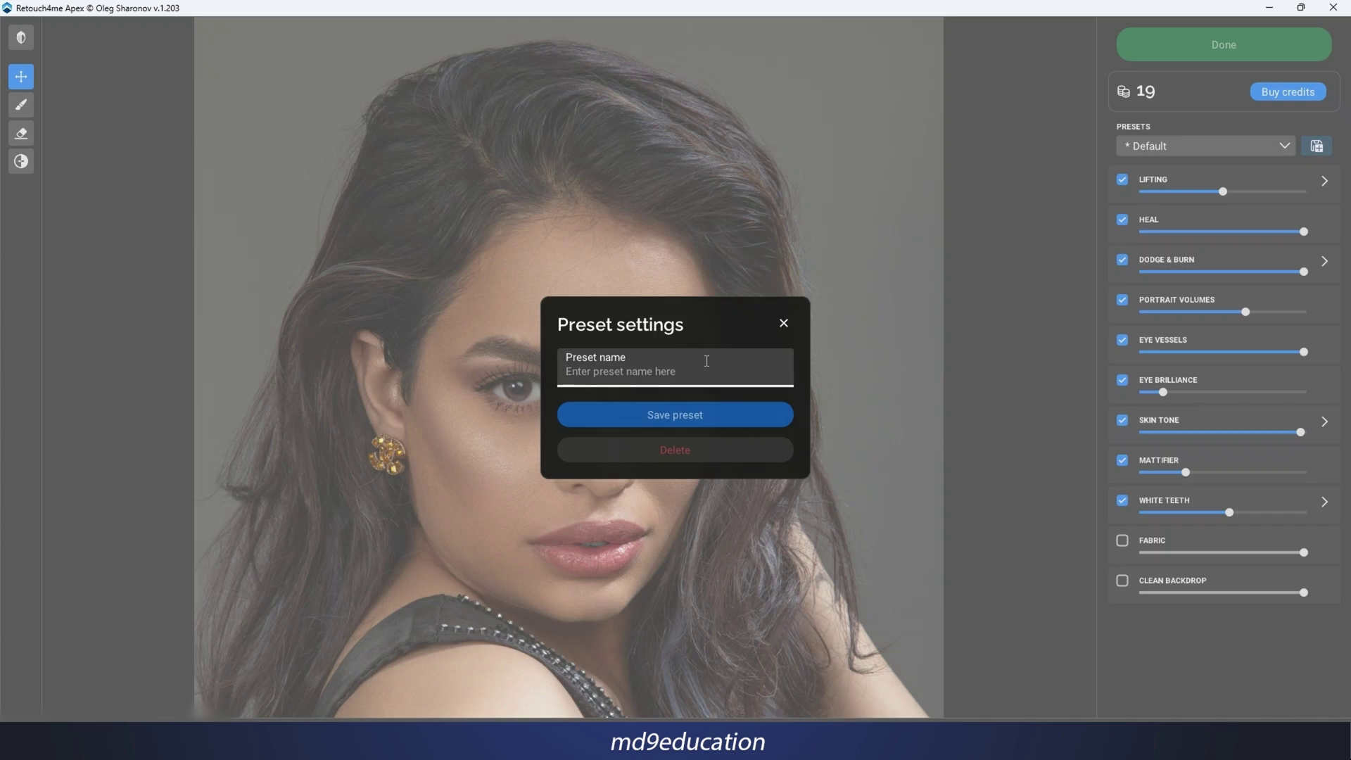
text(P)
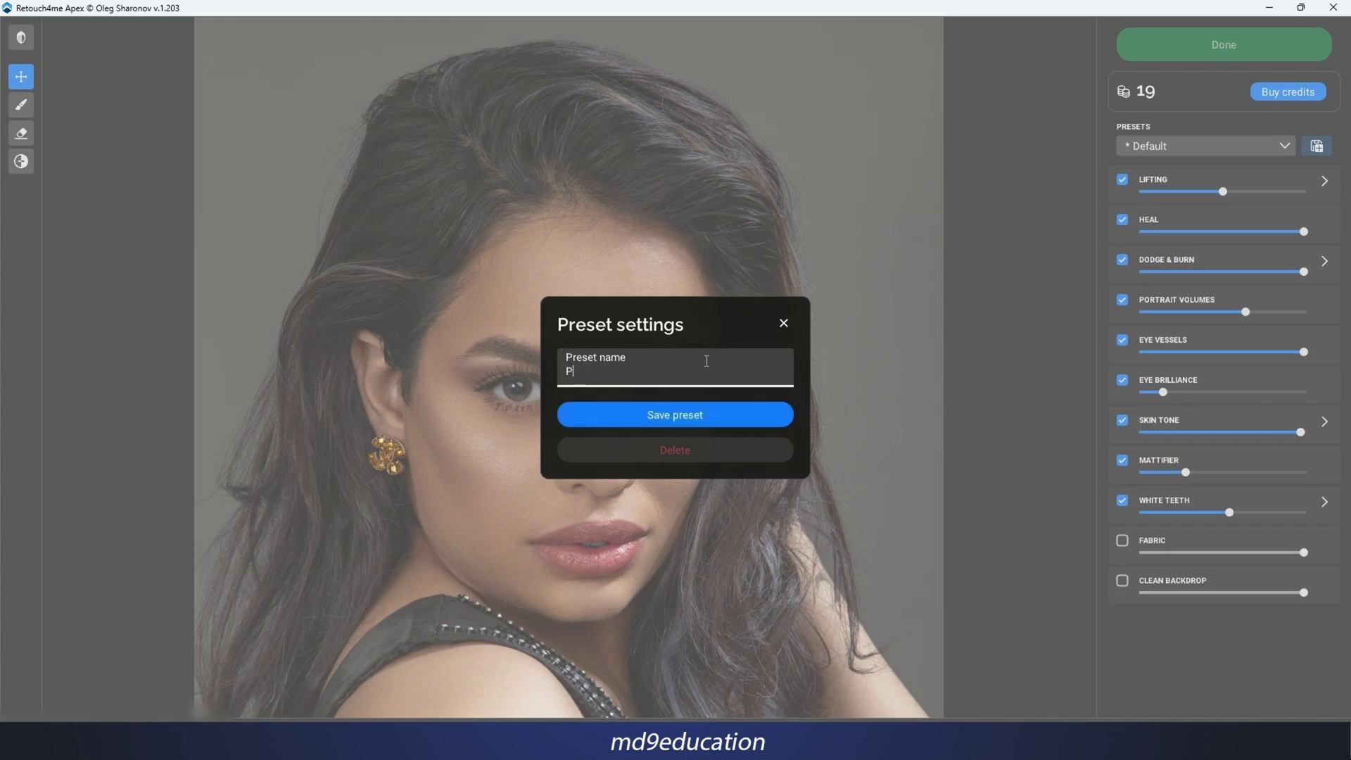
key(BackSpace)
text(My Preset For YT)
click(712, 415)
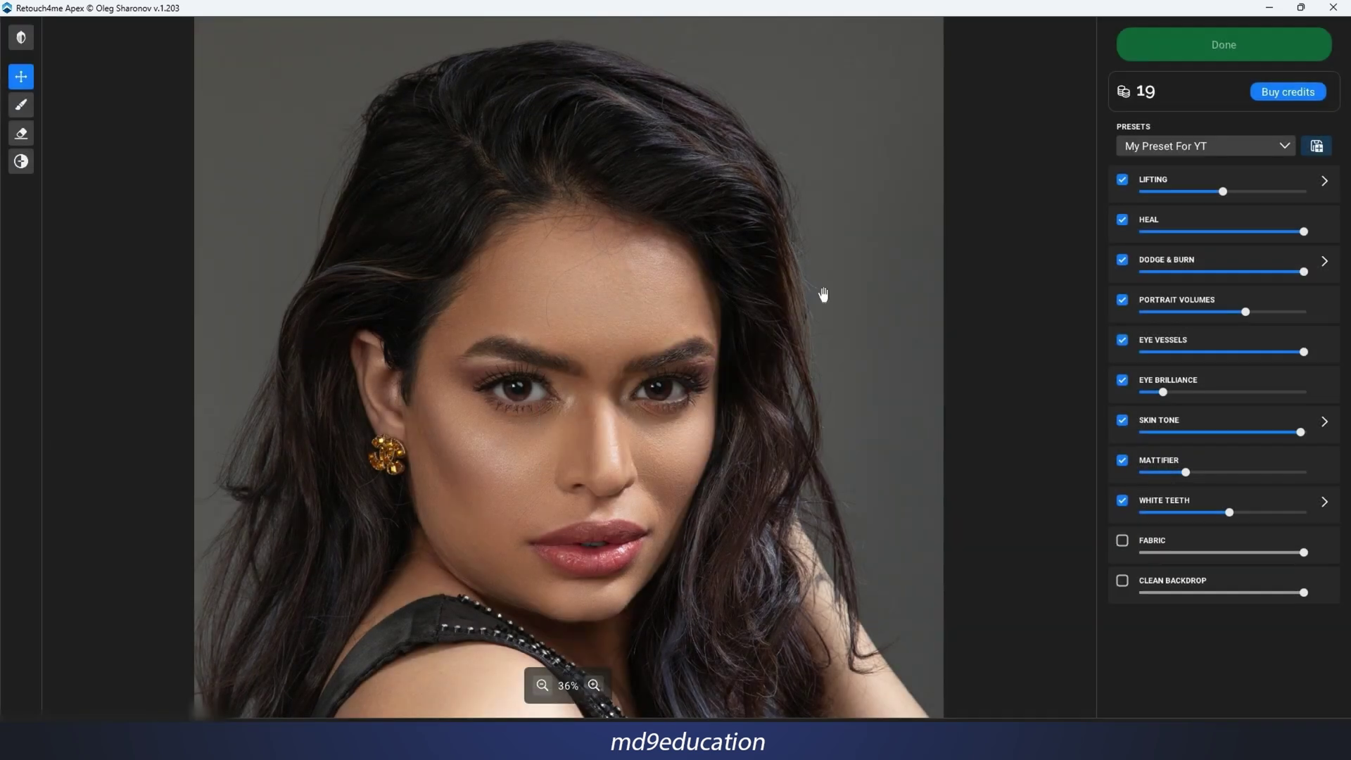
Review the list of available presets and the preset settings dialog without changing anything.
click(1284, 146)
scroll(1290, 205, up, 3)
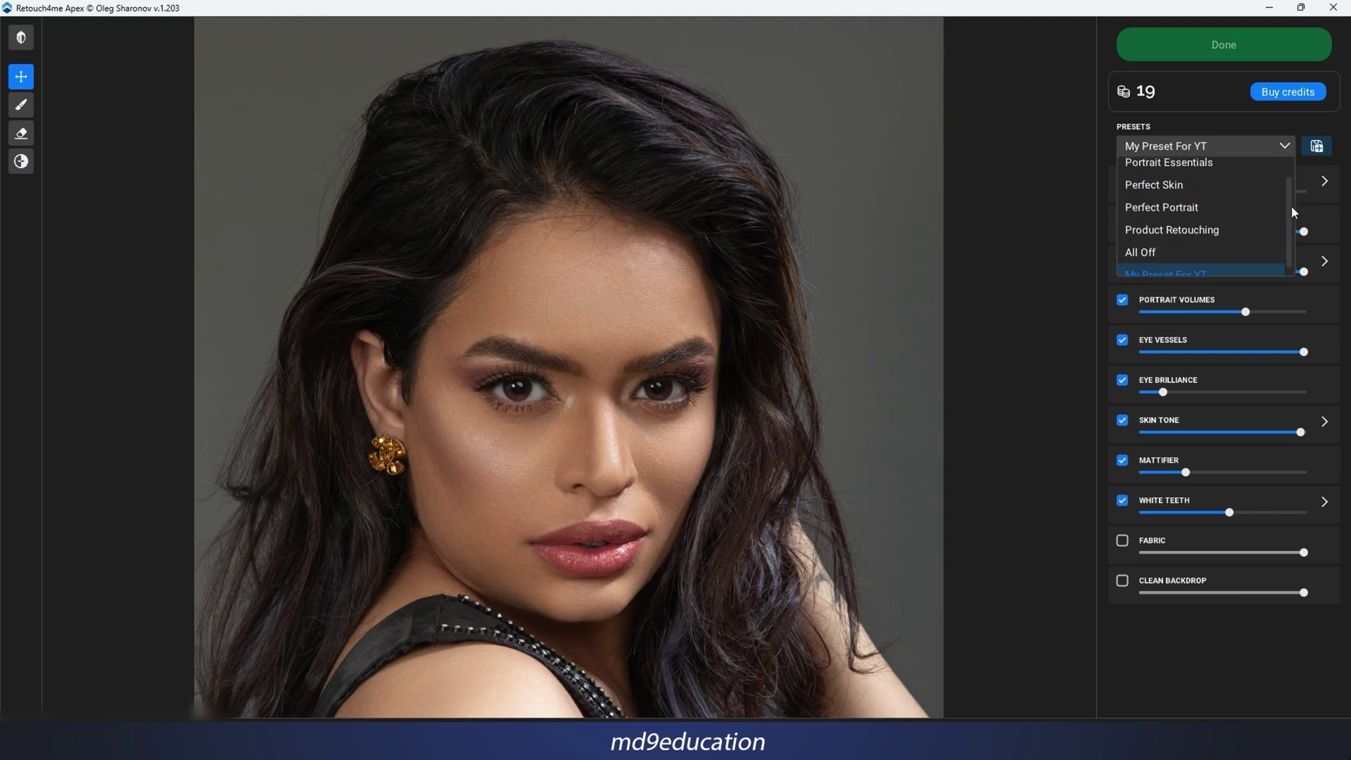
scroll(1294, 238, down, 2)
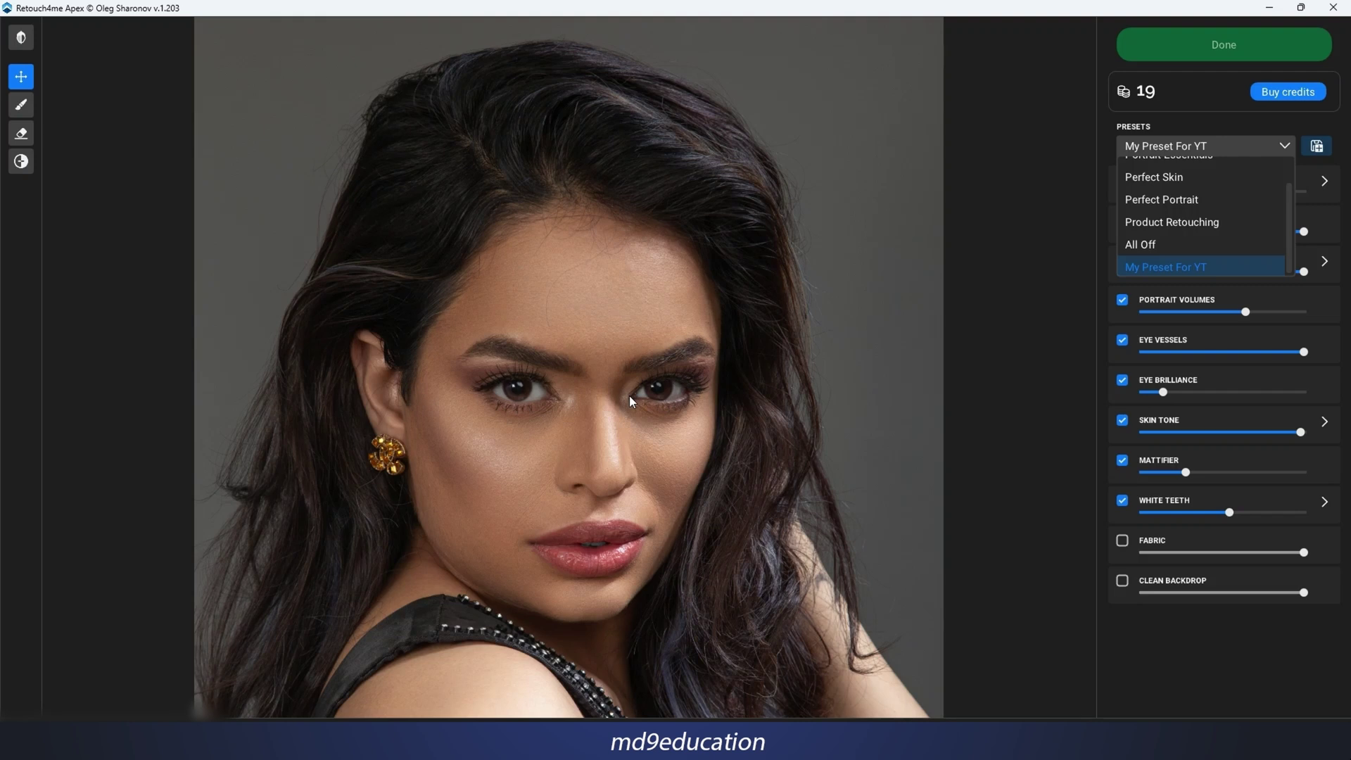
click(1205, 648)
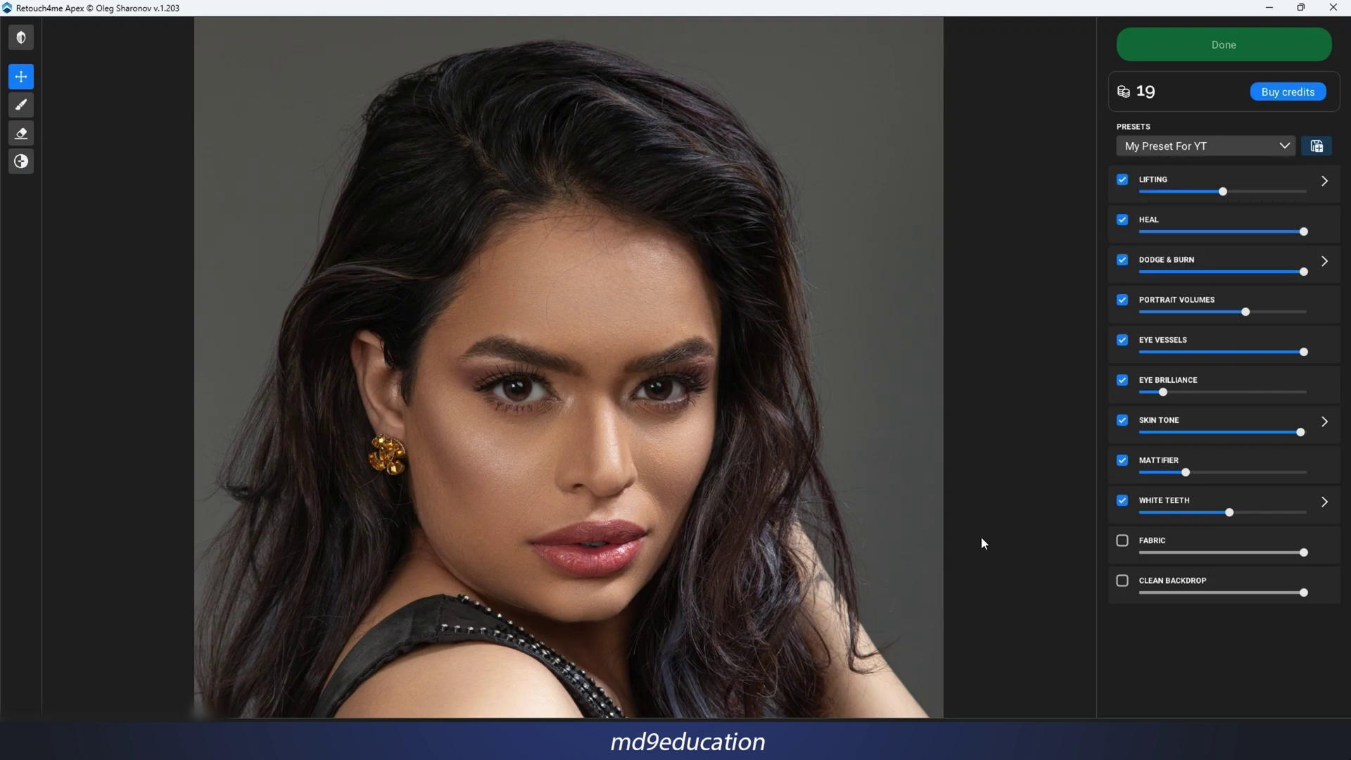
click(1309, 148)
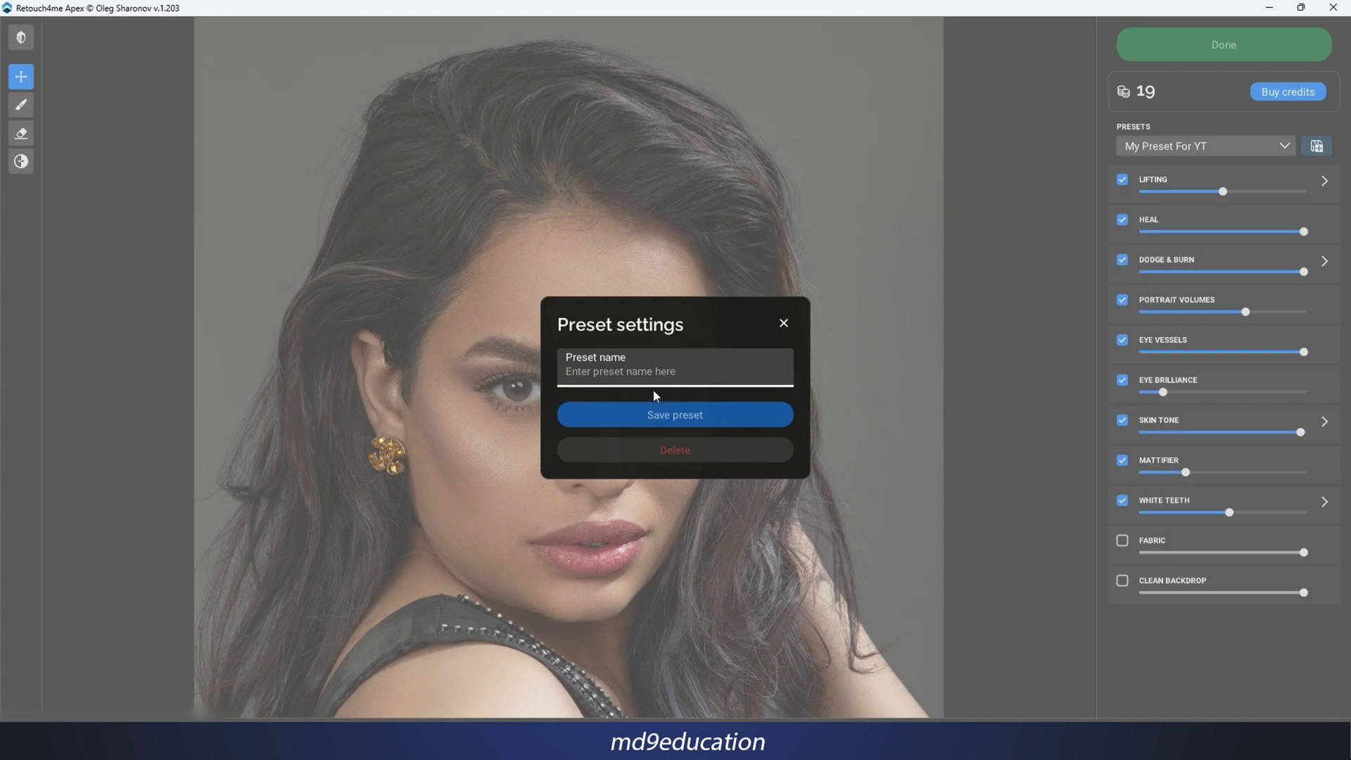
click(784, 324)
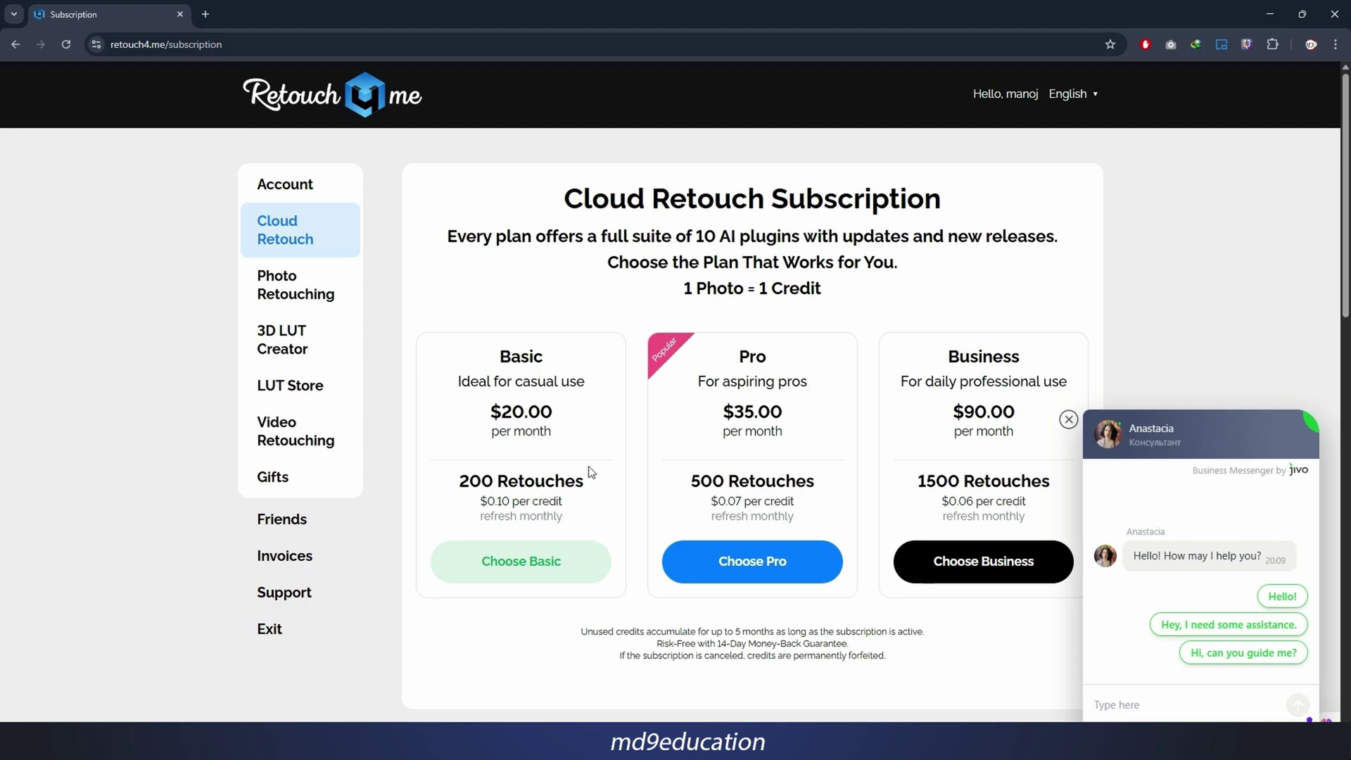
On the Retouch4me subscription web page, dismiss the chat and examine the Cloud Retouch subscription plans and pay-as-you-go packs.
click(1068, 420)
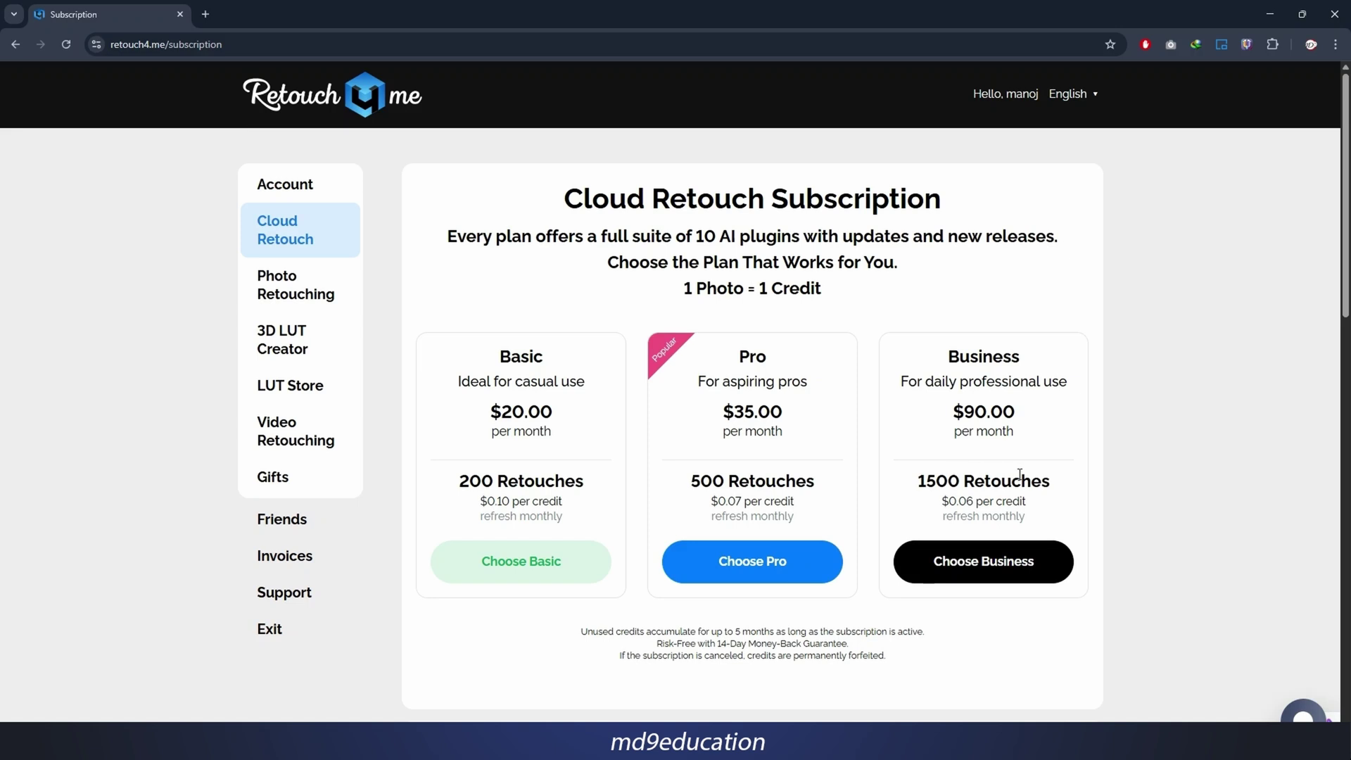
scroll(1066, 480, down, 2)
scroll(1066, 480, down, 4)
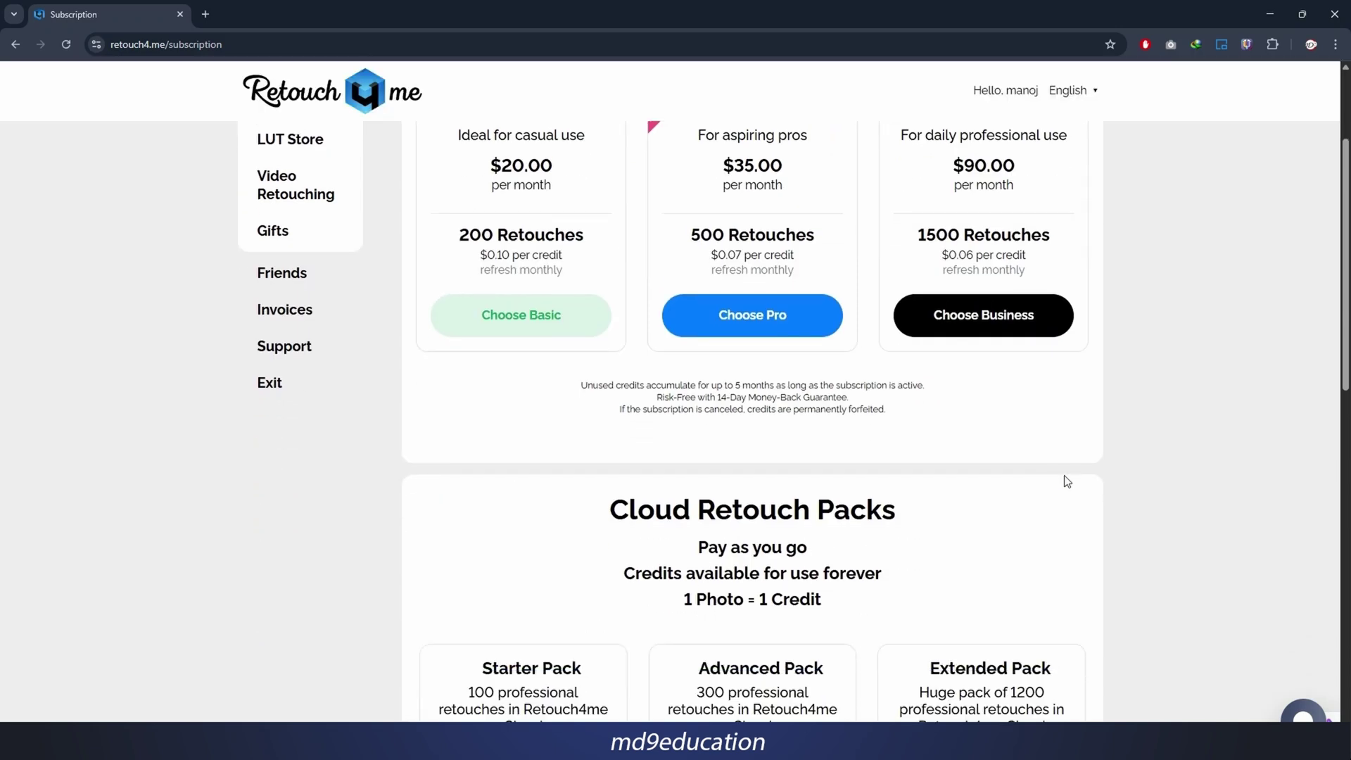
scroll(1066, 480, down, 1)
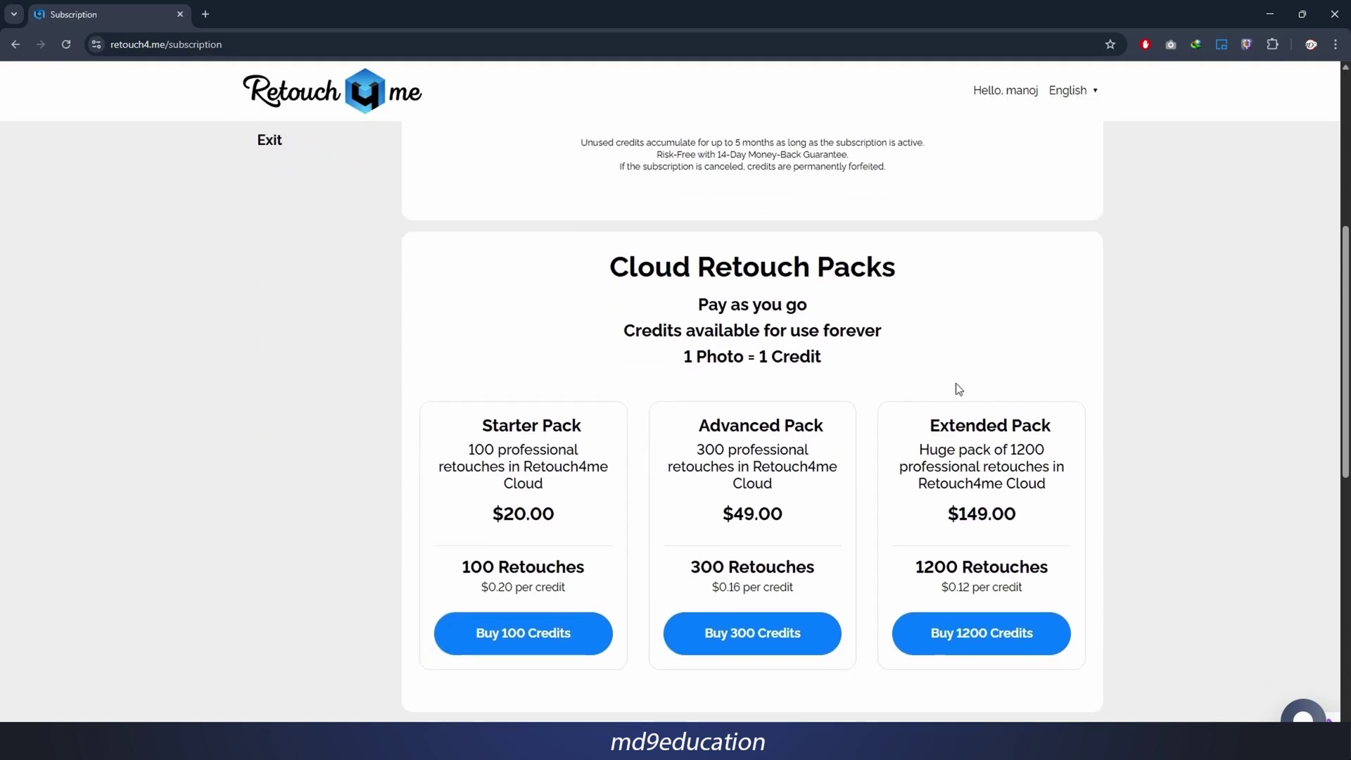
scroll(908, 408, up, 6)
scroll(909, 413, down, 3)
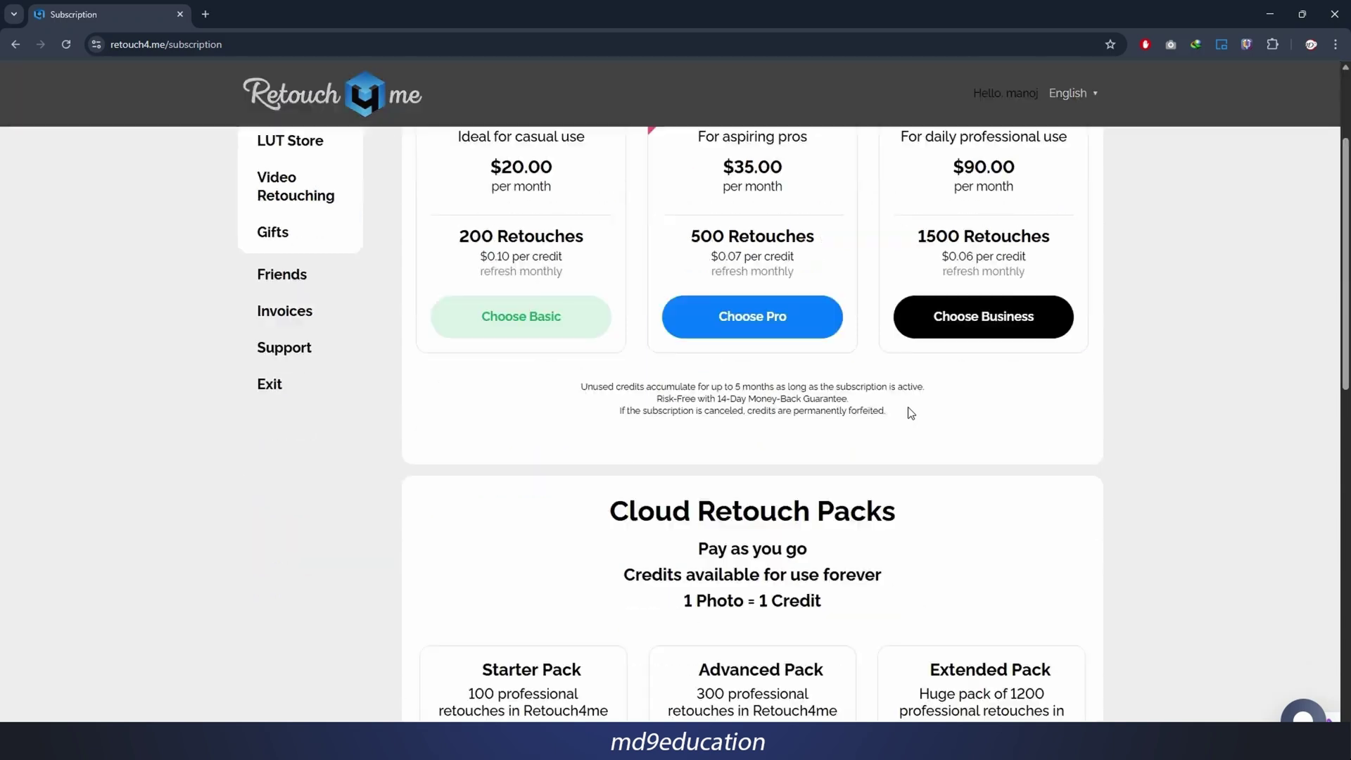
scroll(909, 413, up, 1)
scroll(985, 450, down, 4)
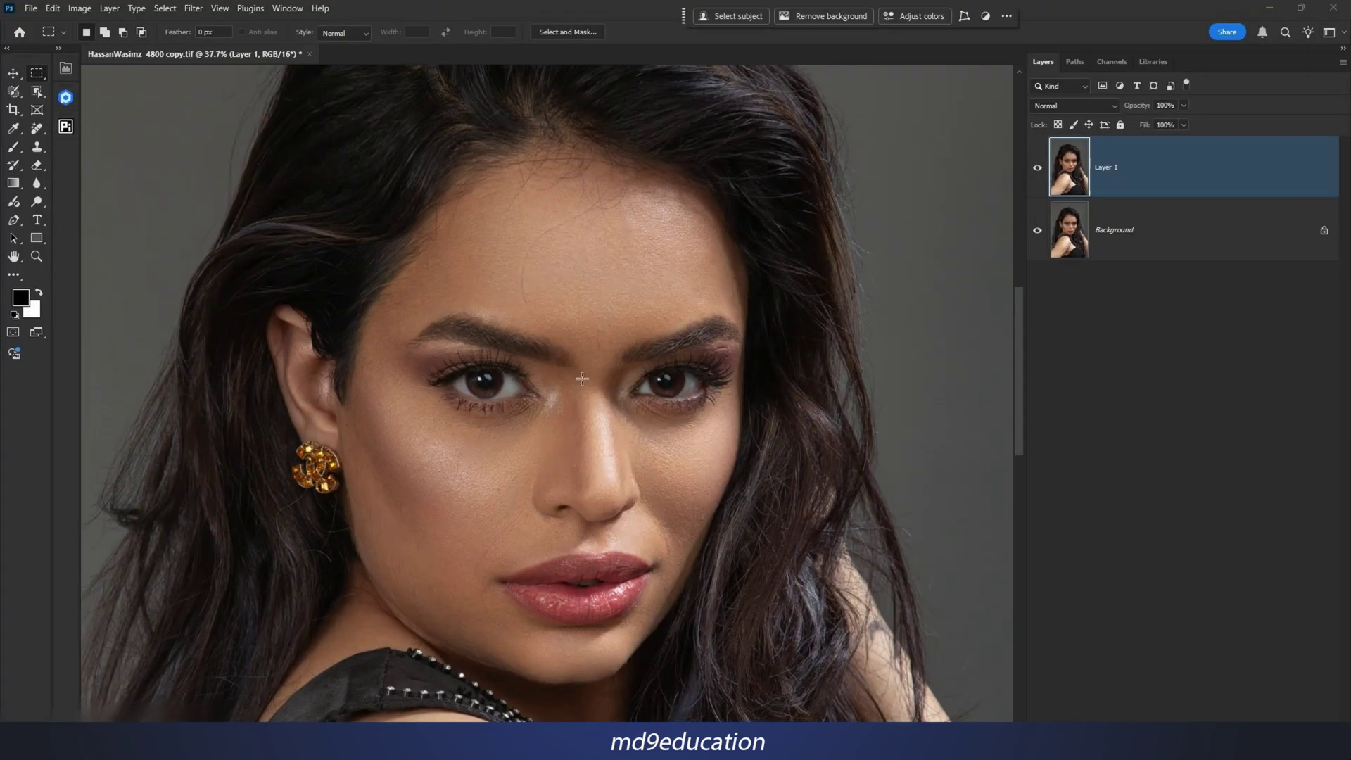
In Photoshop, compare the portrait with the retouched Layer 1 hidden and shown.
key(ctrl+z)
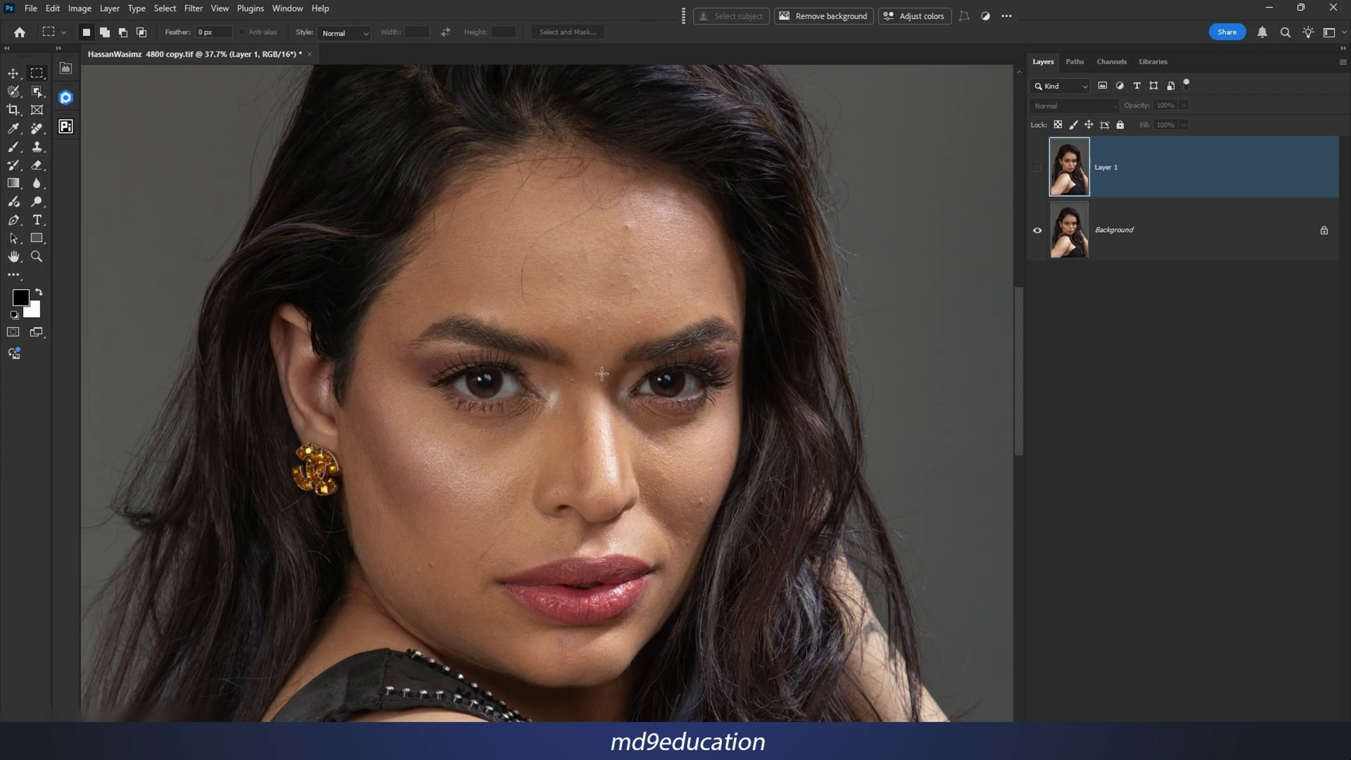
click(1032, 167)
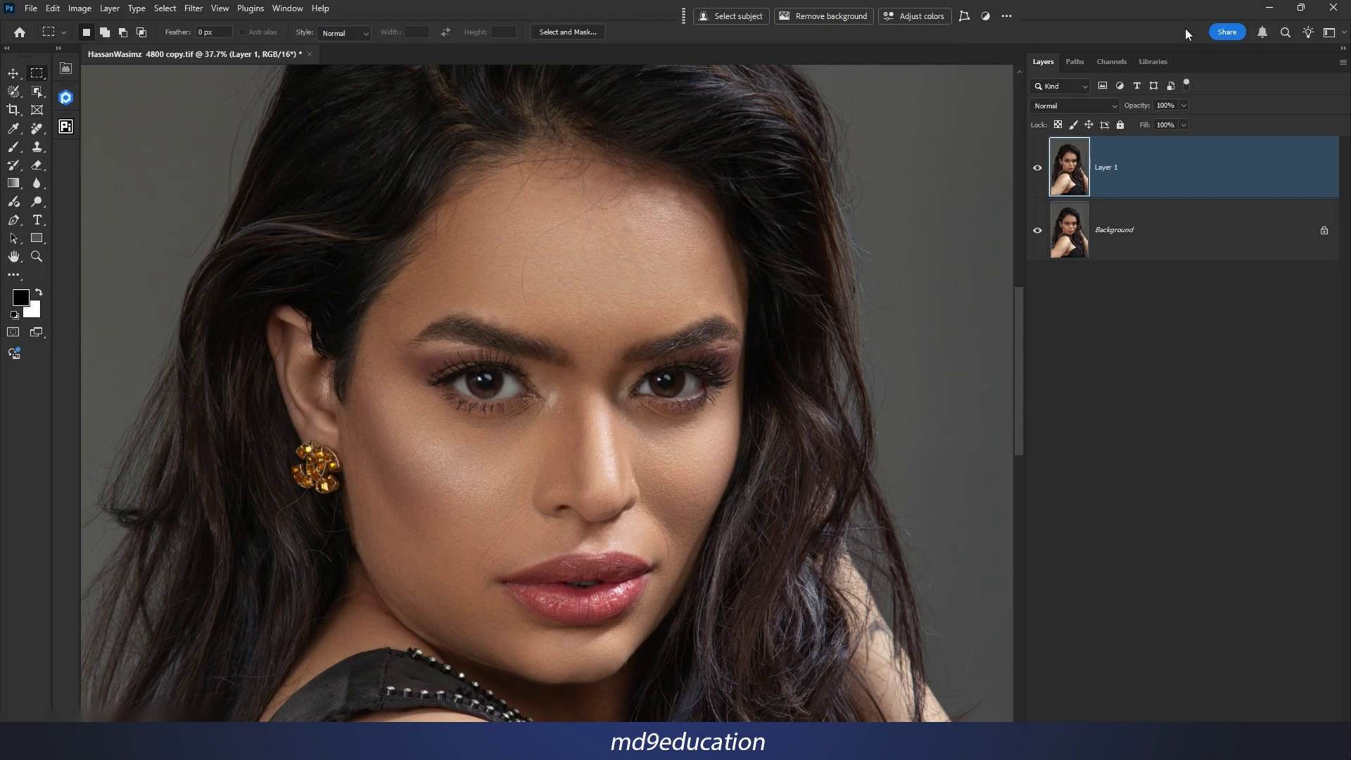
Close Photoshop and load four portrait images into the standalone Retouch4me Apex application.
click(1333, 7)
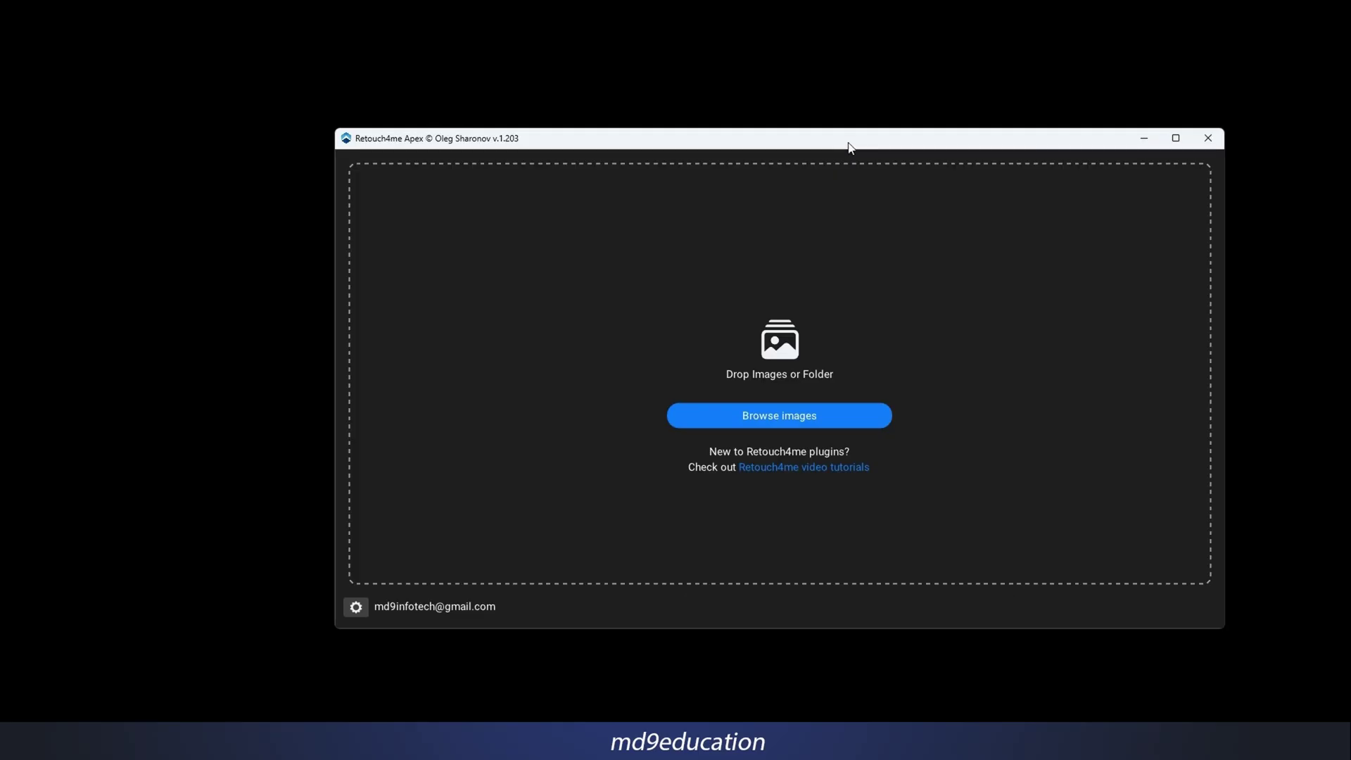
drag(851, 141, 677, 80)
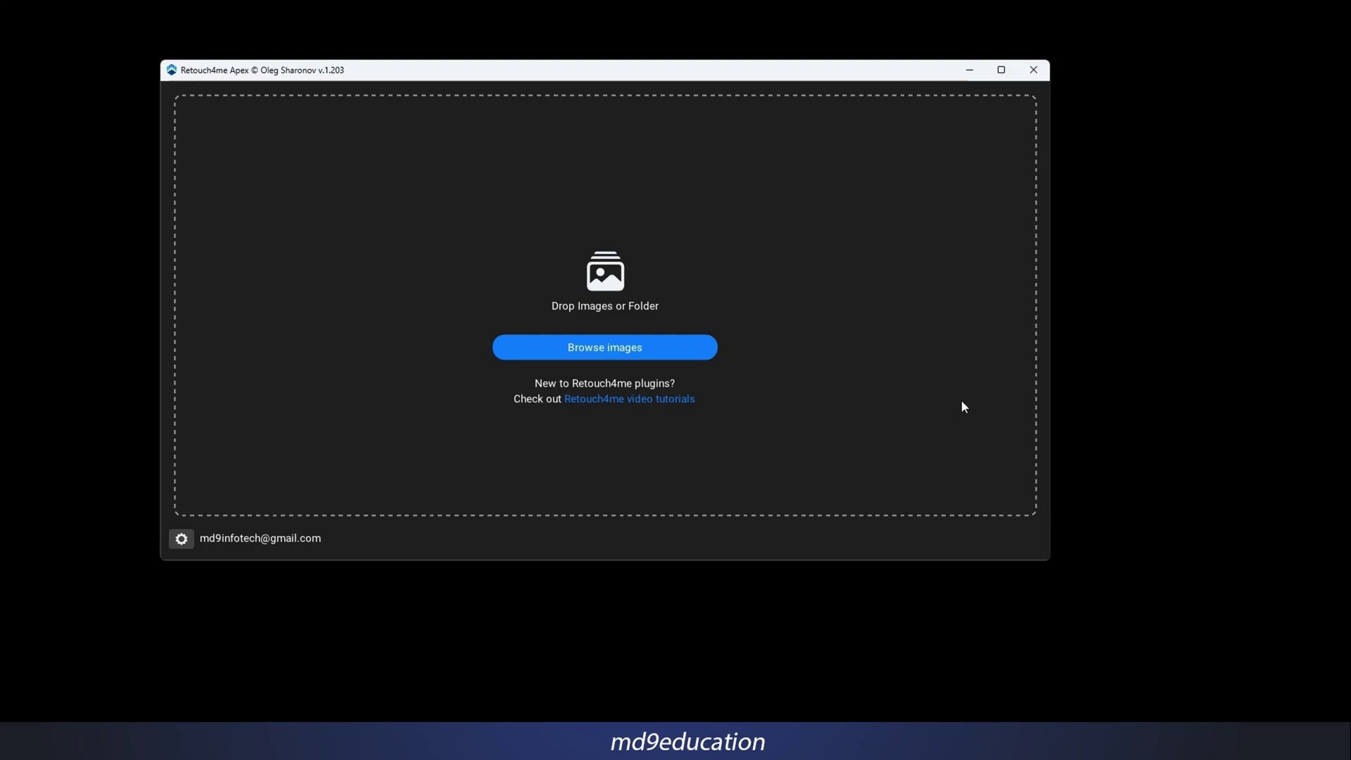
click(633, 356)
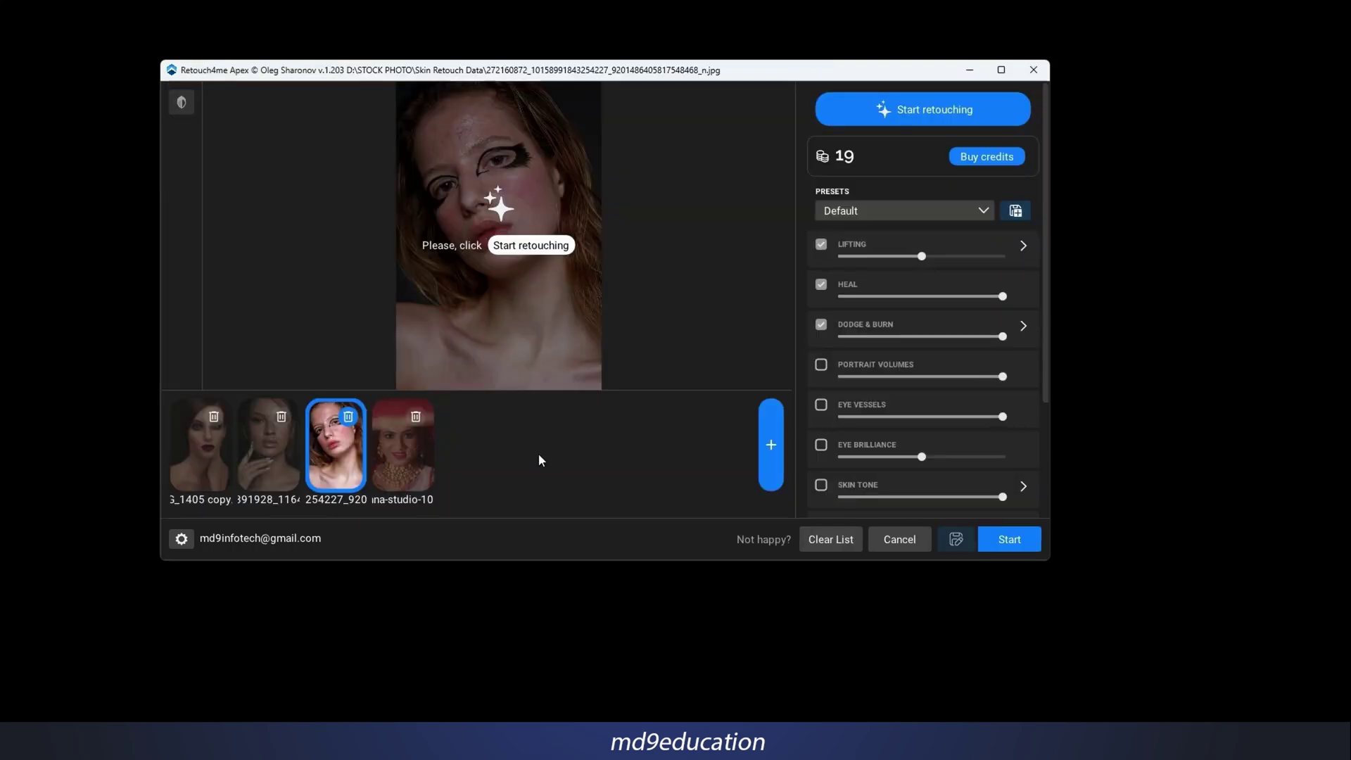
Maximize the window and retouch the first portrait, _MG_1405 copy.jpg, using the Default preset.
click(191, 457)
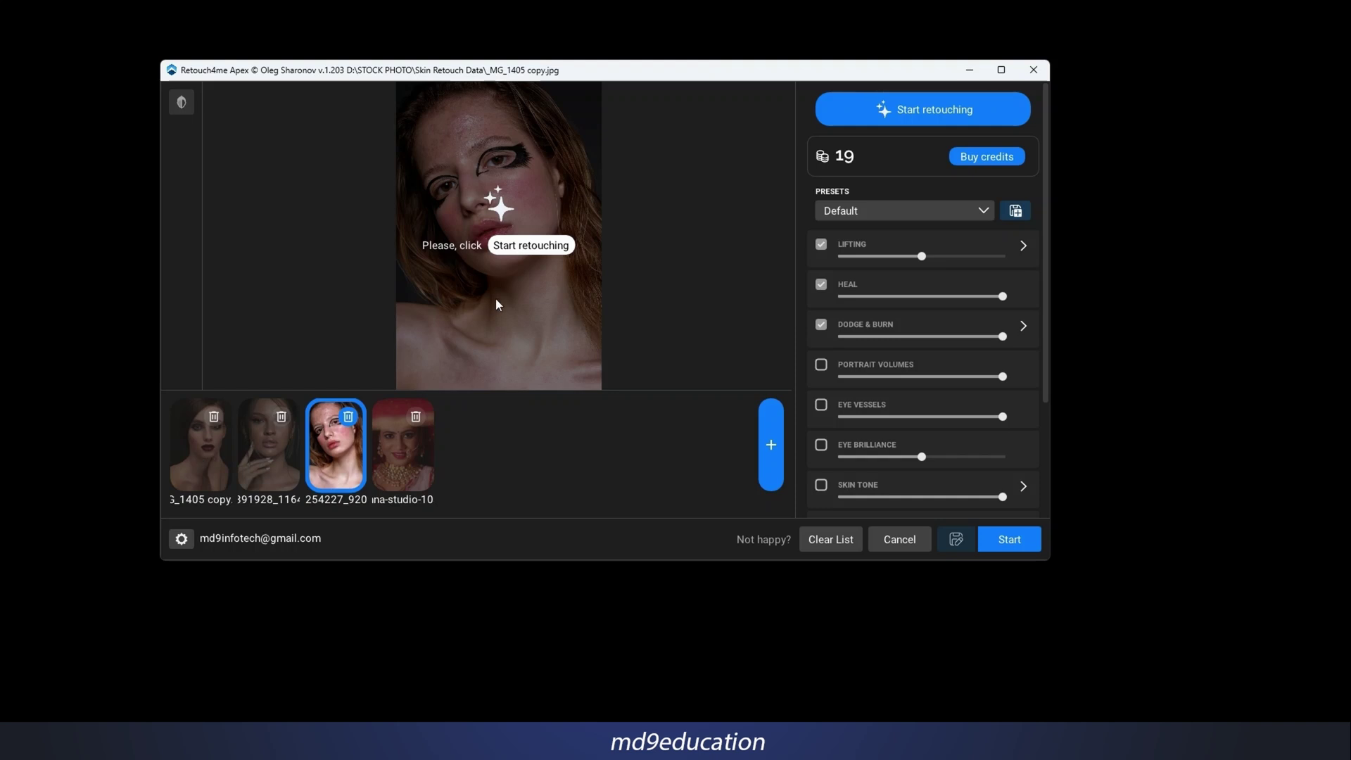
click(204, 451)
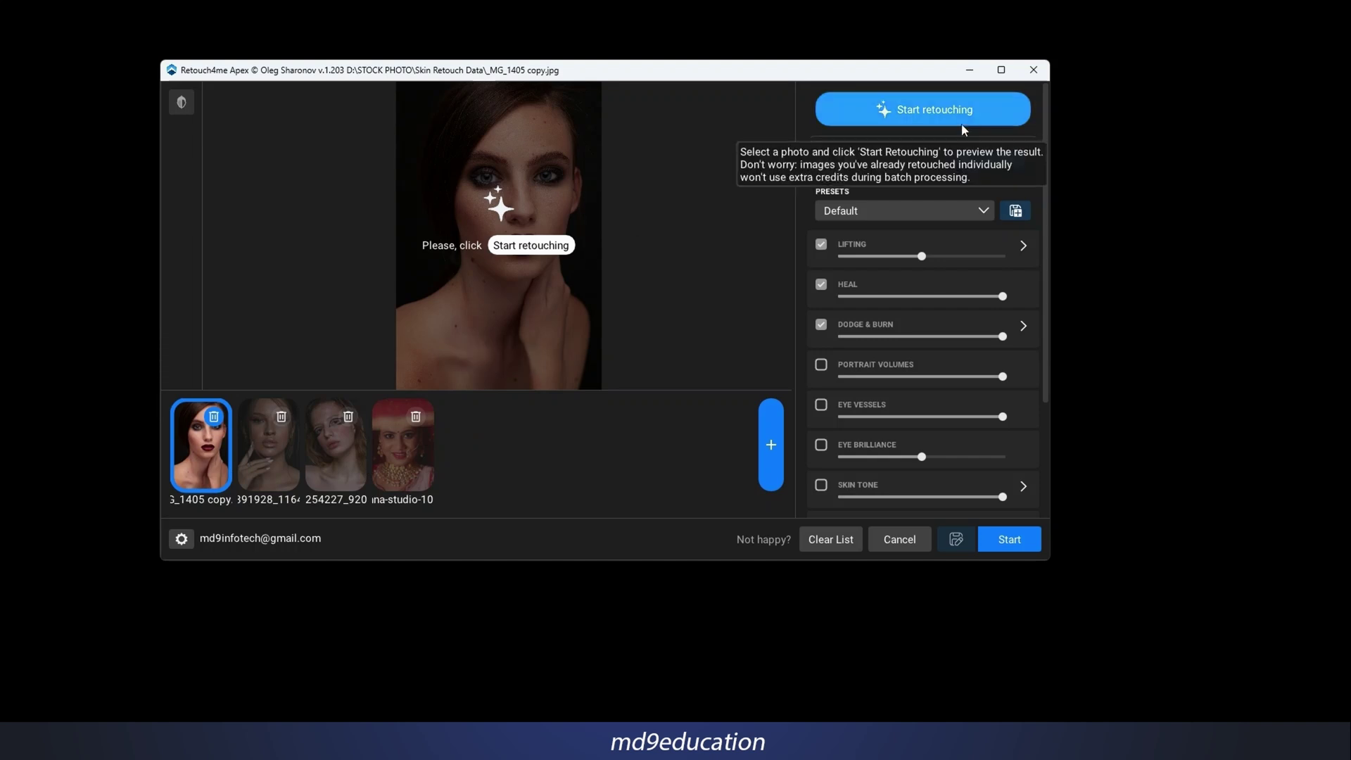
click(1001, 70)
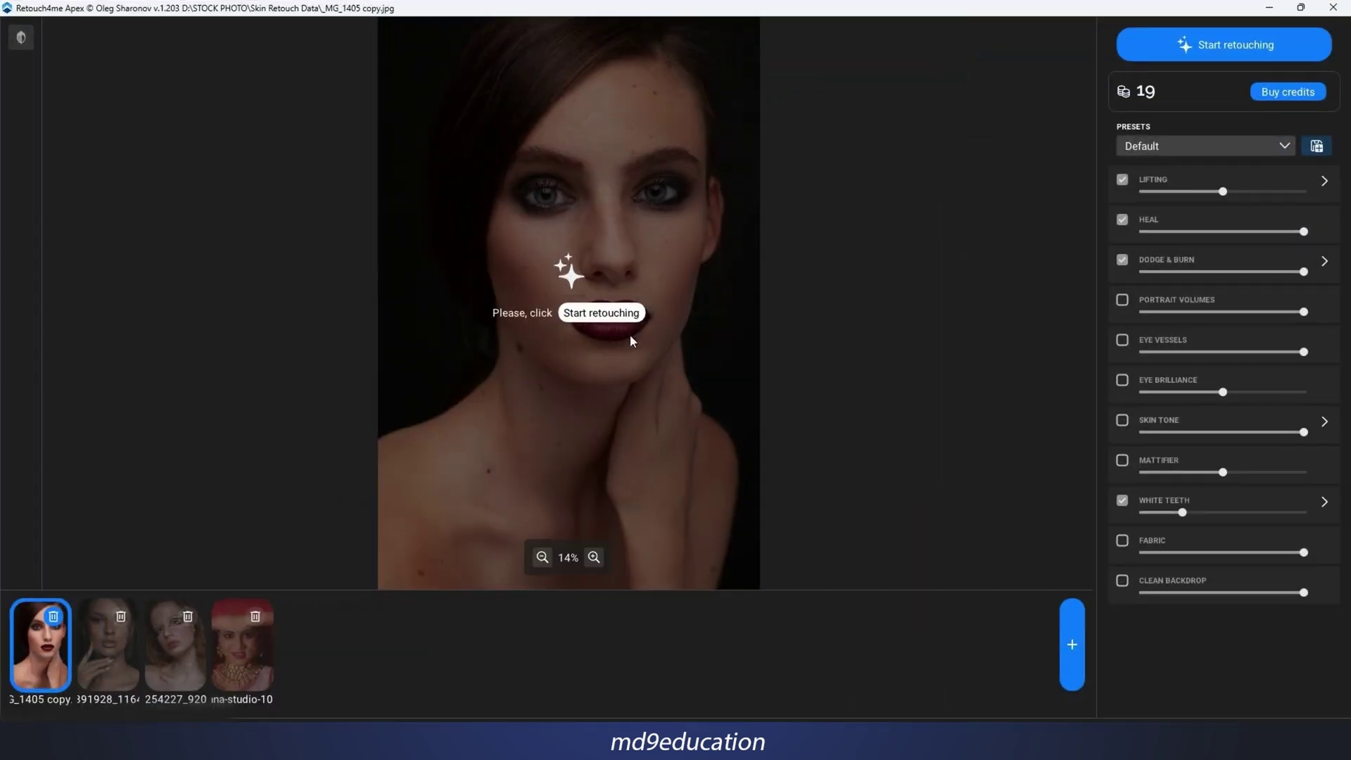
click(613, 315)
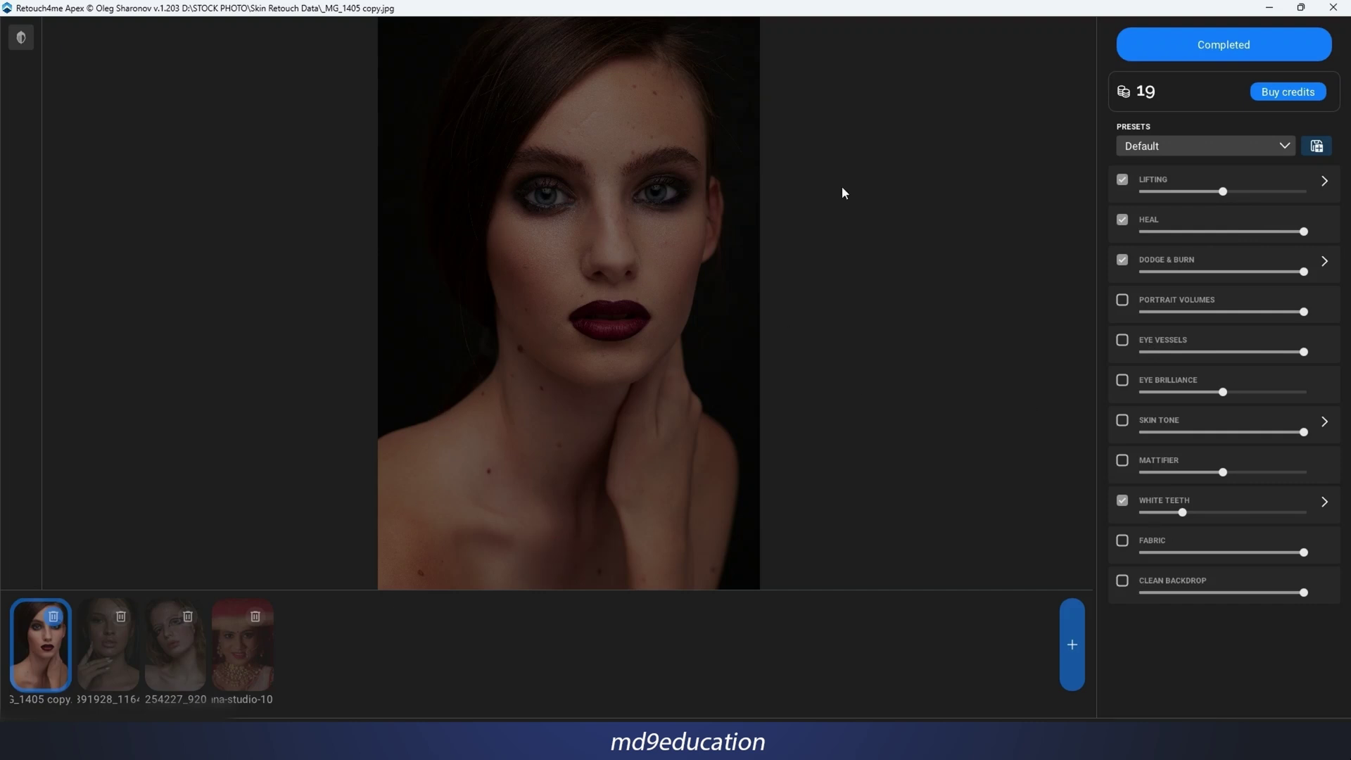
Retouch each of the three remaining portraits individually using the Default preset.
click(111, 667)
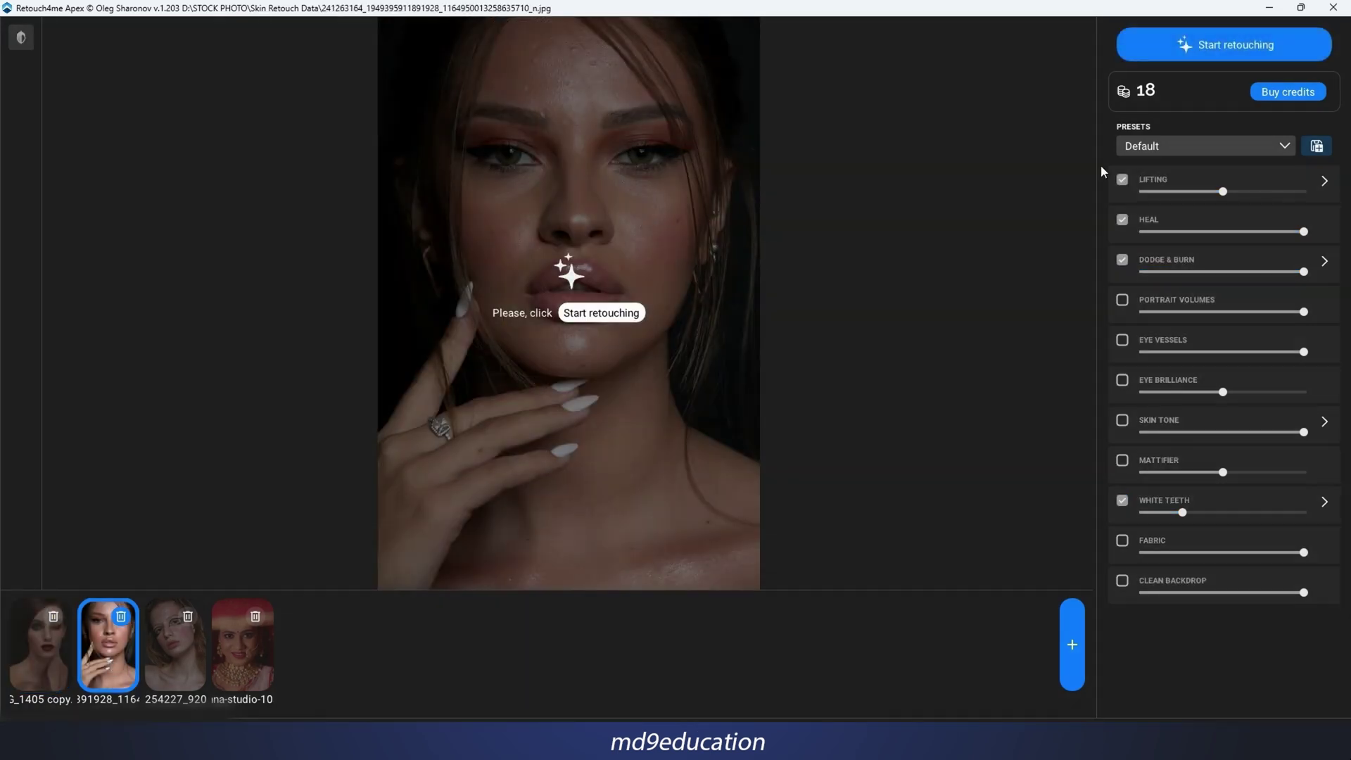
click(1204, 51)
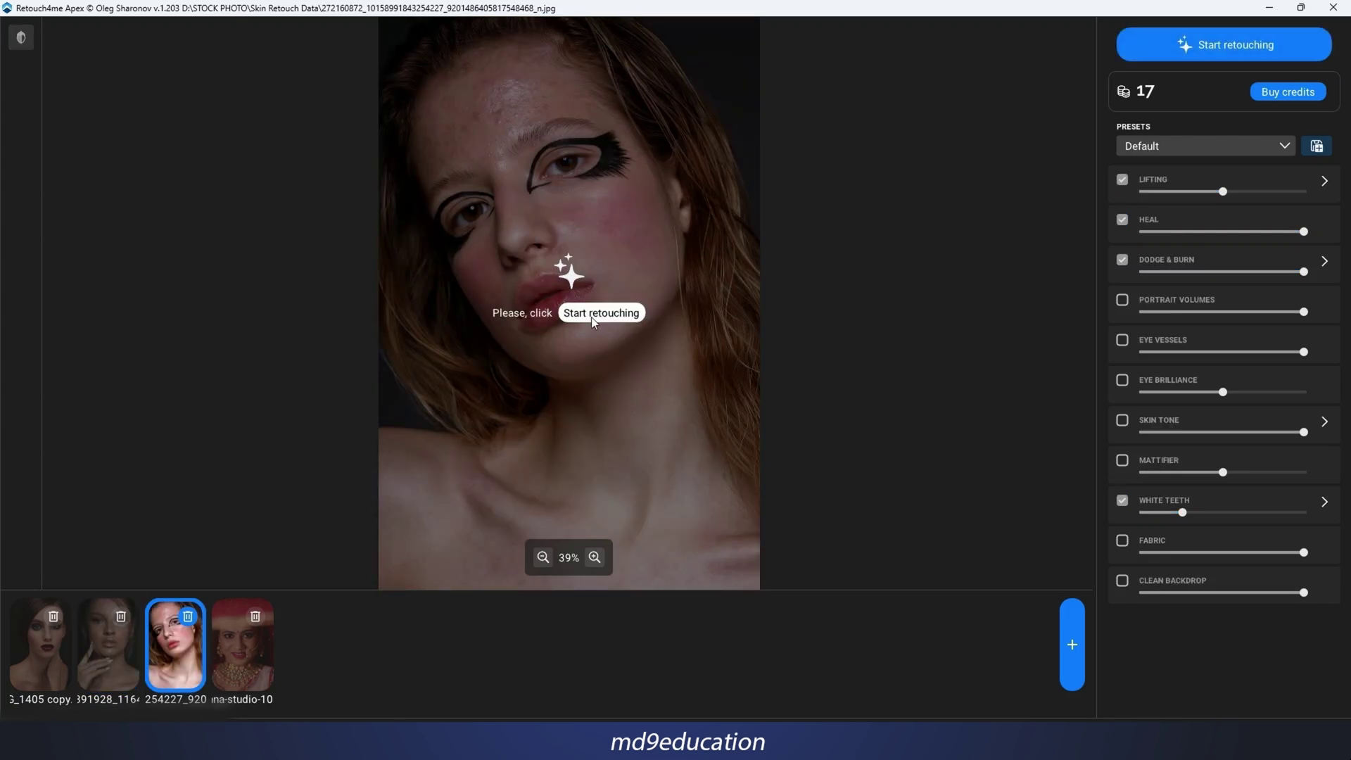
click(595, 316)
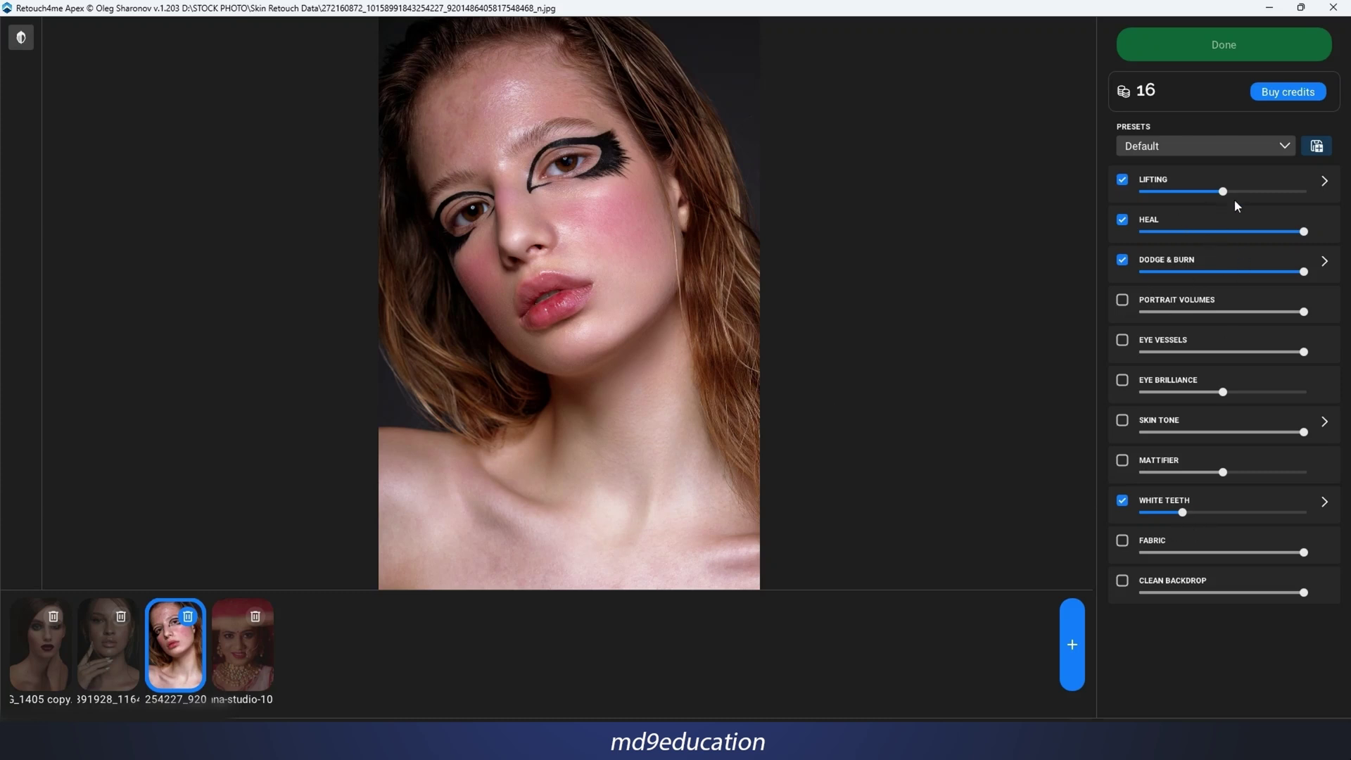
click(254, 665)
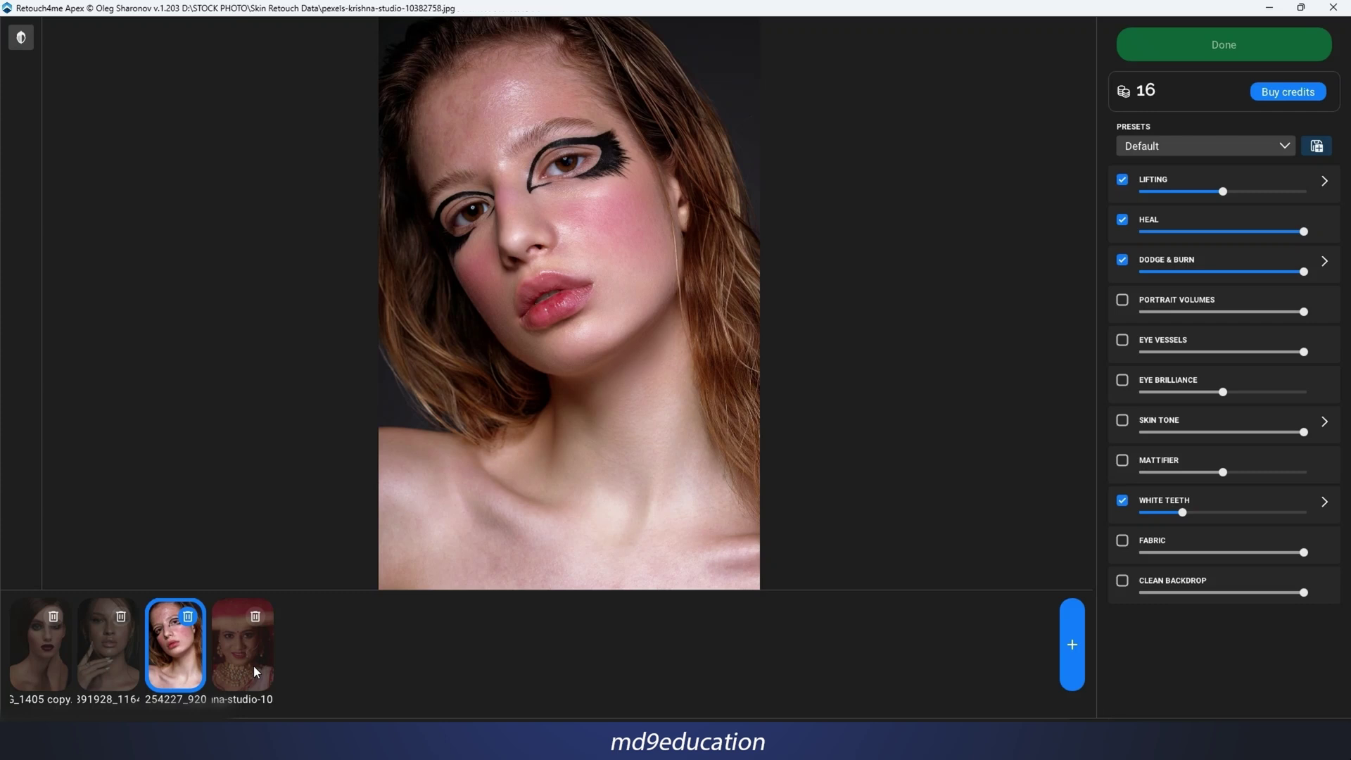
click(561, 310)
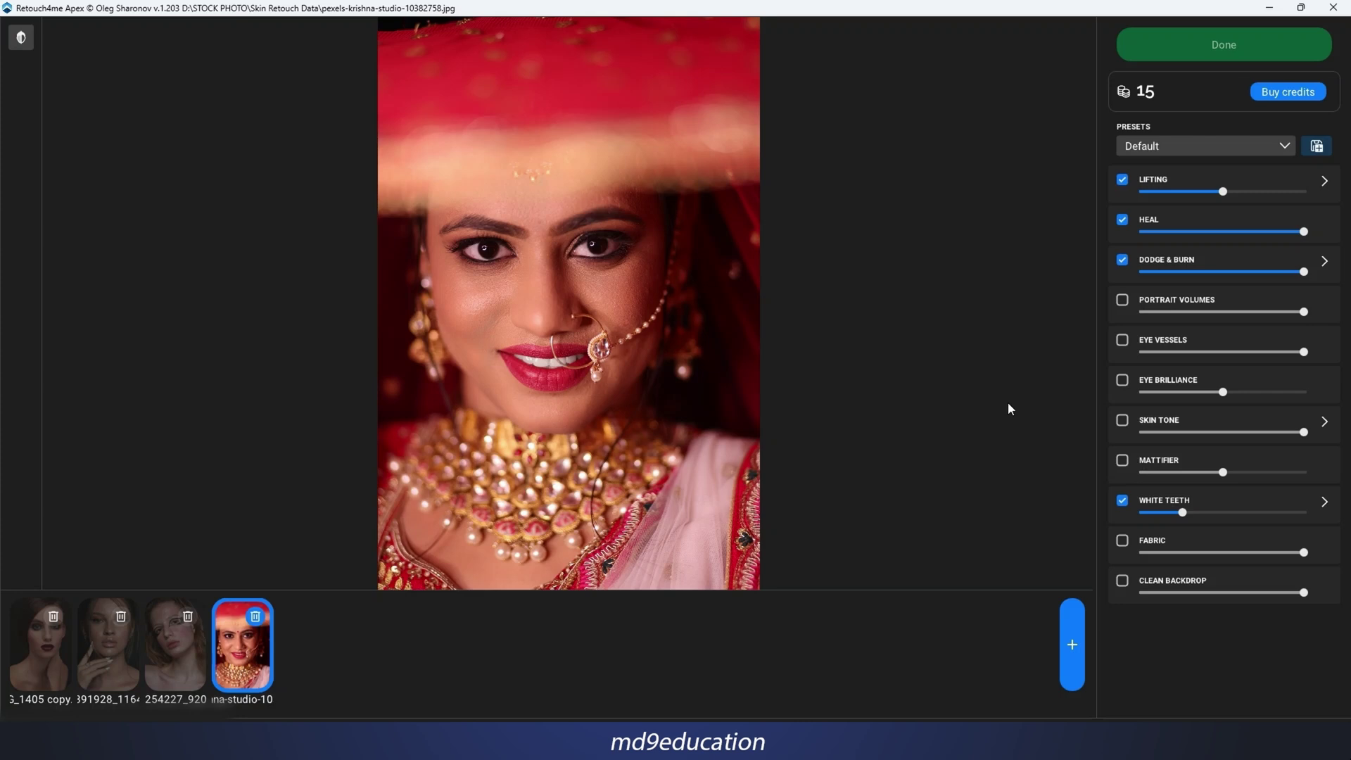
Compare the bride portrait with Heal off and on, checking its strength and leaving it enabled at maximum.
click(1123, 221)
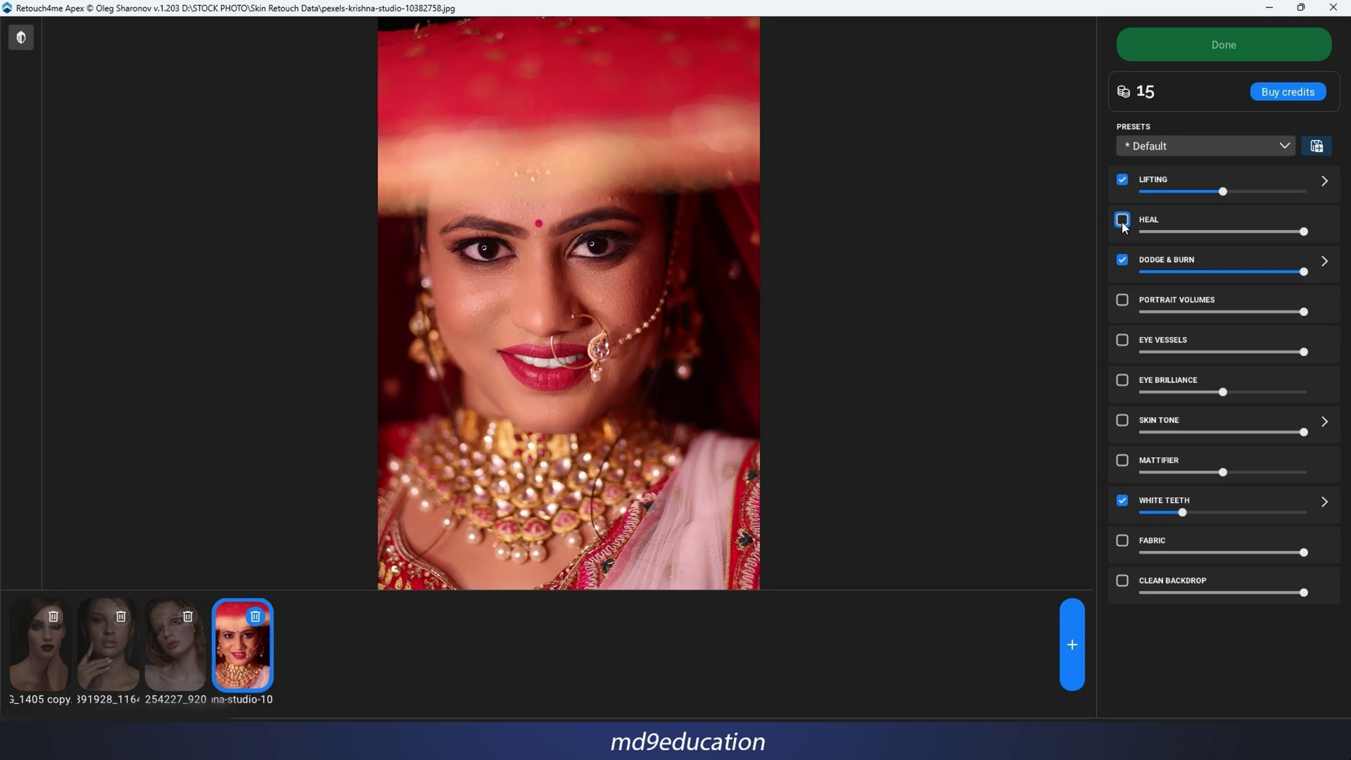
click(1122, 222)
mouse_move(1233, 232)
mouse_down()
mouse_move(1181, 234)
mouse_move(1304, 232)
mouse_up()
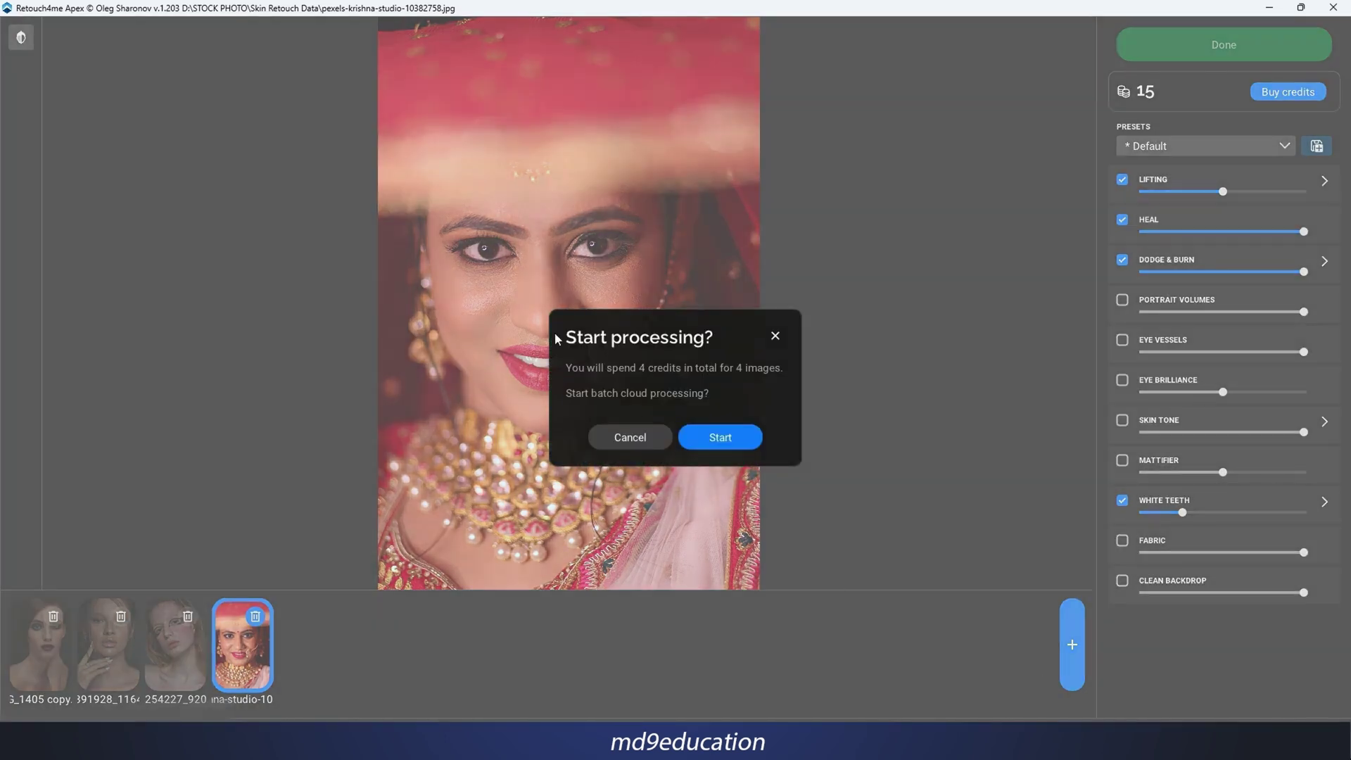
Start batch cloud processing of the four images, save them to the Retouched folder in Desktop > For Youtube, and close the application.
click(720, 437)
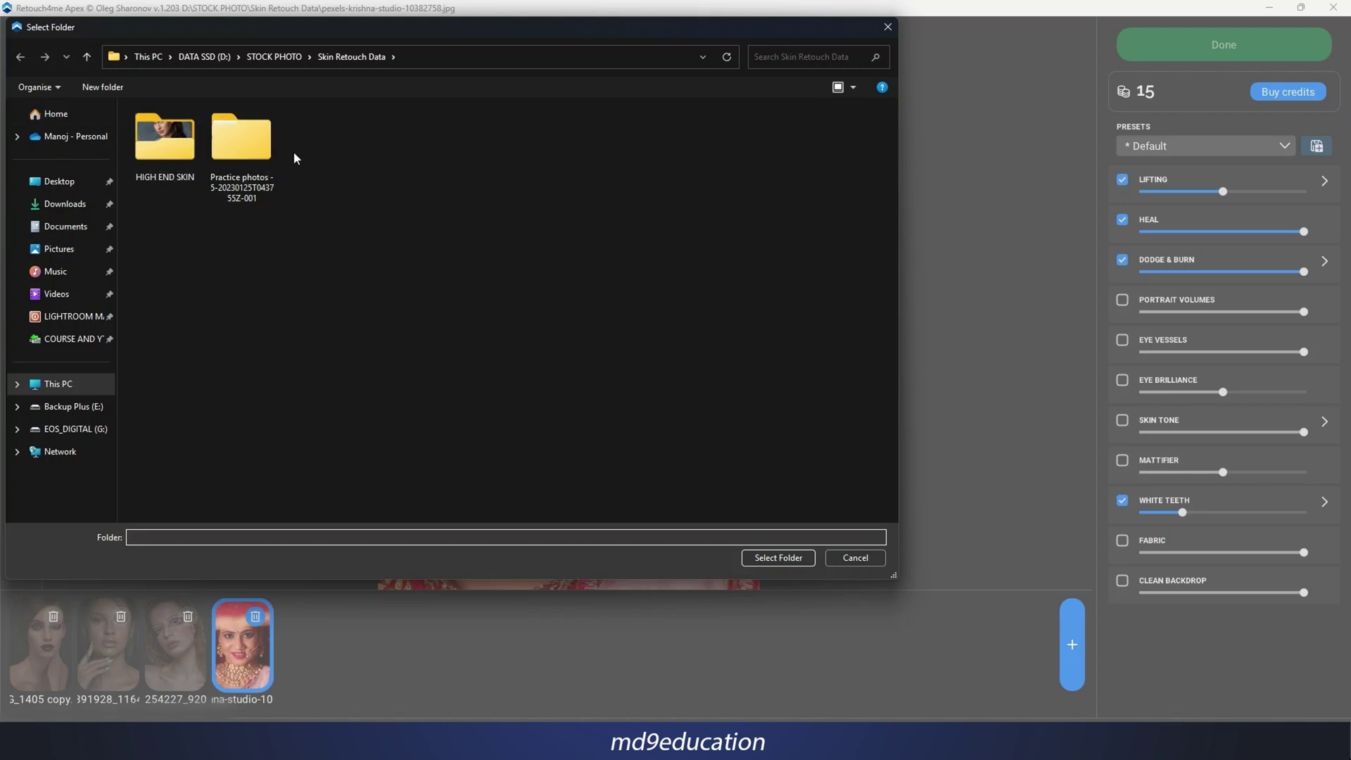
click(67, 187)
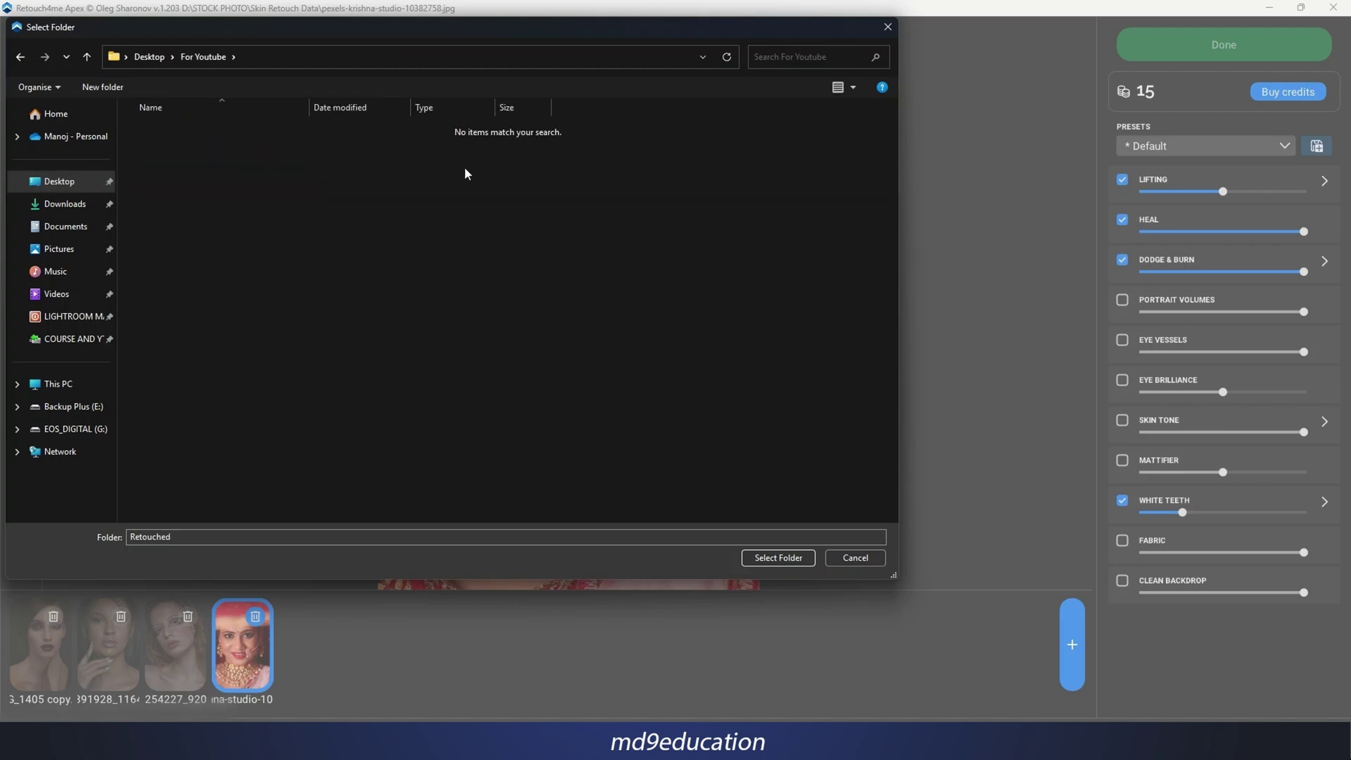
click(788, 558)
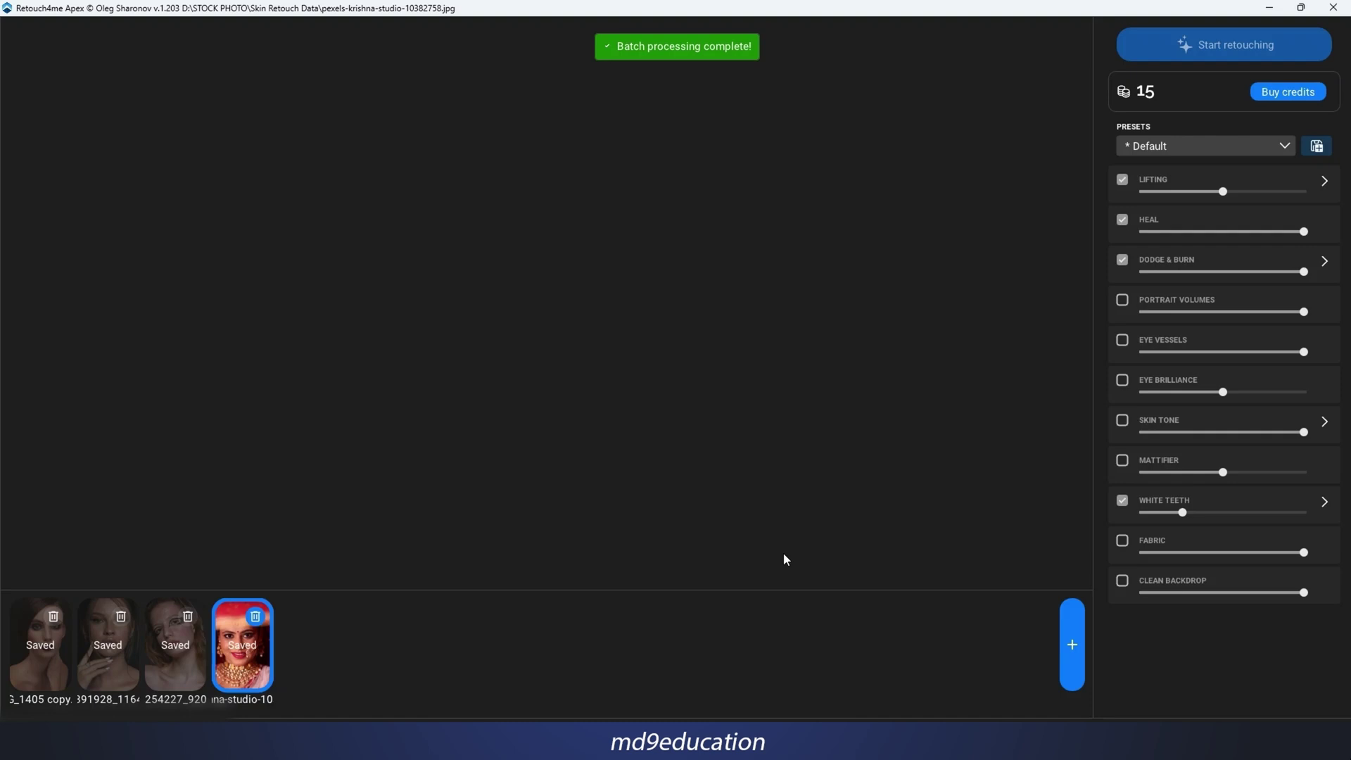
click(1334, 9)
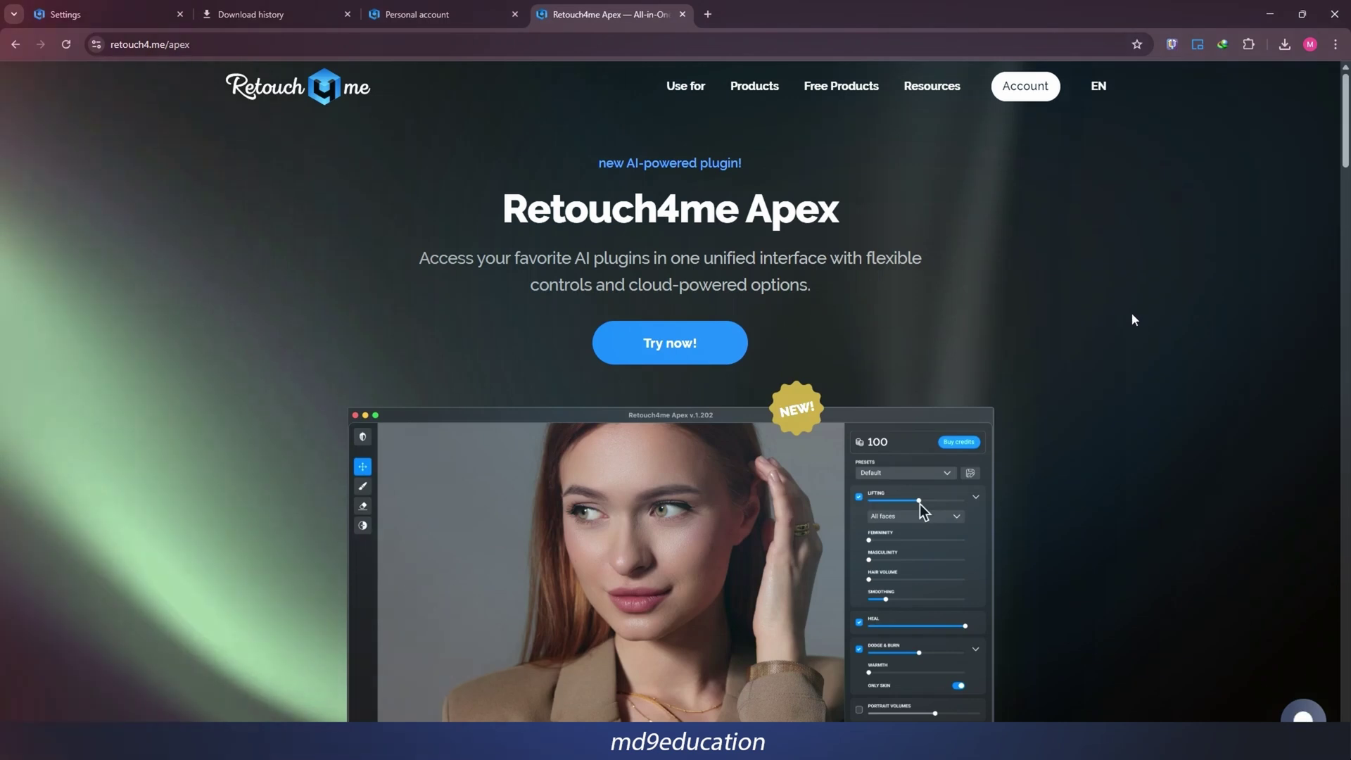
On the Retouch4me Apex web page in the browser, examine the feature overview, Easy workflow and All-in-one AI Plugin sections.
scroll(1132, 319, down, 3)
scroll(1132, 320, down, 4)
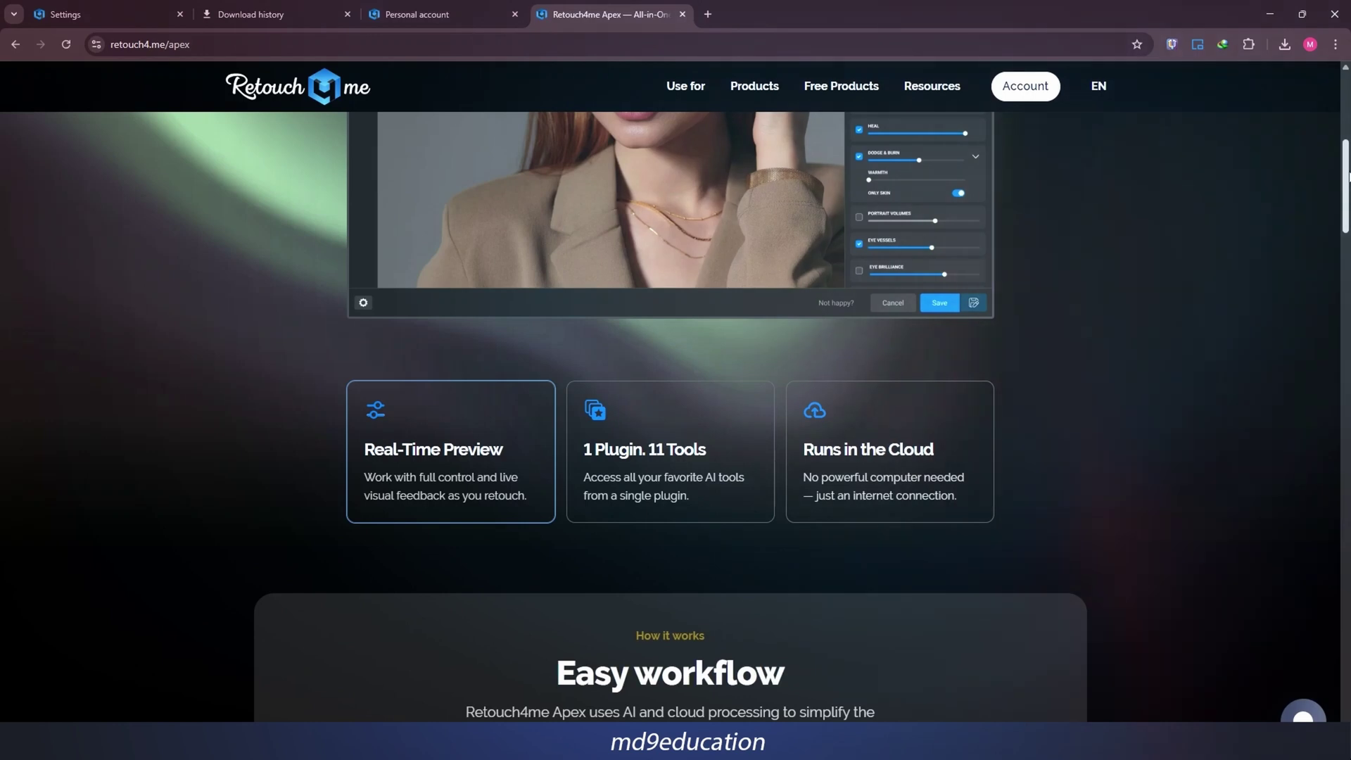
scroll(1346, 190, down, 2)
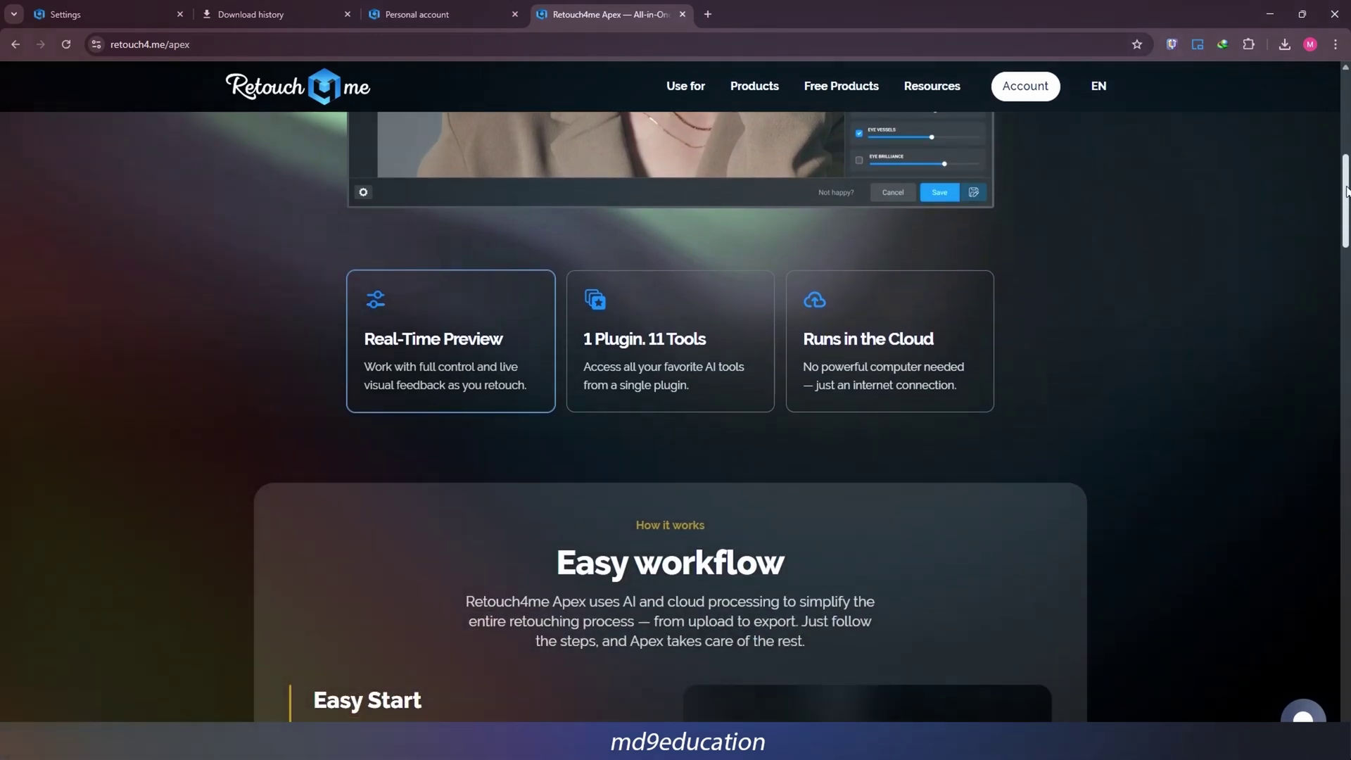
drag(1346, 190, 1345, 325)
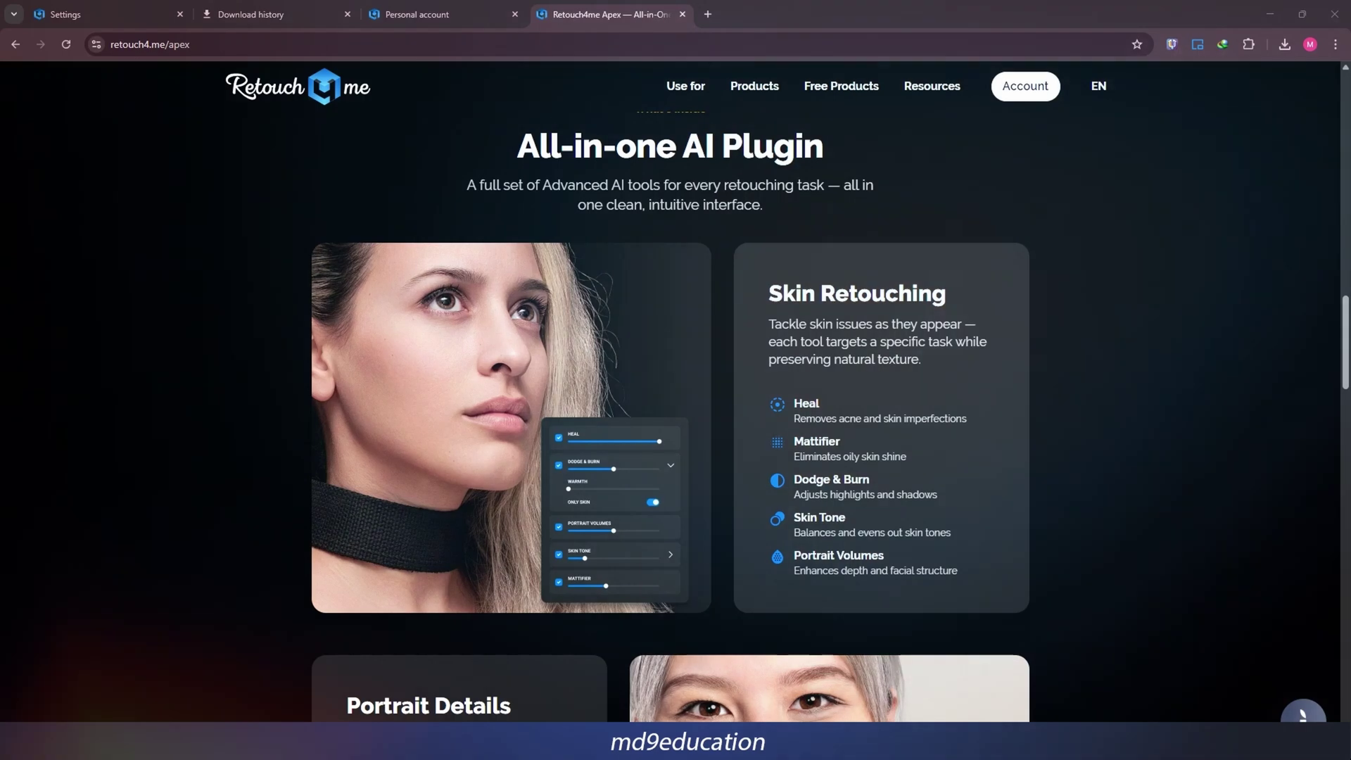
drag(1346, 314, 1340, 615)
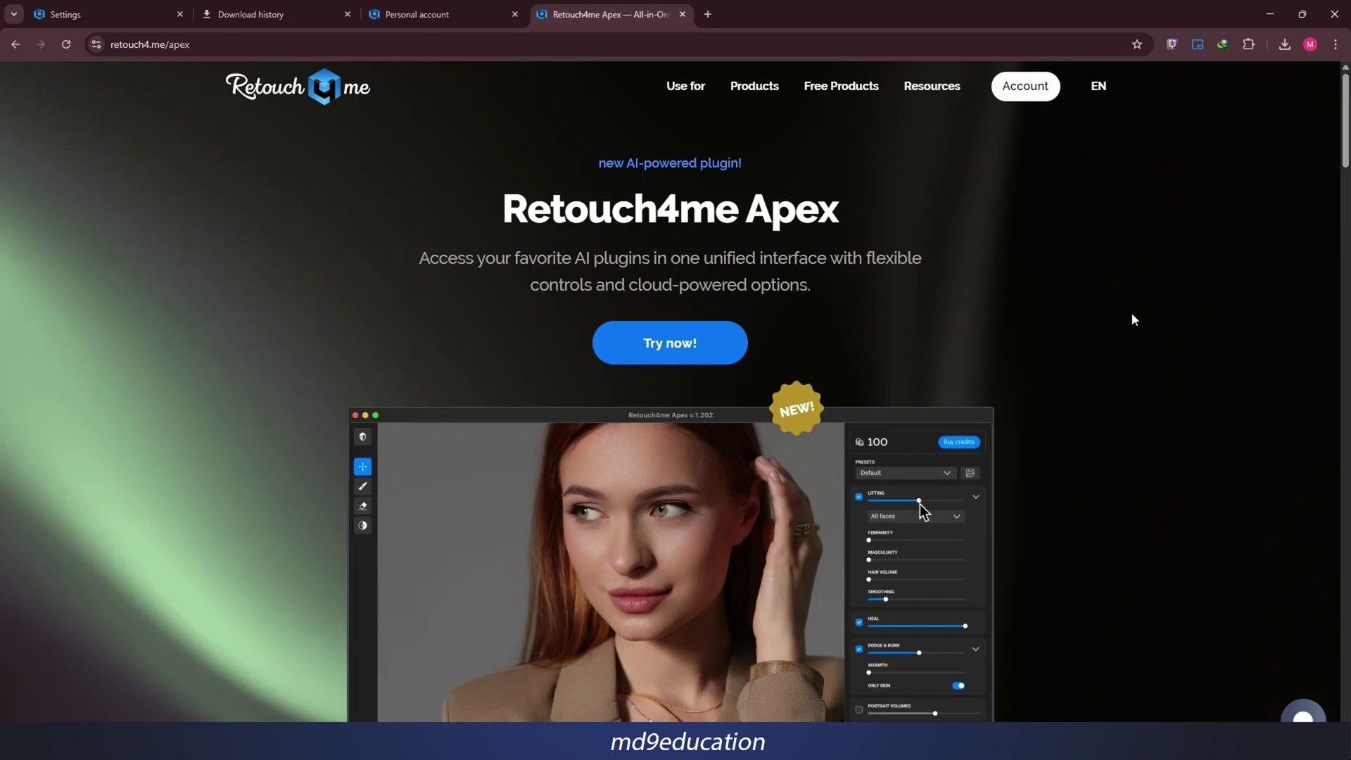
scroll(1131, 319, down, 3)
scroll(1132, 315, down, 4)
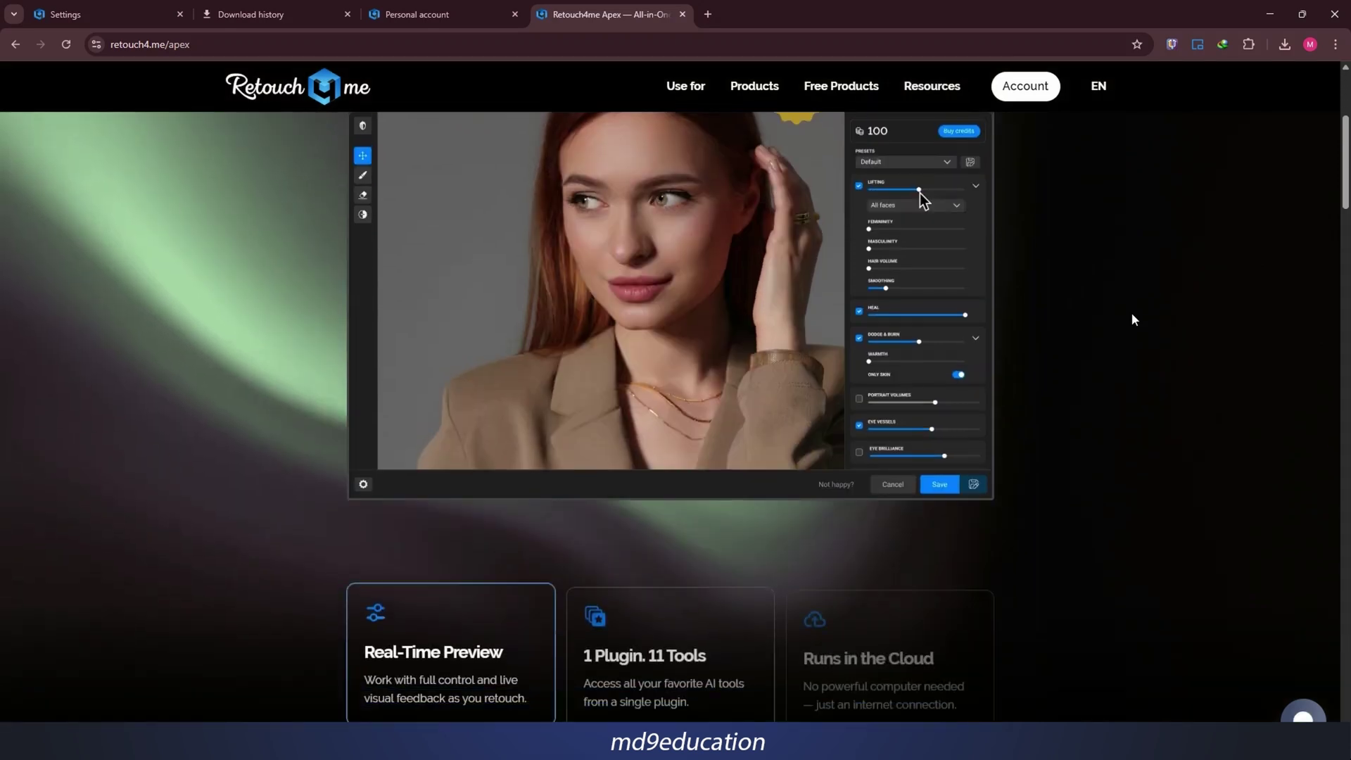